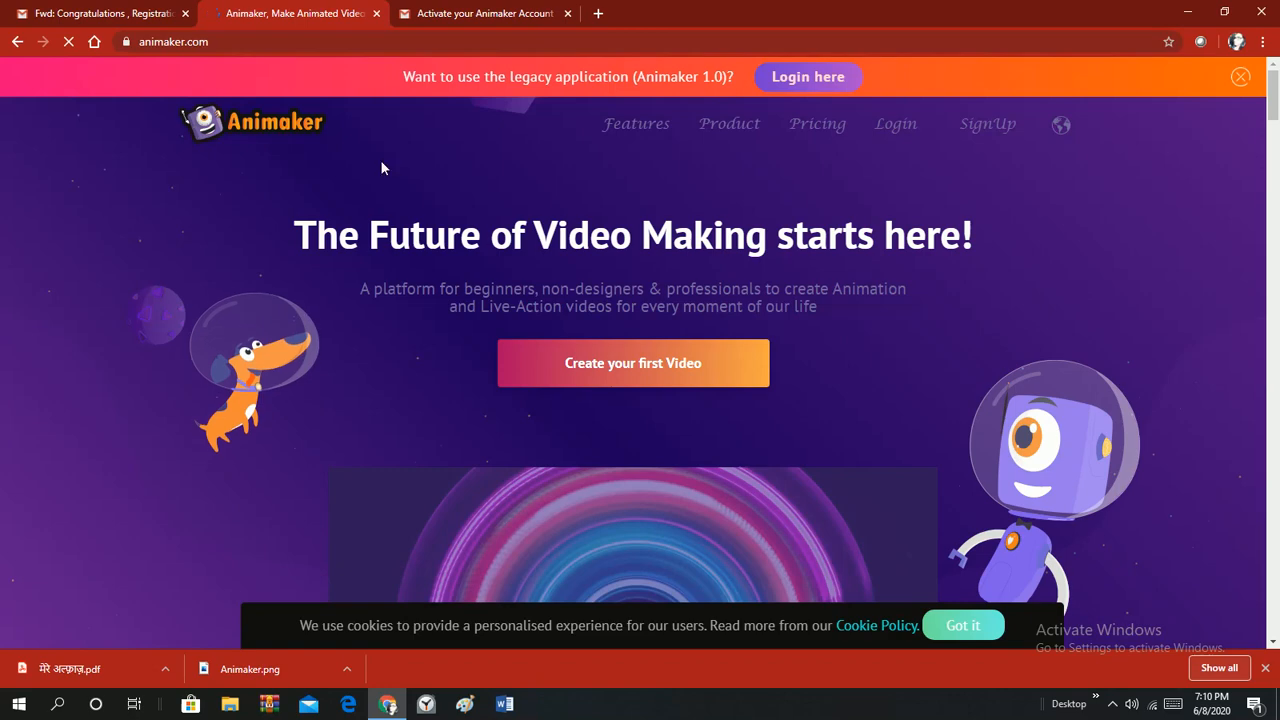
Open the Animaker sign-up form and enter the account holder's name and e-mail address.
click(990, 126)
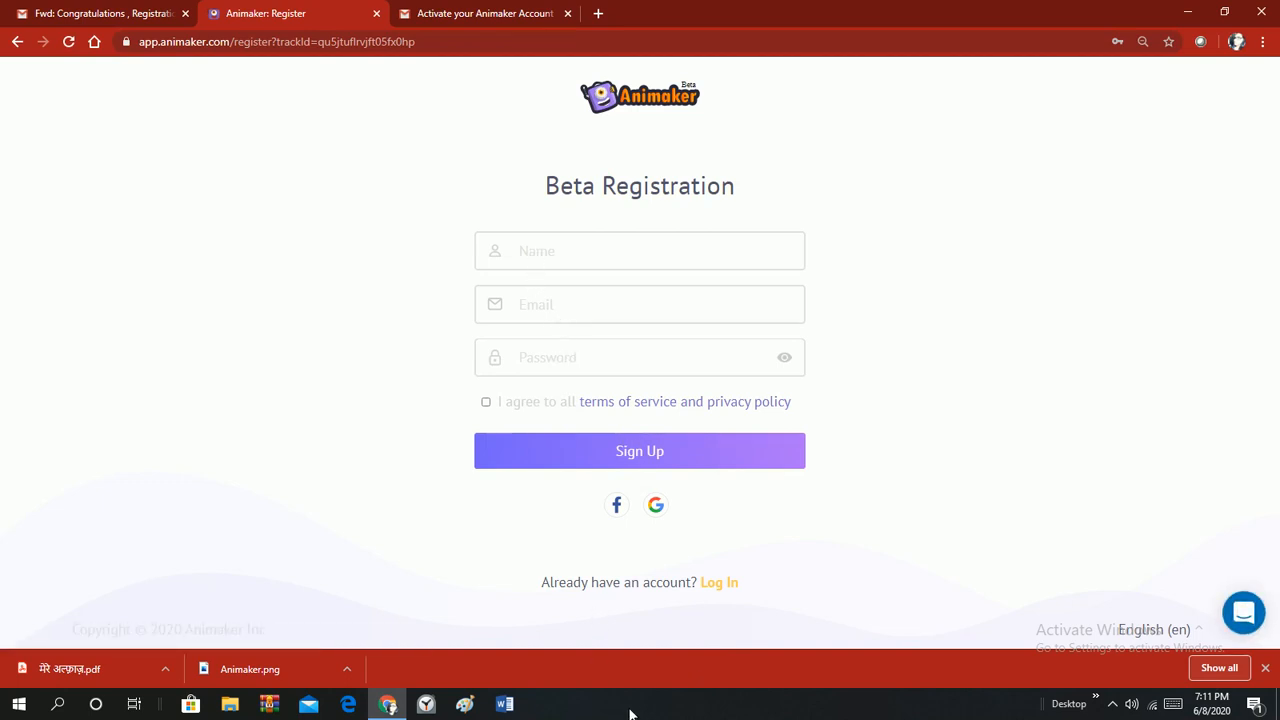
click(530, 257)
click(527, 311)
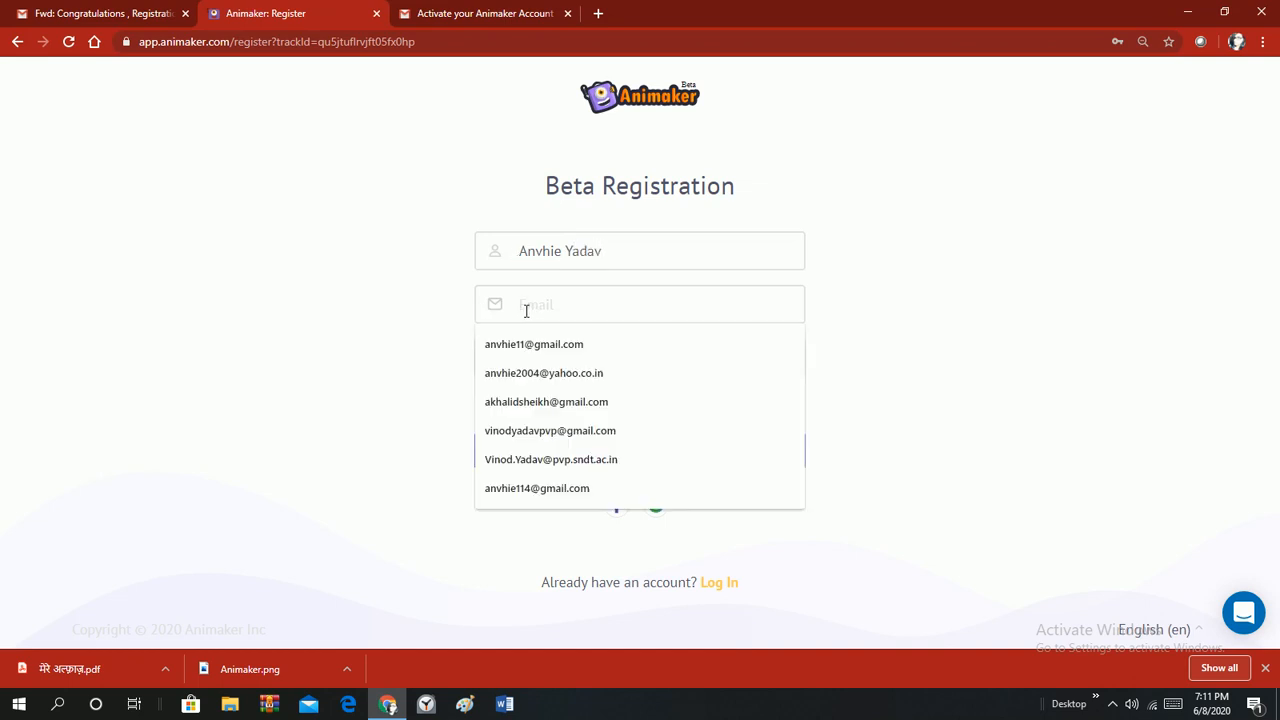
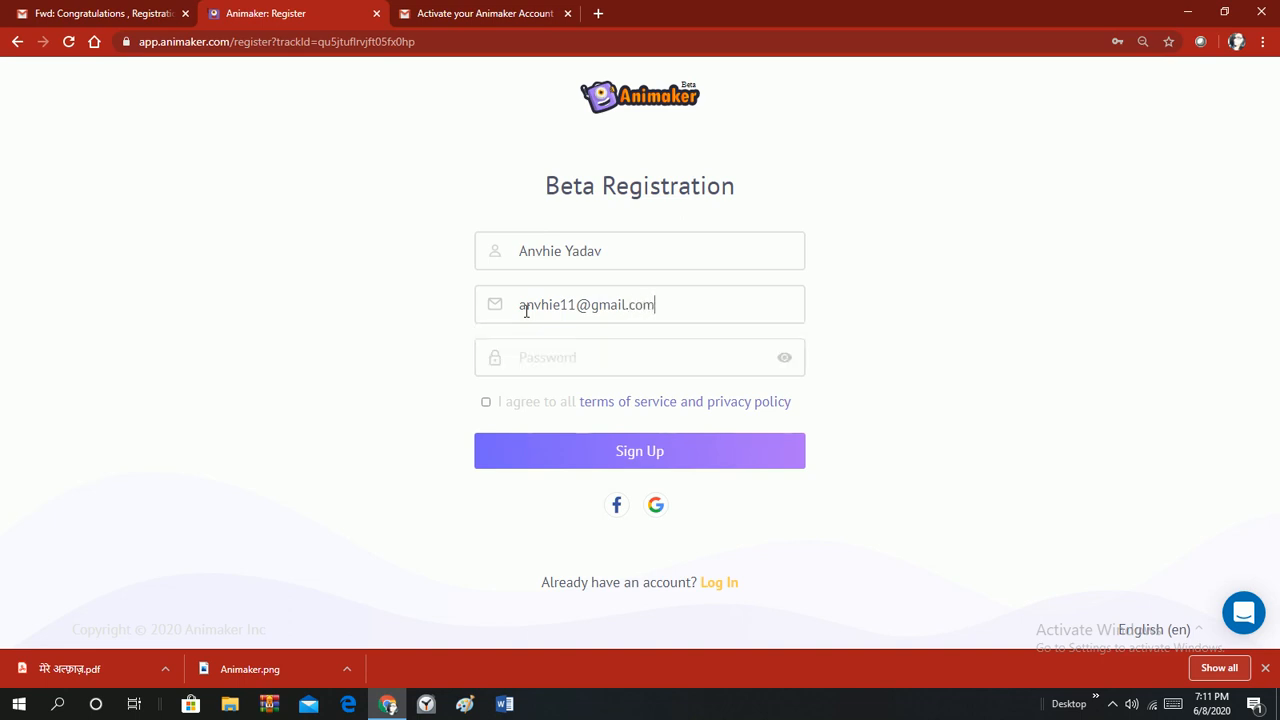
Enter a password, accept the terms of service, and submit the registration.
click(546, 349)
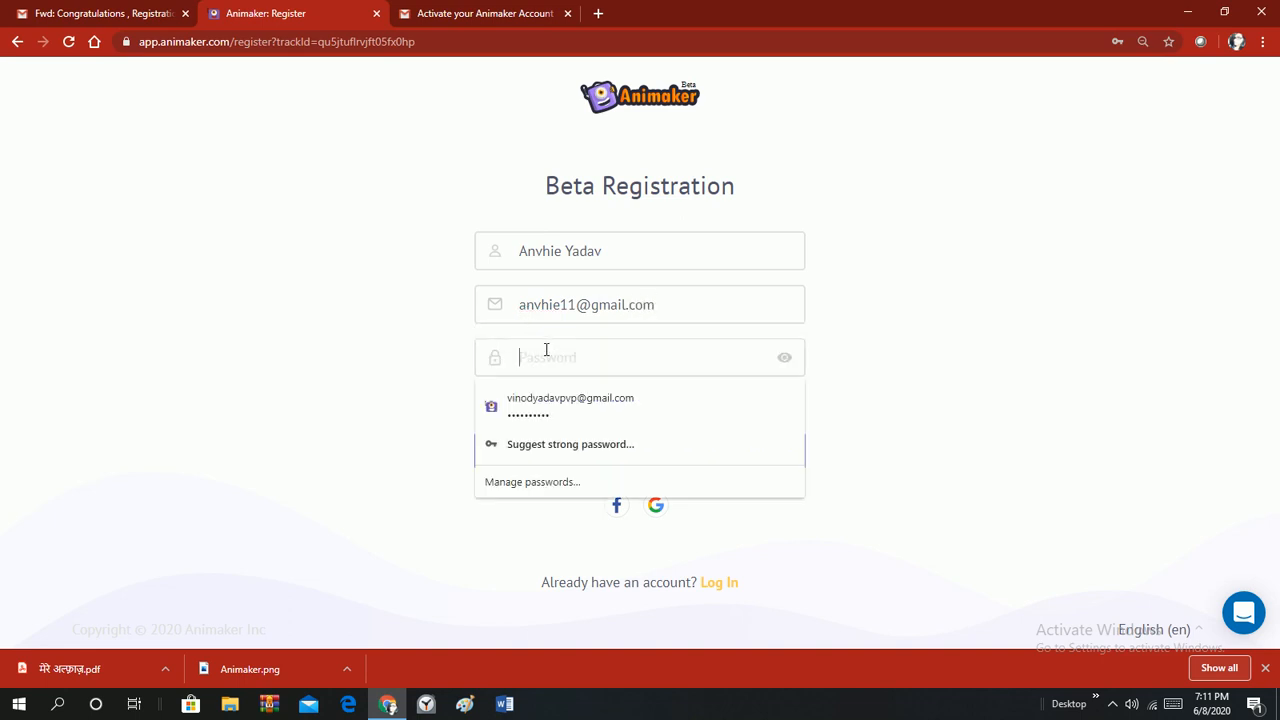
text(a)
click(1056, 366)
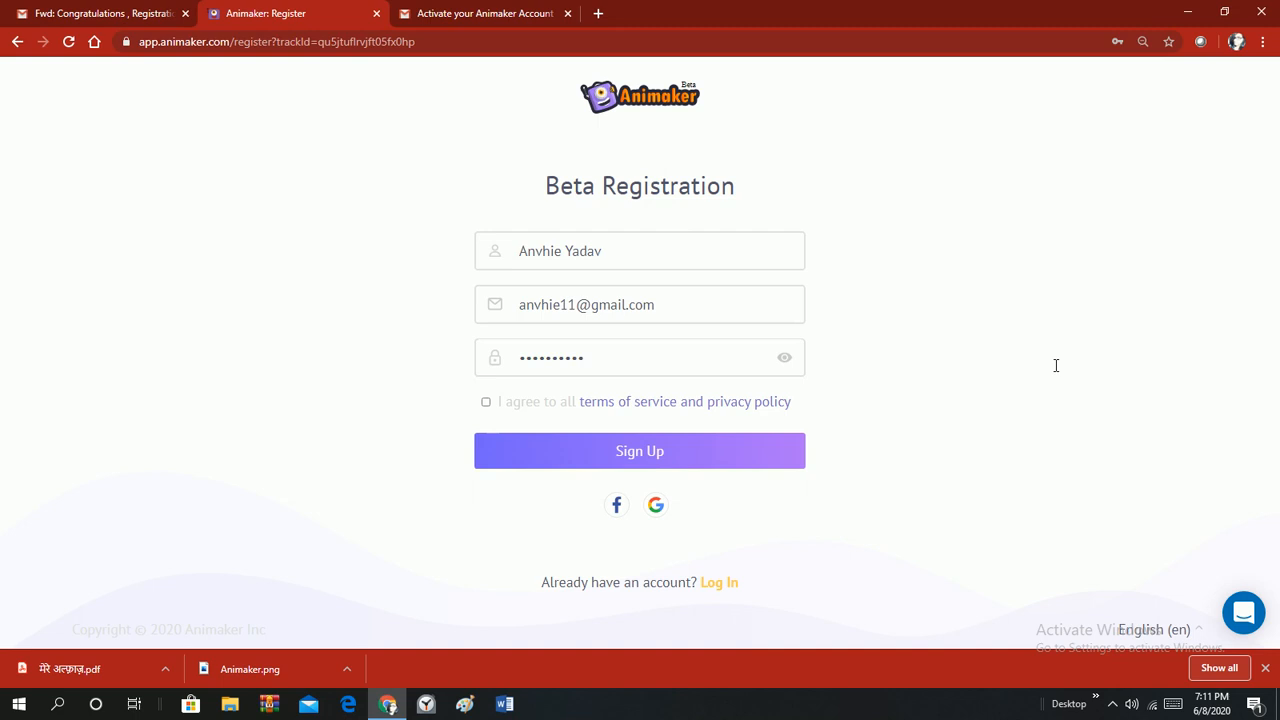
click(486, 402)
click(596, 450)
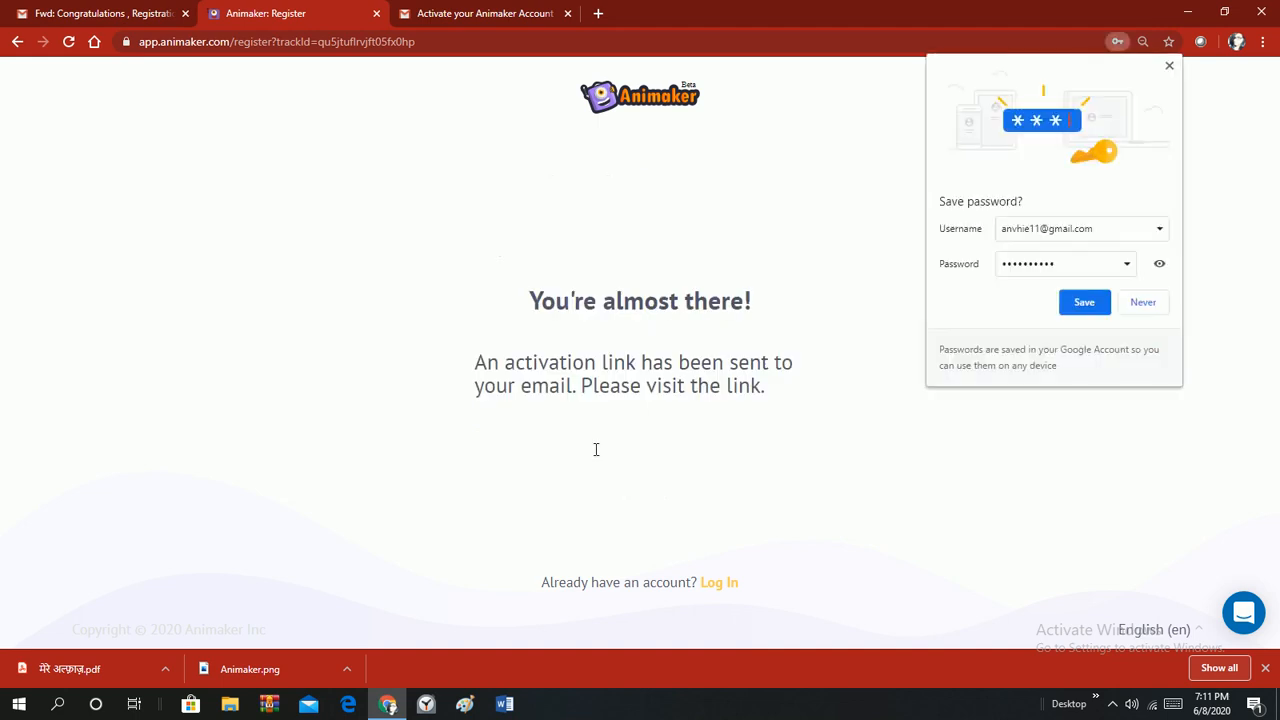
Dismiss the save-password prompt, close the old tab, and go to Gmail in a new tab.
click(1084, 302)
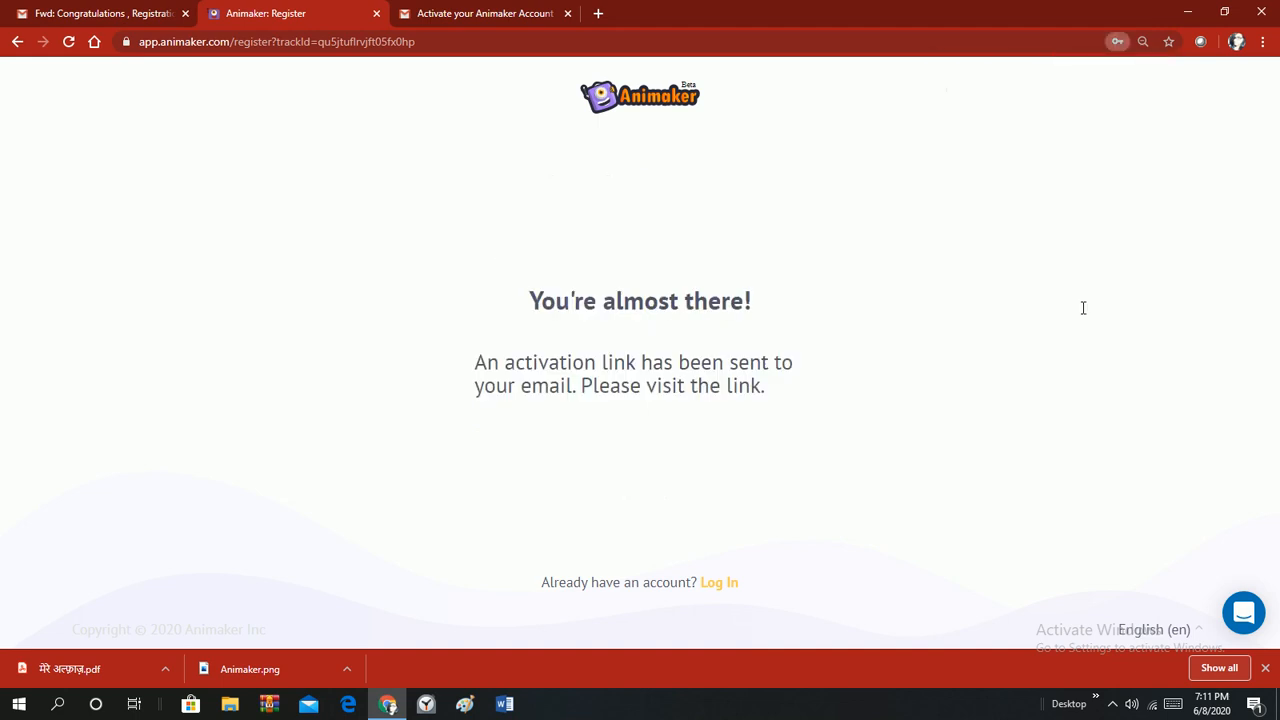
click(567, 13)
click(406, 13)
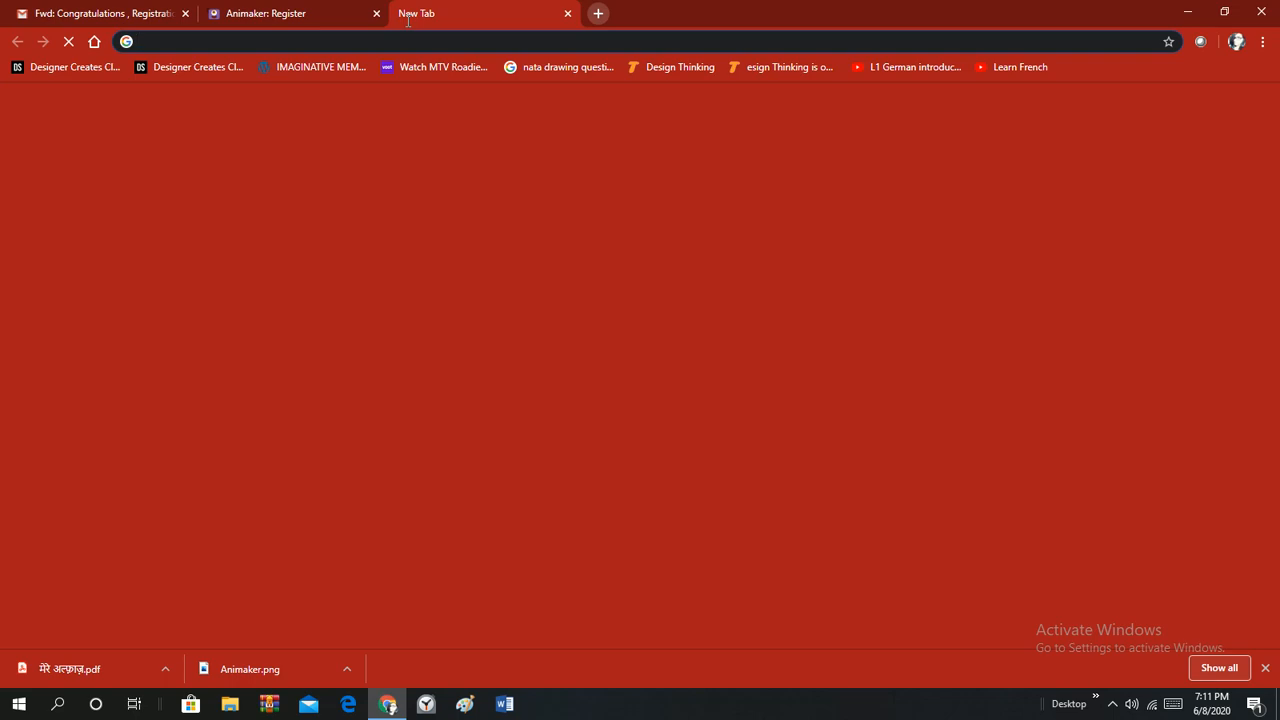
text(gmai)
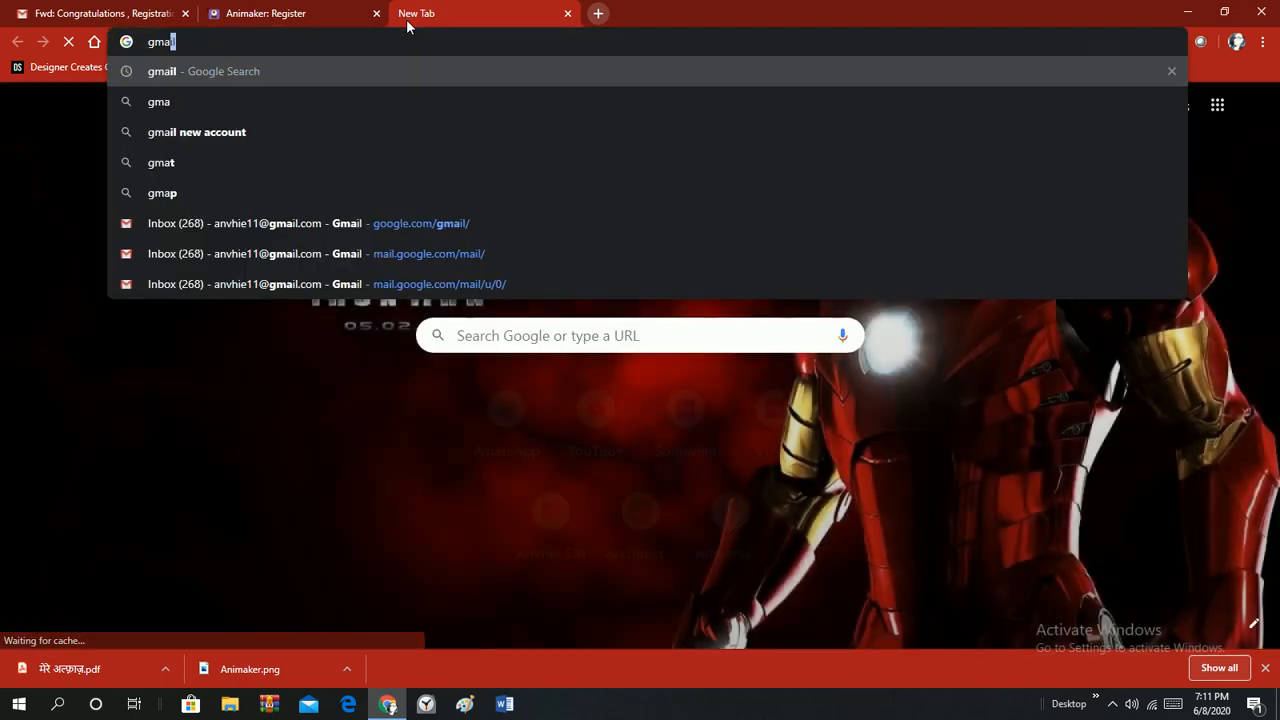
text(l)
key(Return)
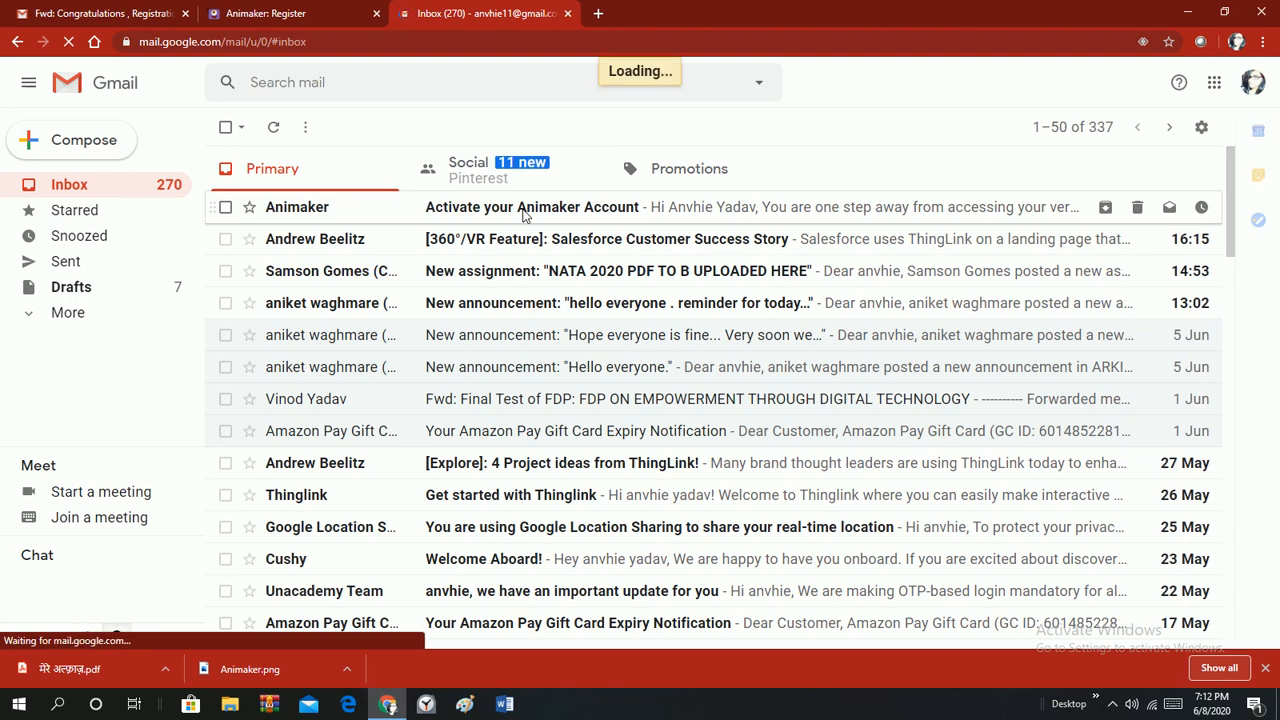
Open the 'Activate your Animaker Account' email and follow its Activate Account link.
click(522, 210)
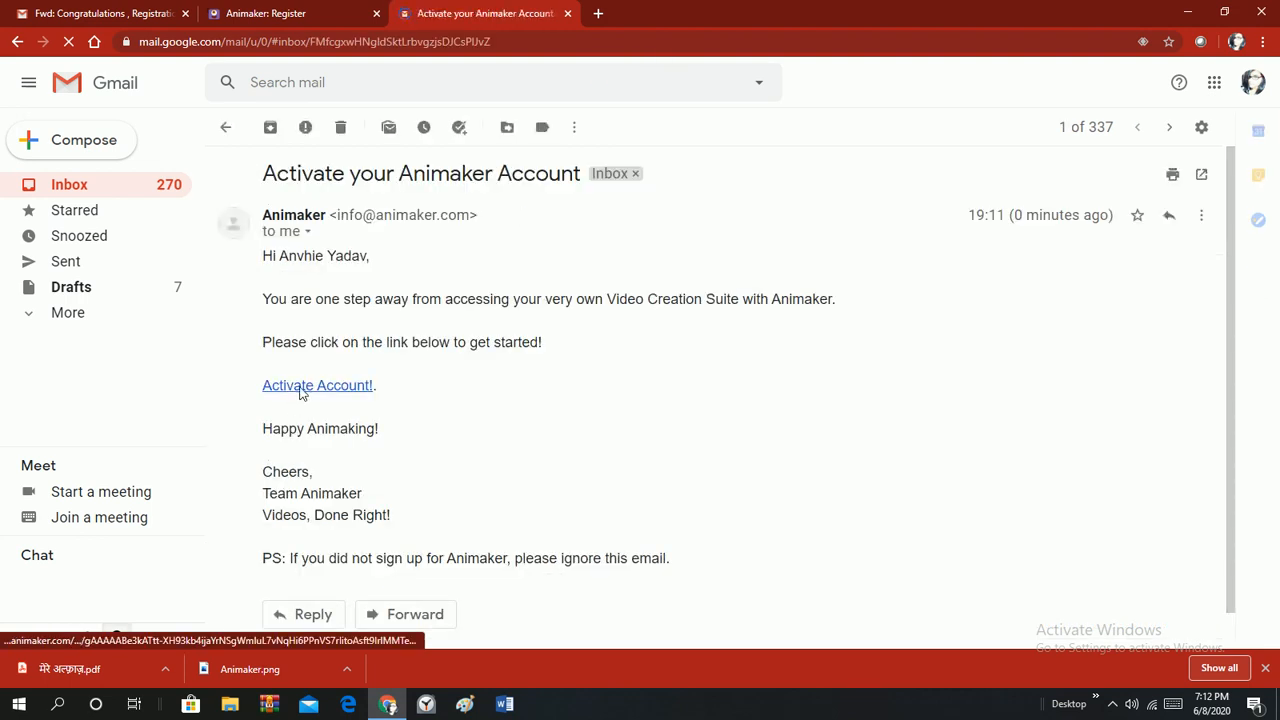
click(300, 387)
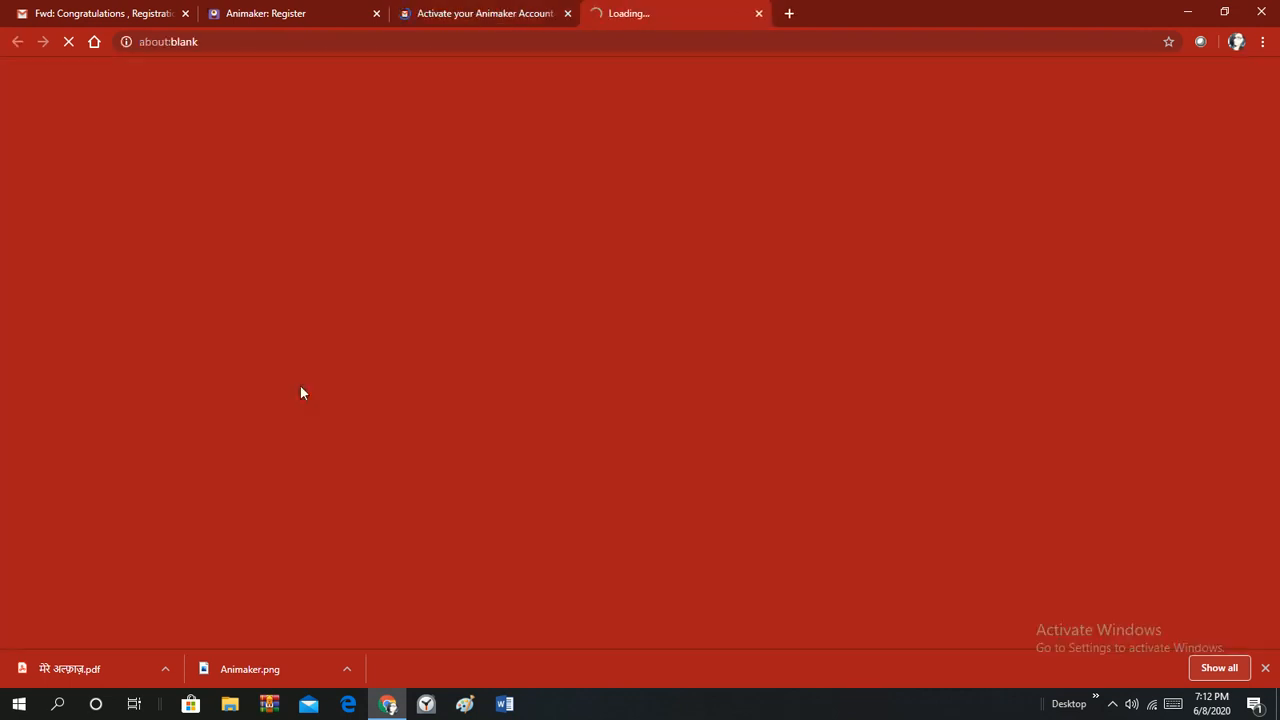
click(376, 13)
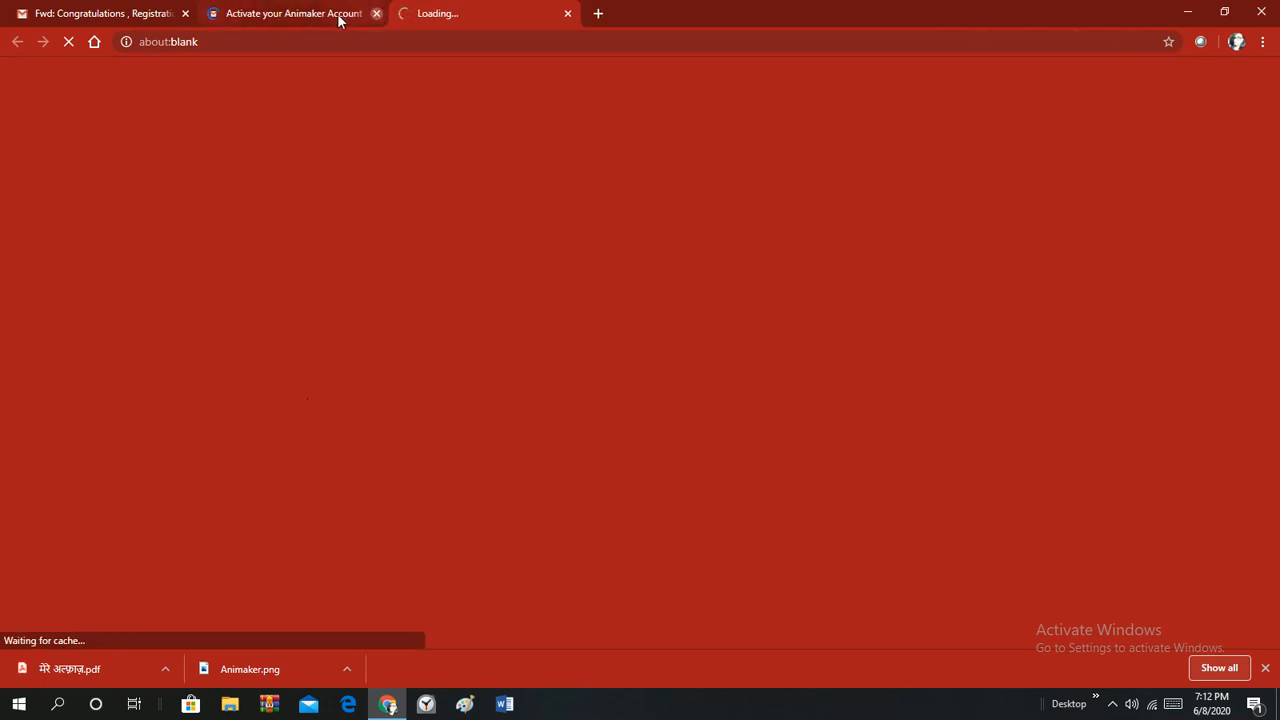
Close the activation email tab and log in with the autofilled credentials.
click(376, 13)
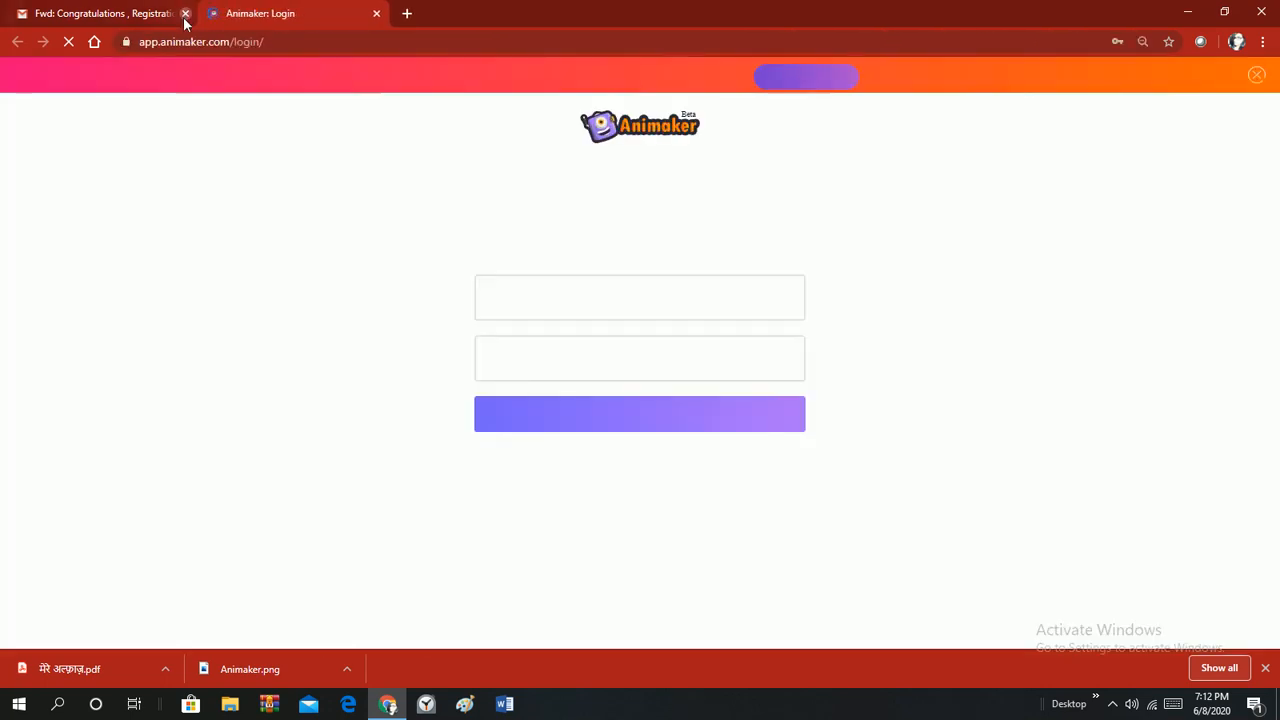
click(613, 417)
click(613, 417)
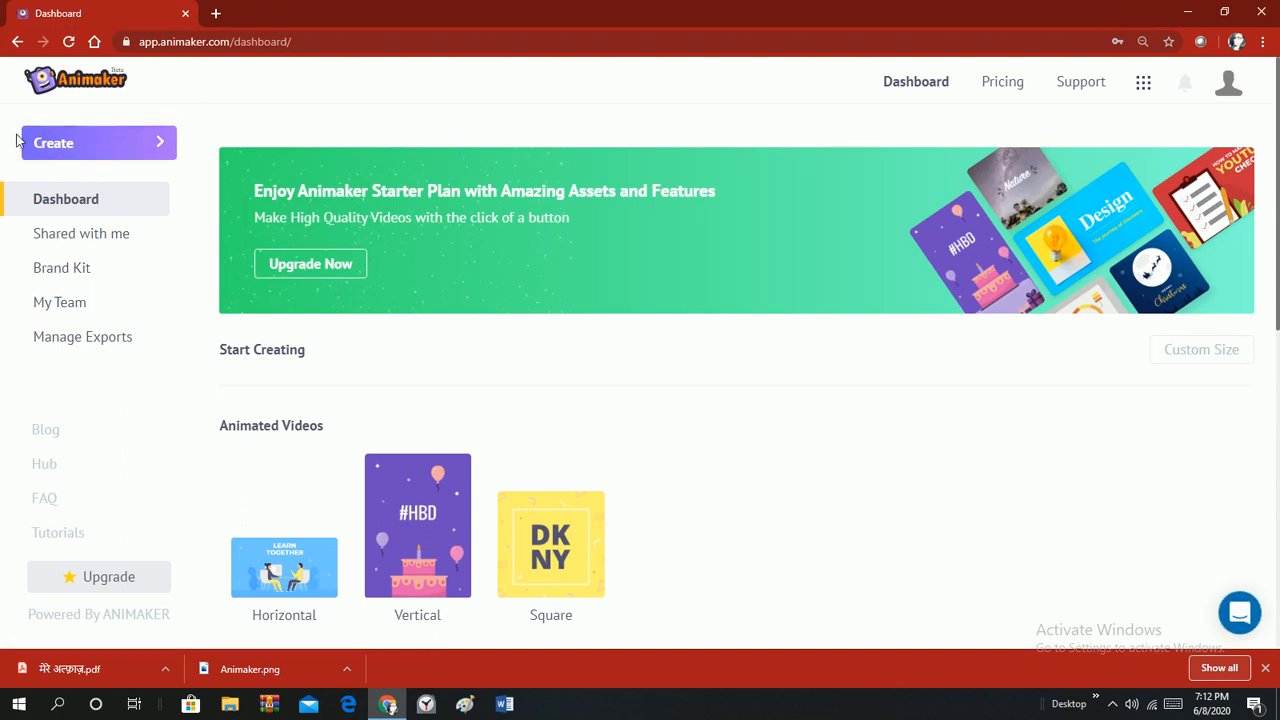
Choose Create a video and start an Untitled Video from the Blank template on the Moments page.
click(97, 146)
click(97, 155)
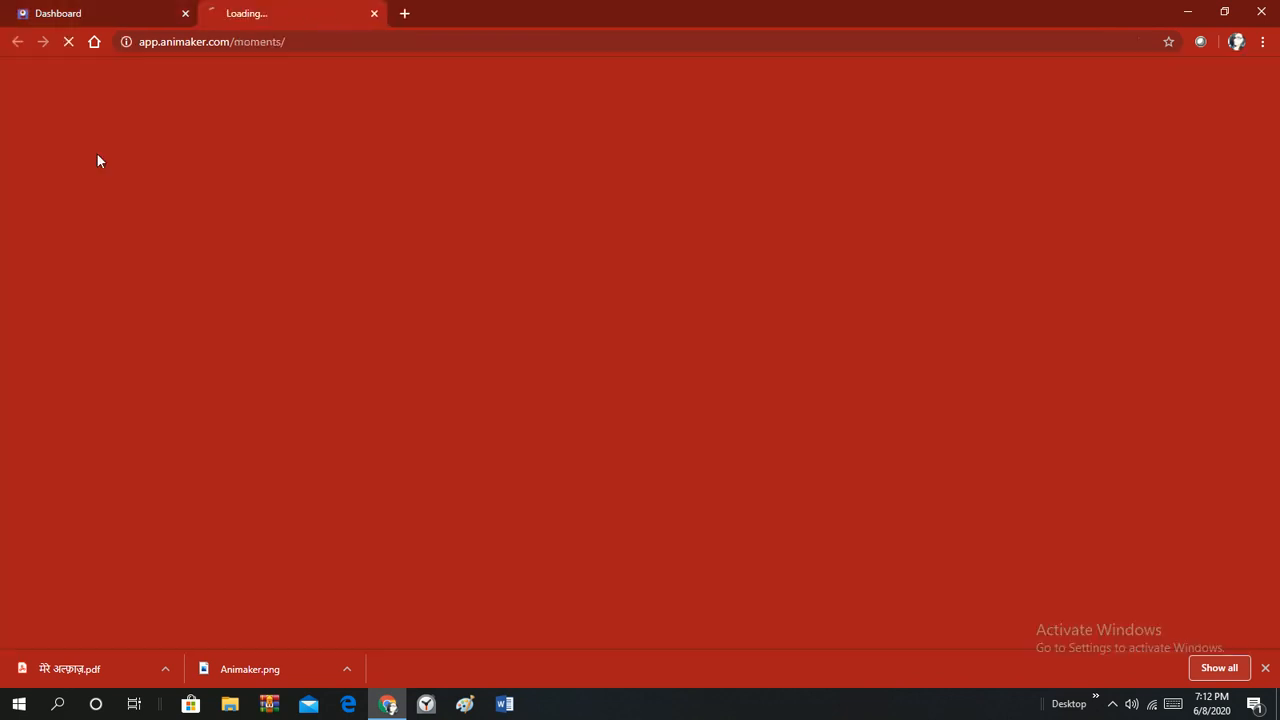
click(137, 13)
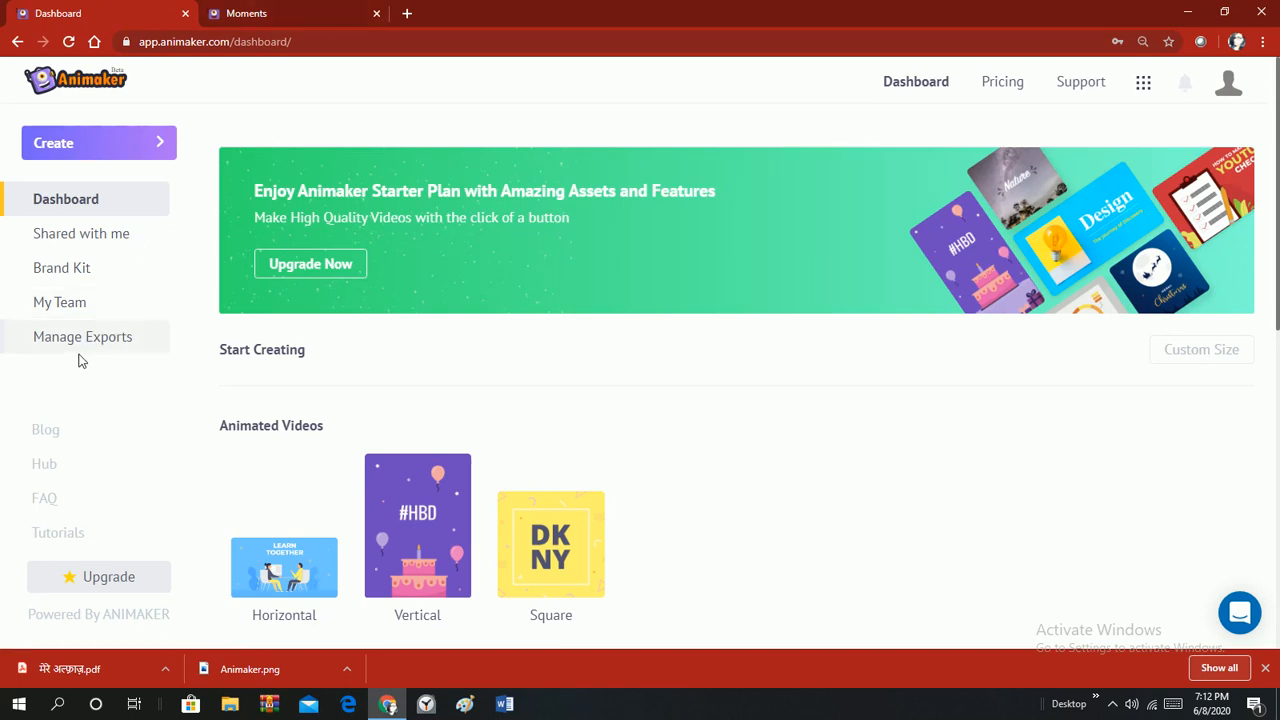
click(265, 12)
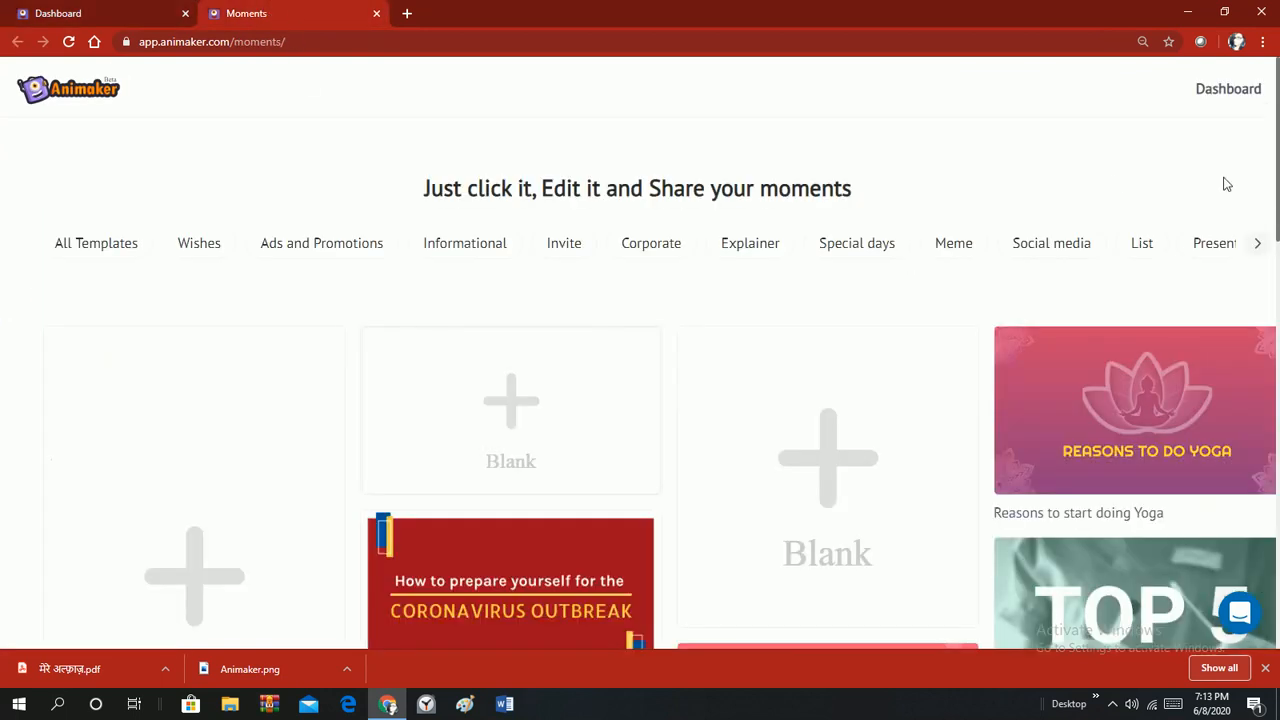
click(491, 466)
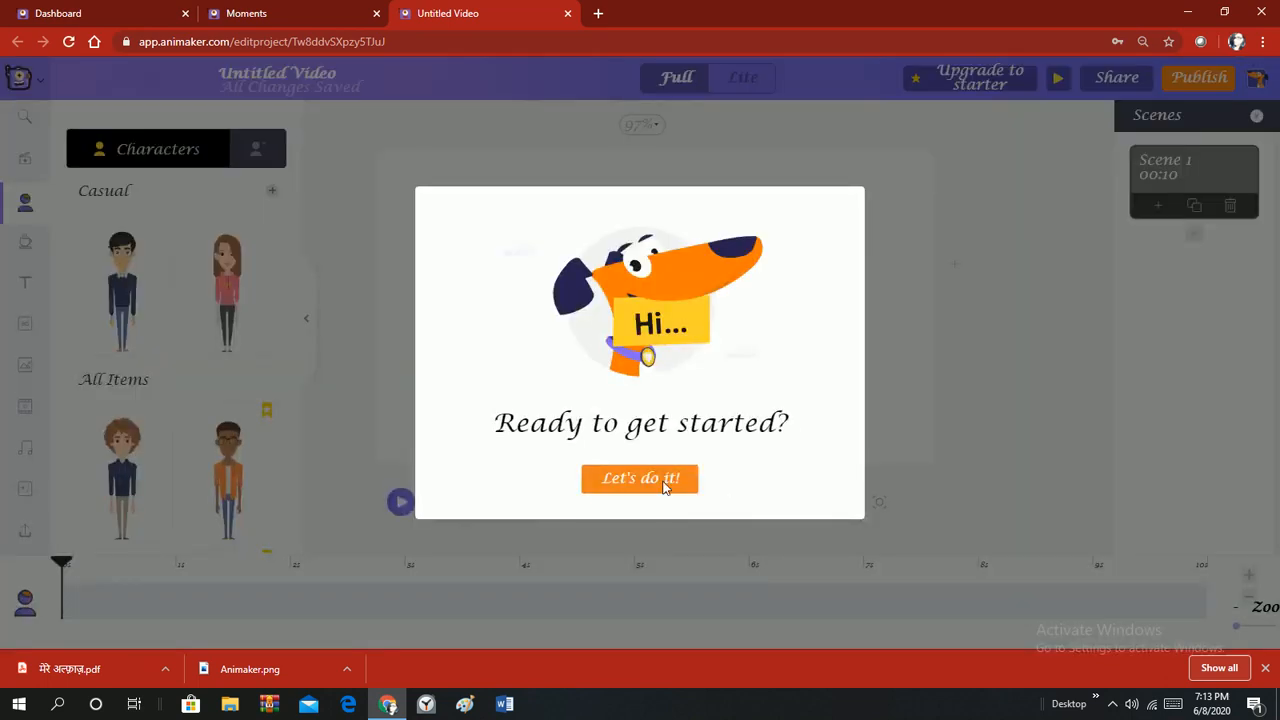
Step through every editor tour tip and click Done on the 'Max is here!' message.
click(662, 480)
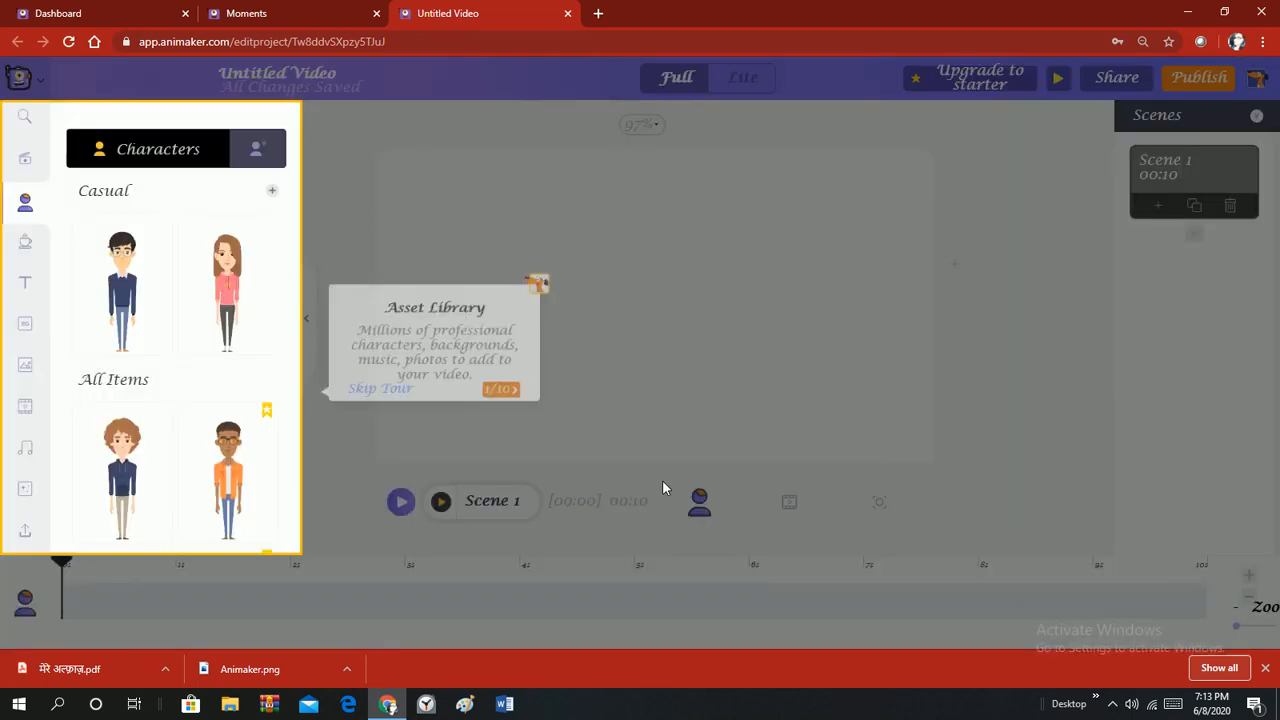
click(523, 386)
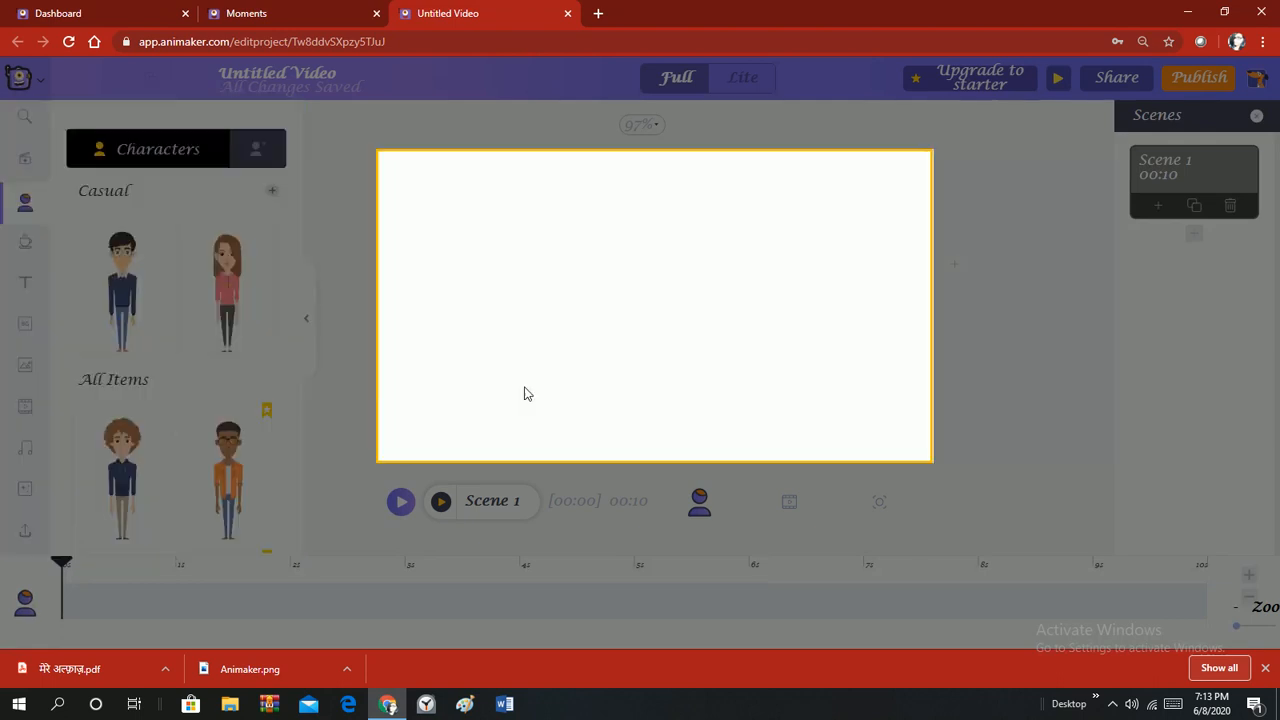
click(1142, 368)
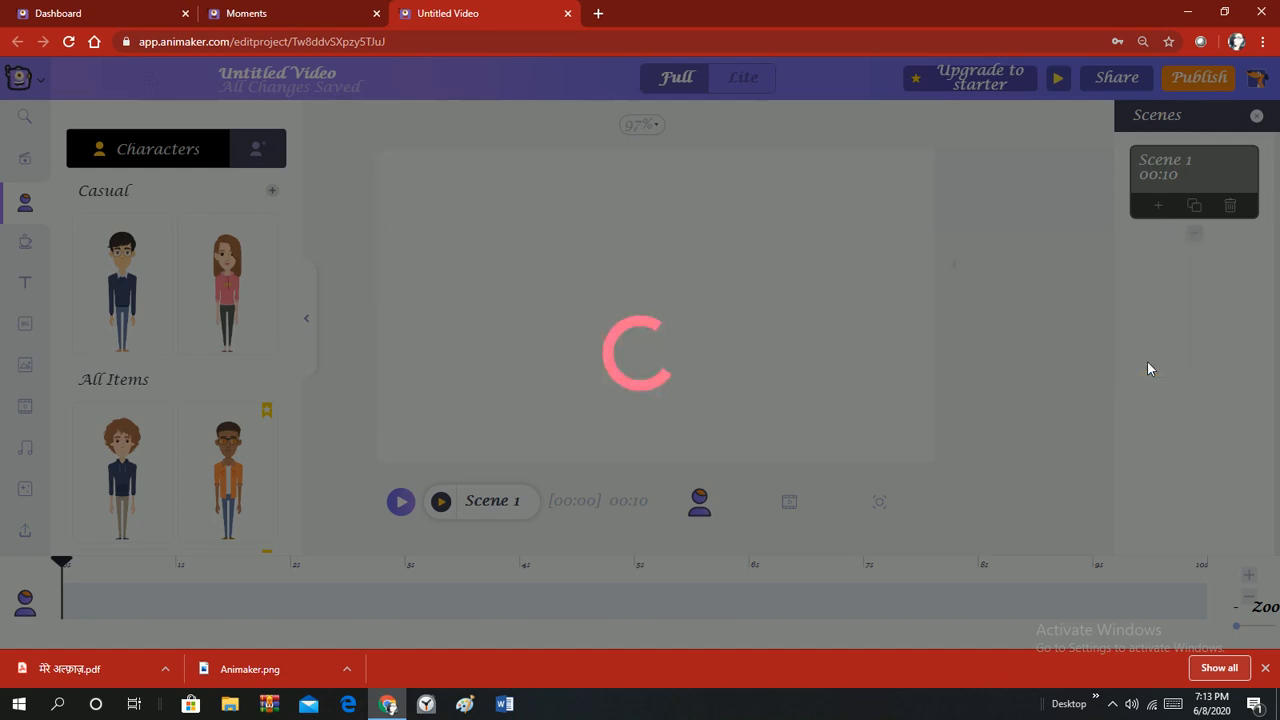
click(877, 462)
click(726, 543)
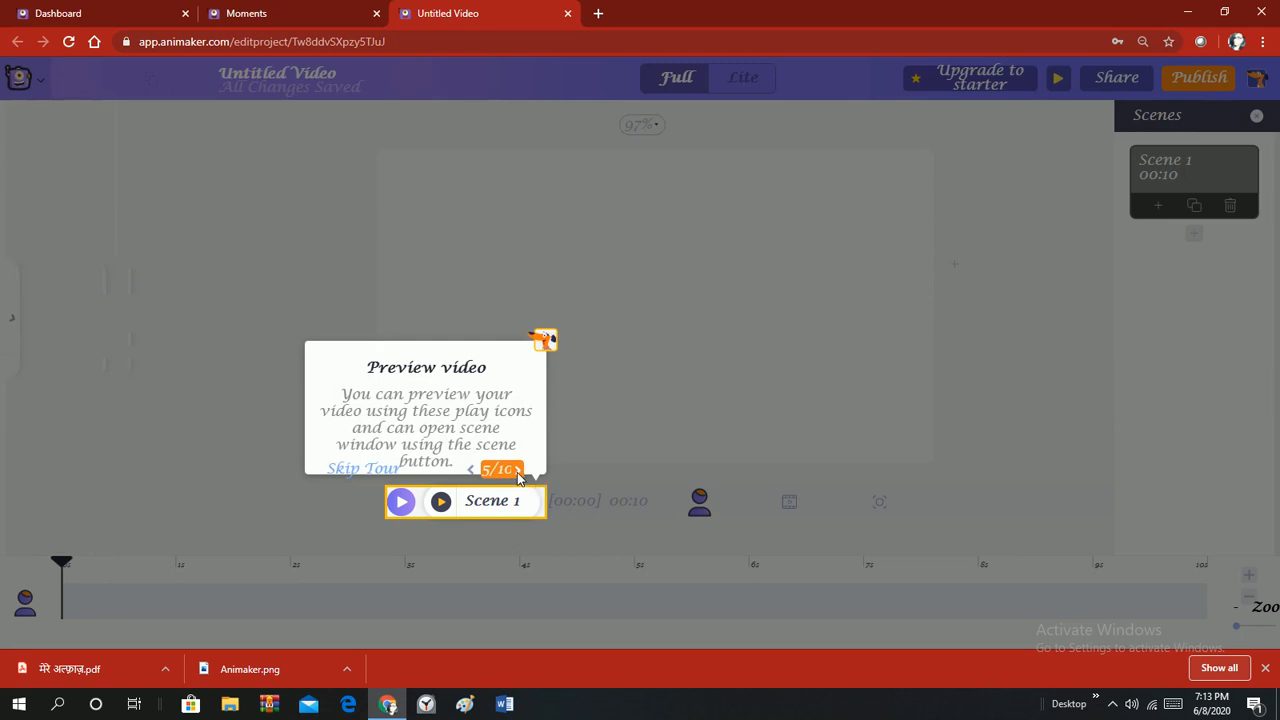
click(517, 470)
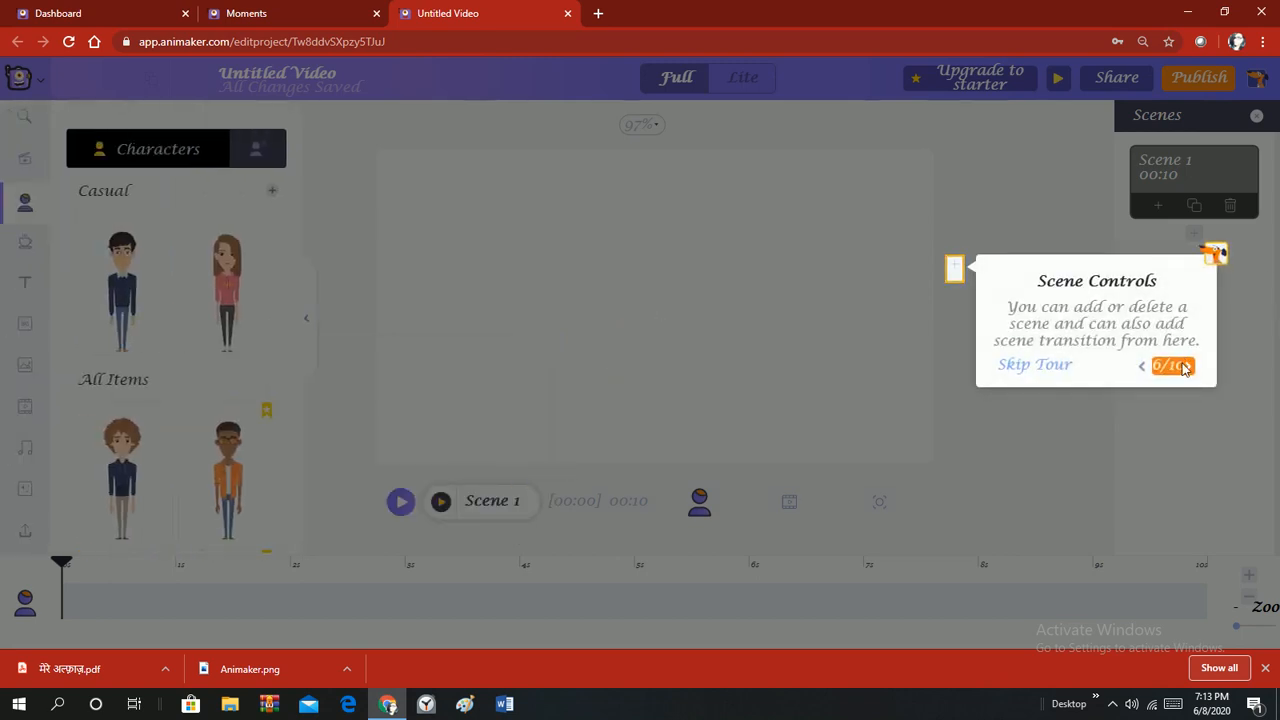
click(1183, 368)
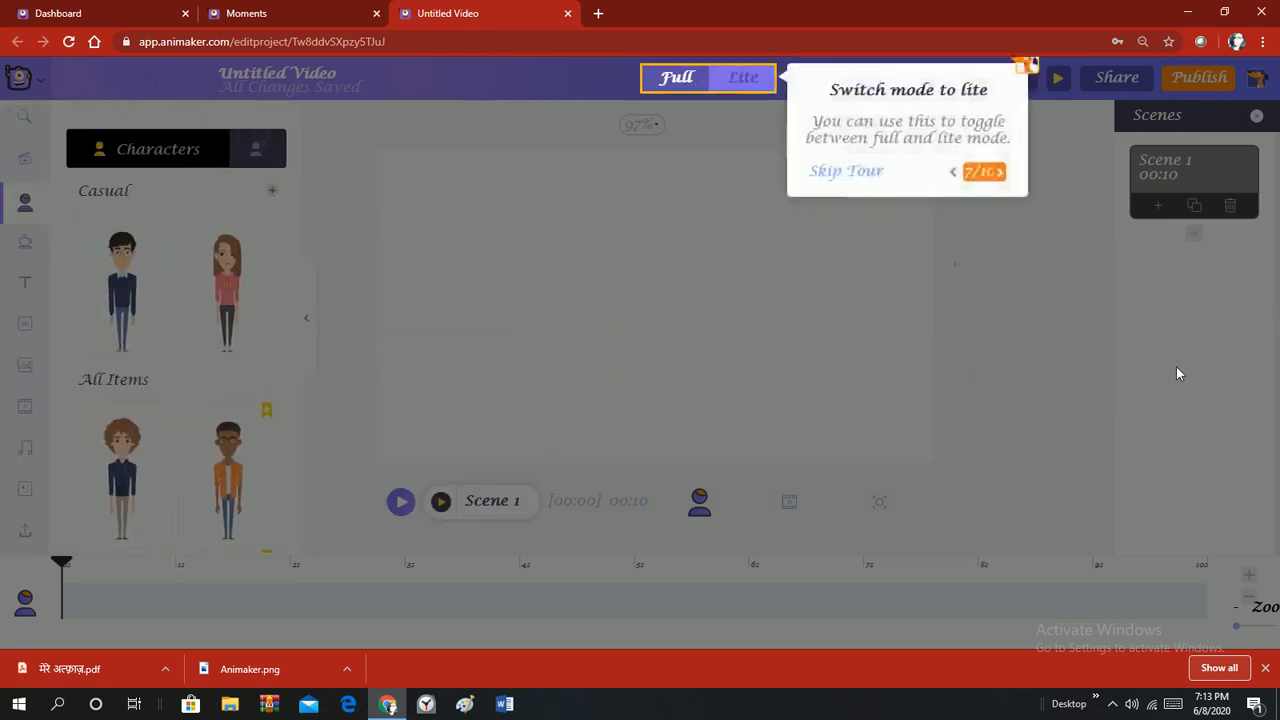
click(995, 173)
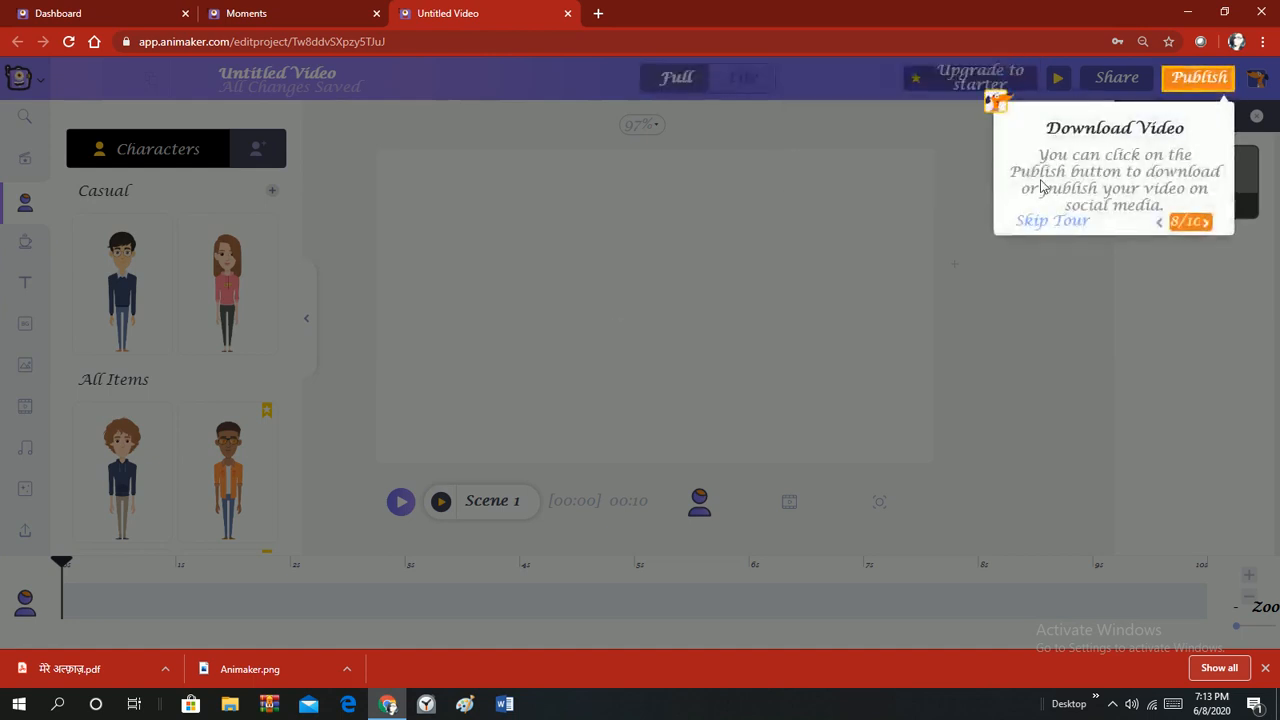
click(1205, 221)
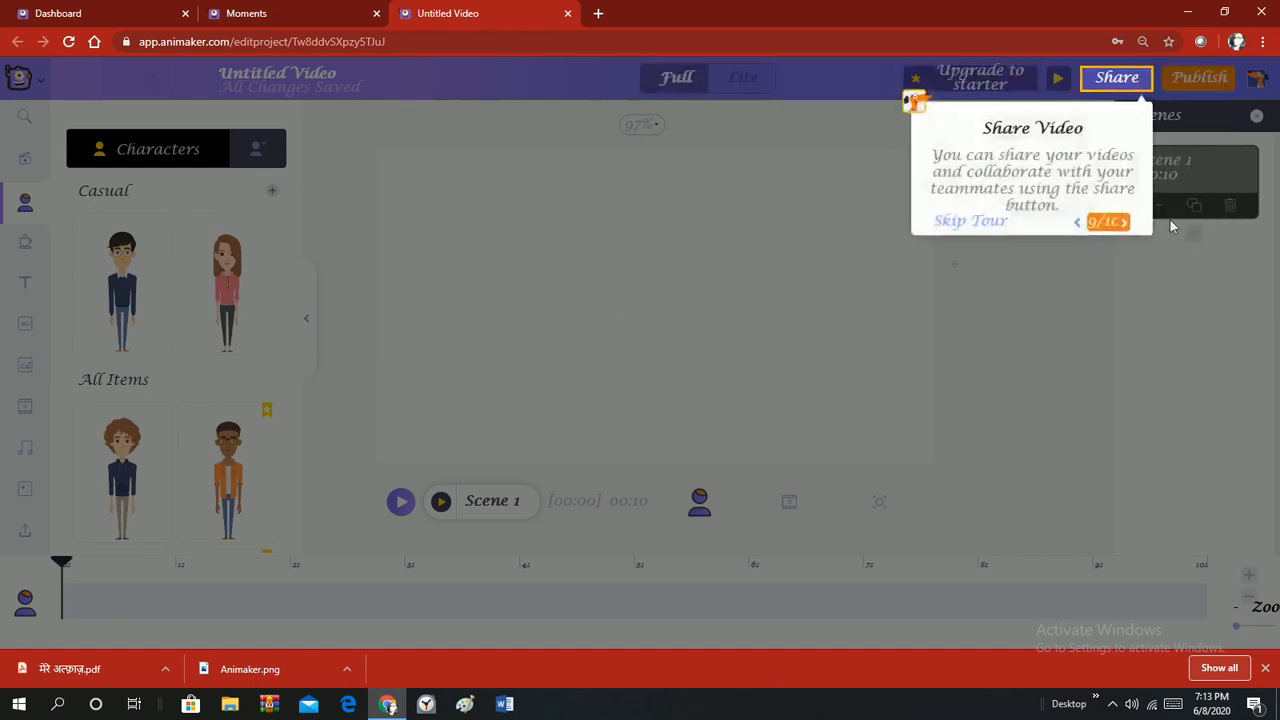
click(1124, 221)
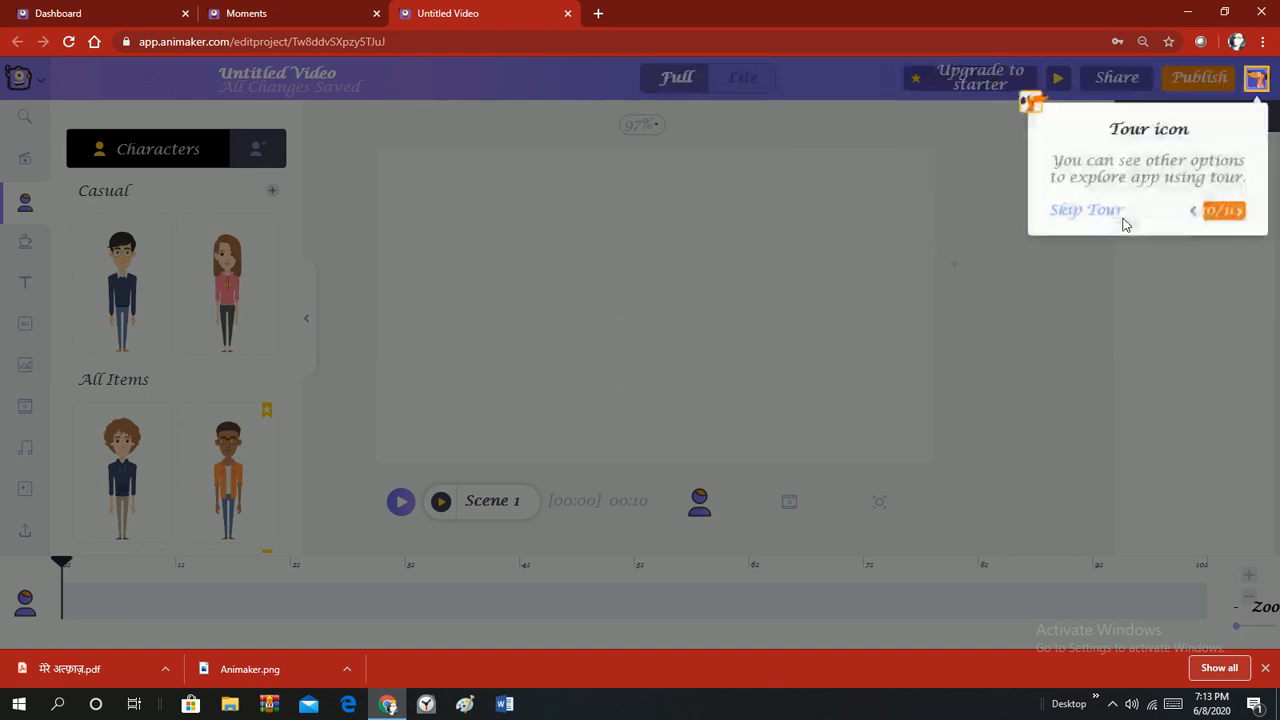
click(1224, 210)
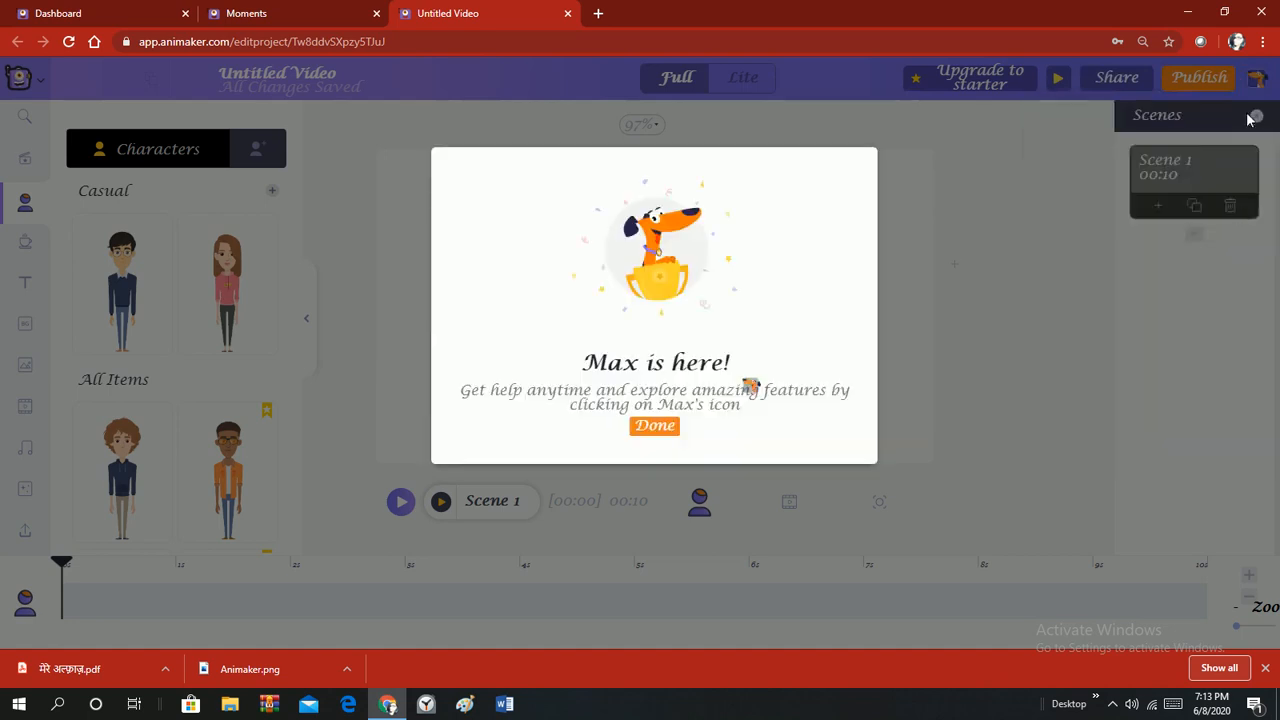
click(664, 430)
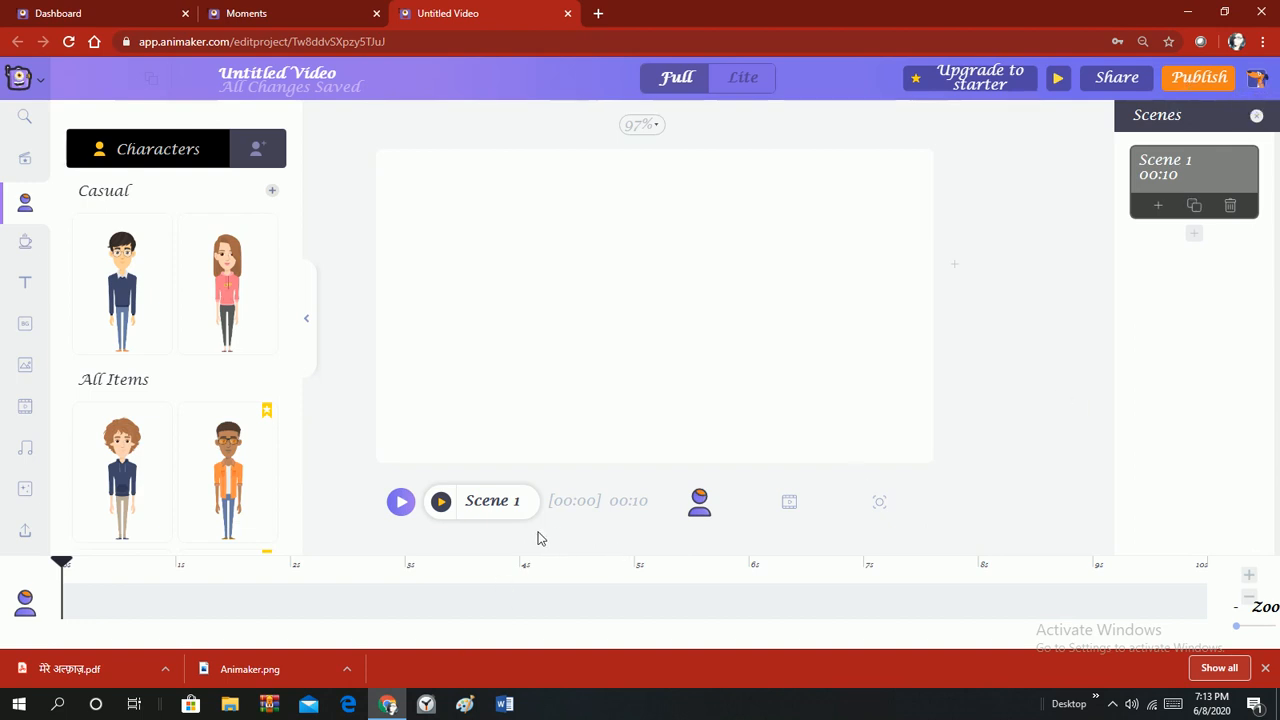
Open the Images library and search it for 'school'.
click(26, 365)
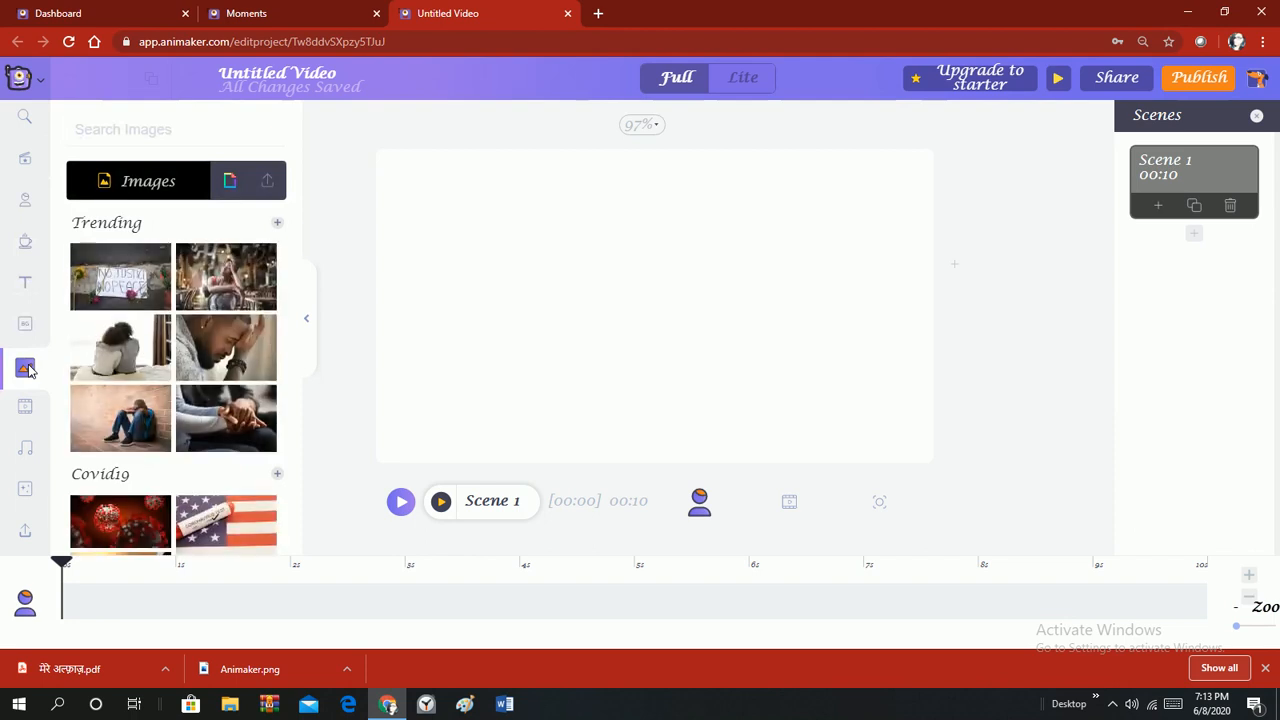
scroll(186, 347, down, 2)
scroll(186, 347, down, 2)
scroll(190, 350, up, 4)
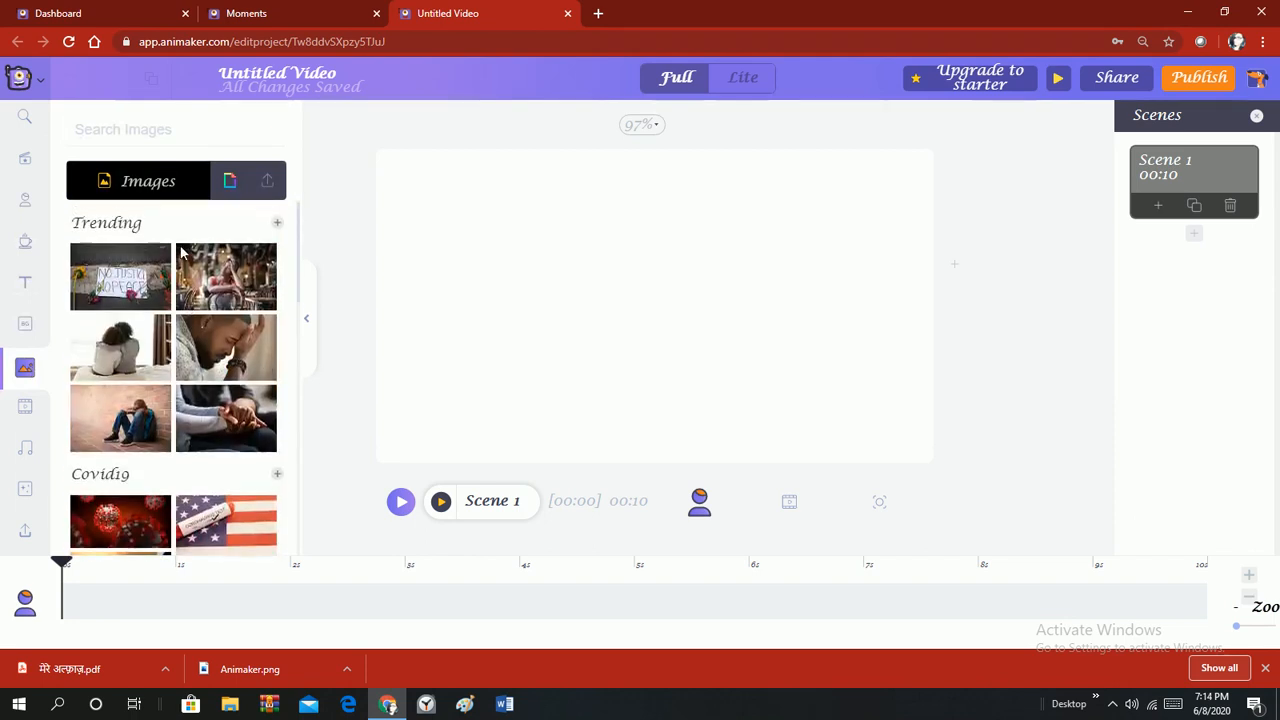
click(126, 137)
text(c)
key(BackSpace)
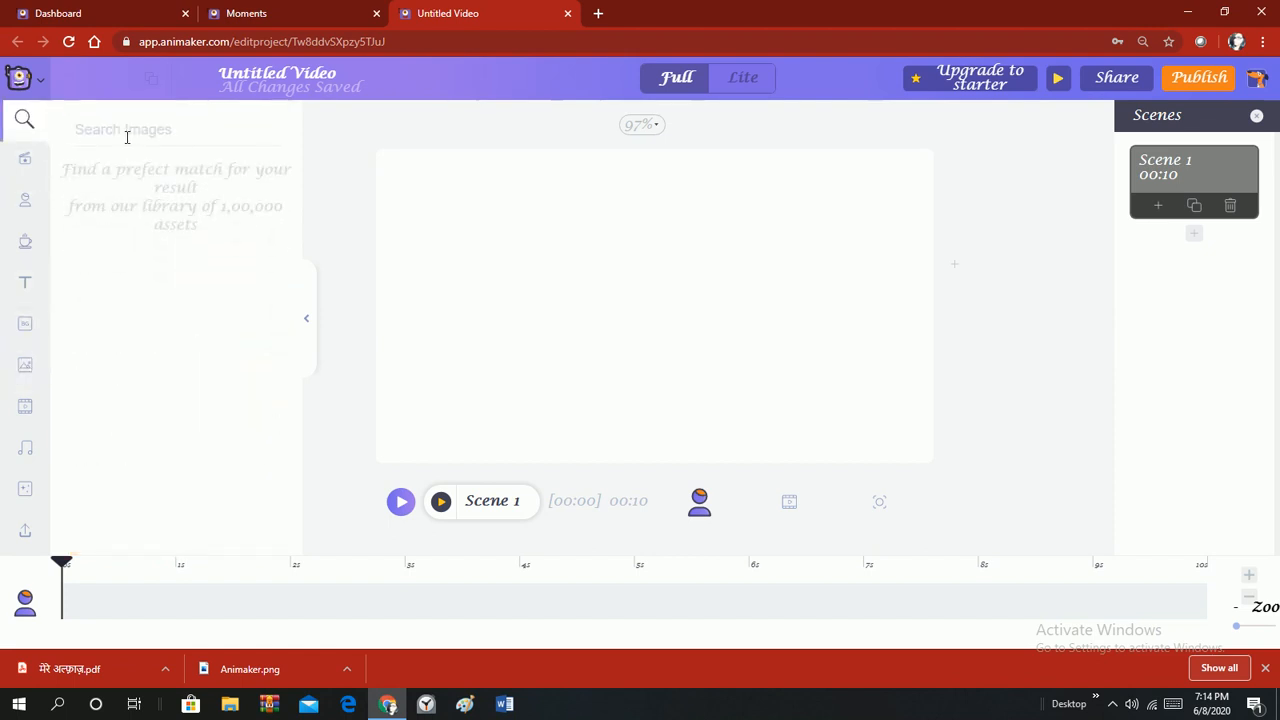
text(sc)
text(hh)
text(ool)
key(Return)
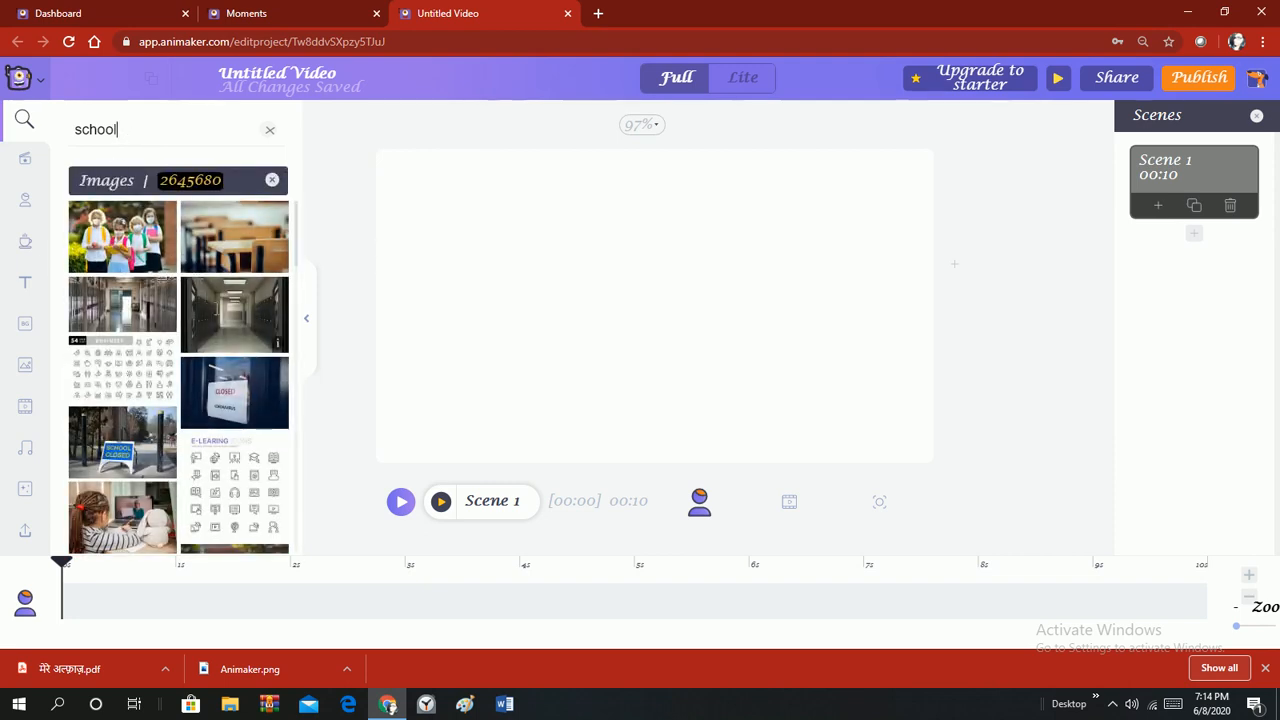
Stretch the empty hallway photo across the whole stage, then add the first casual boy character.
click(222, 310)
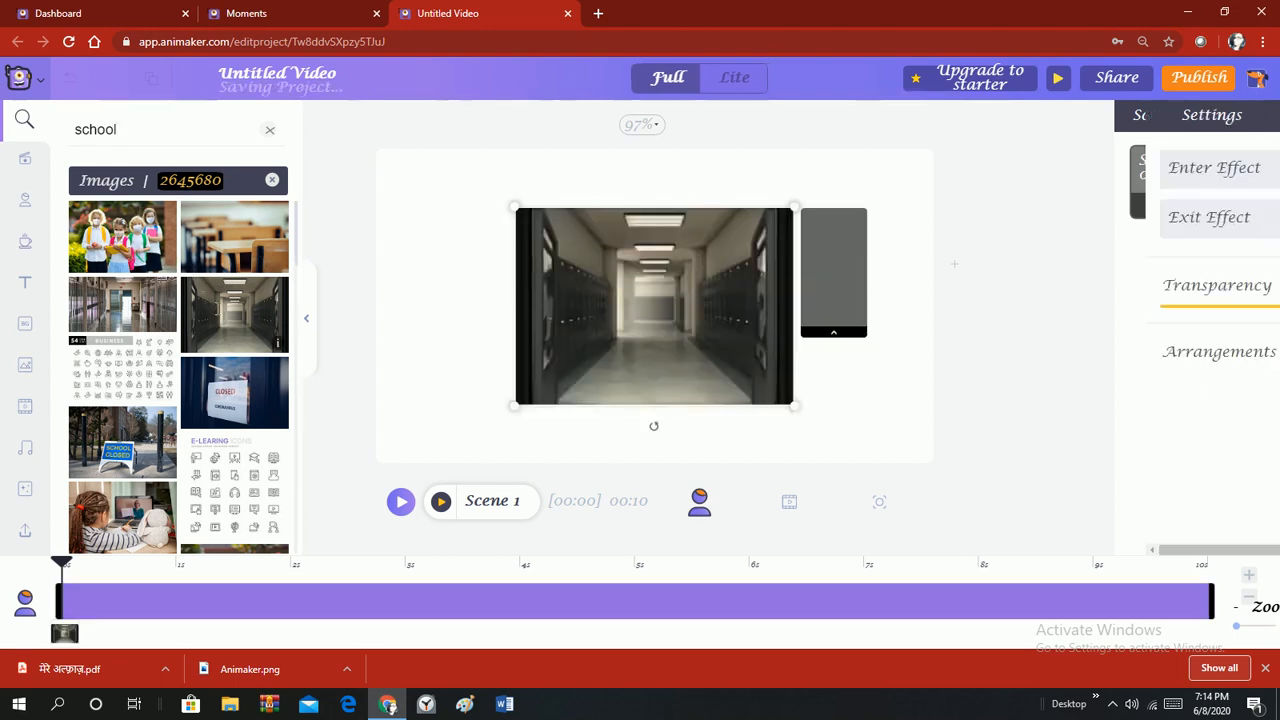
drag(667, 311, 534, 249)
drag(657, 346, 968, 555)
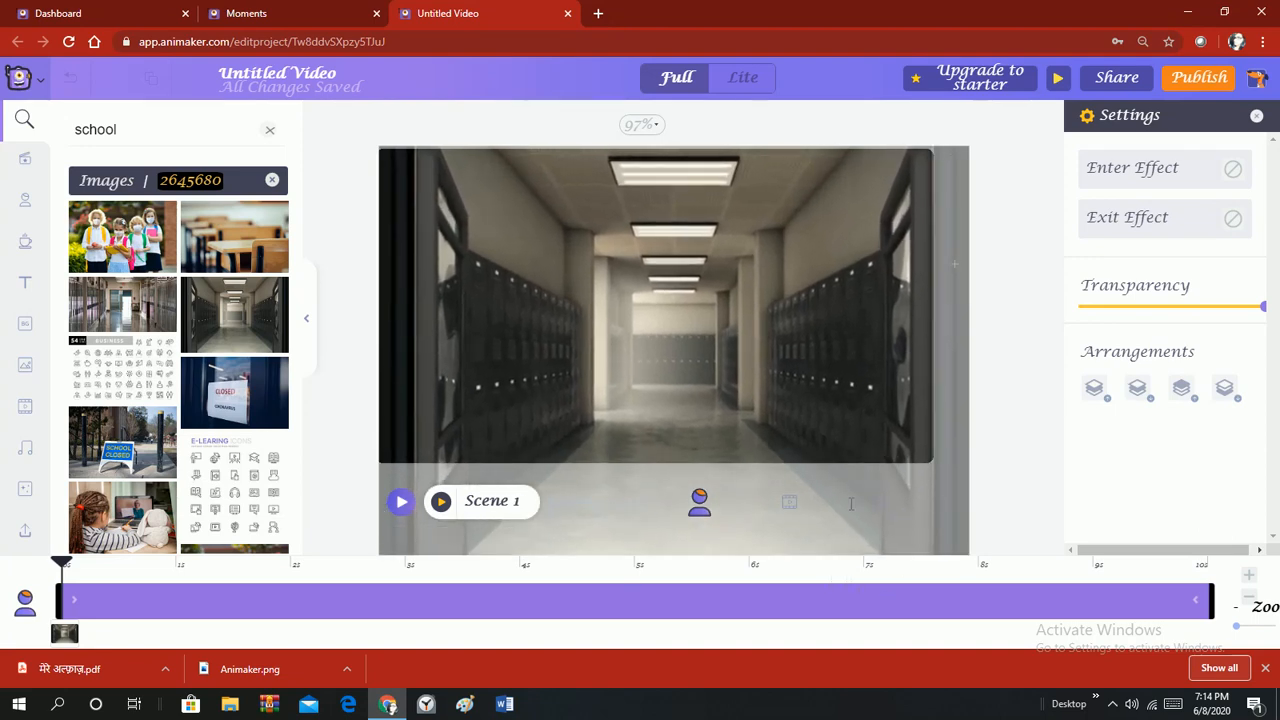
drag(729, 393, 707, 306)
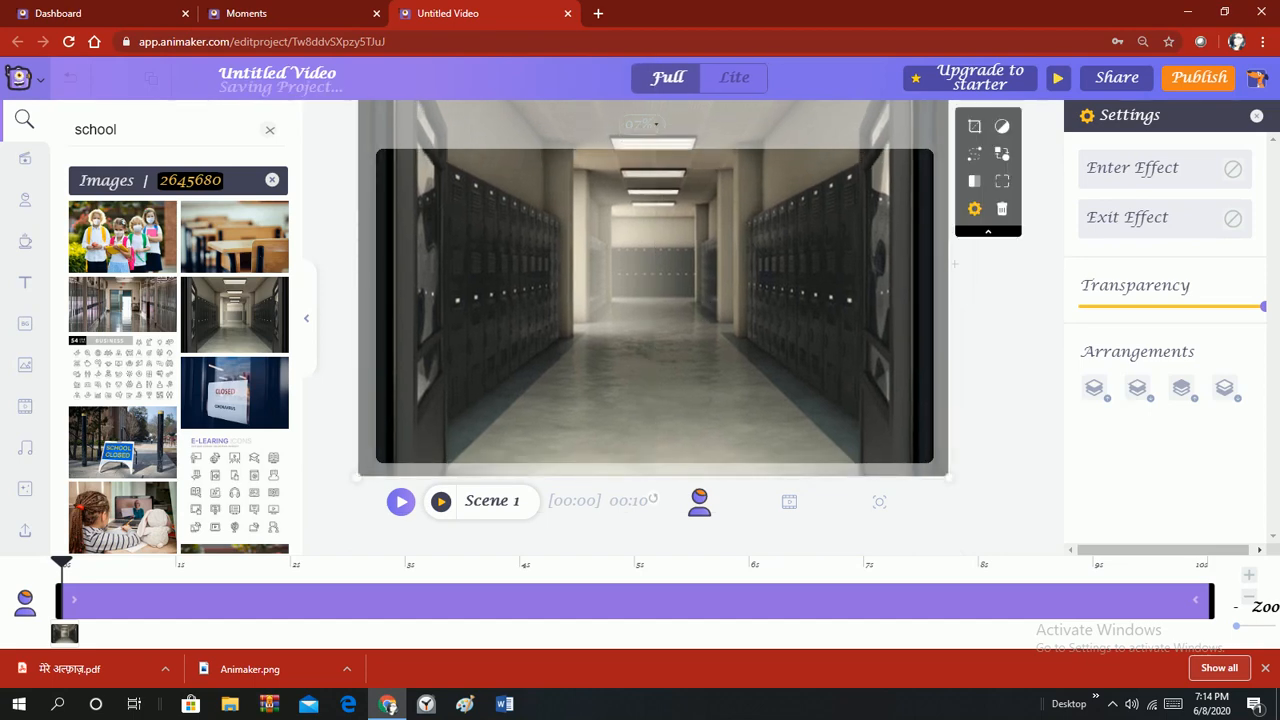
click(25, 201)
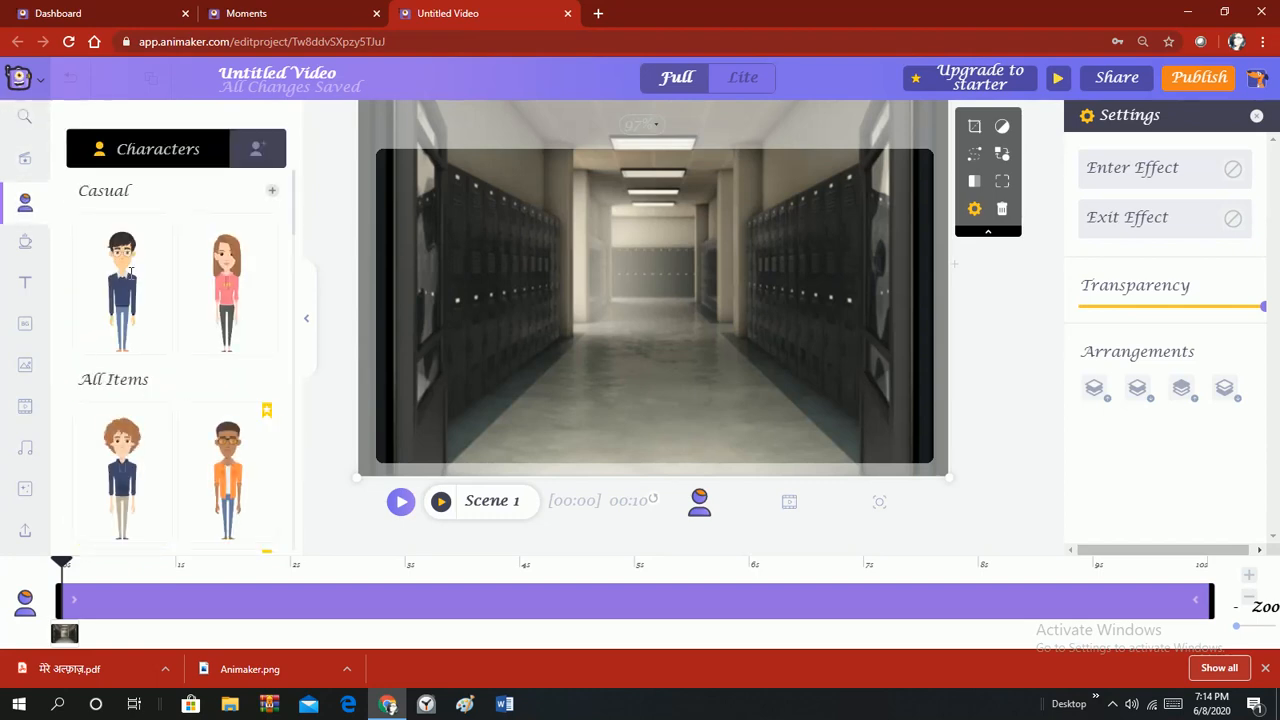
click(130, 272)
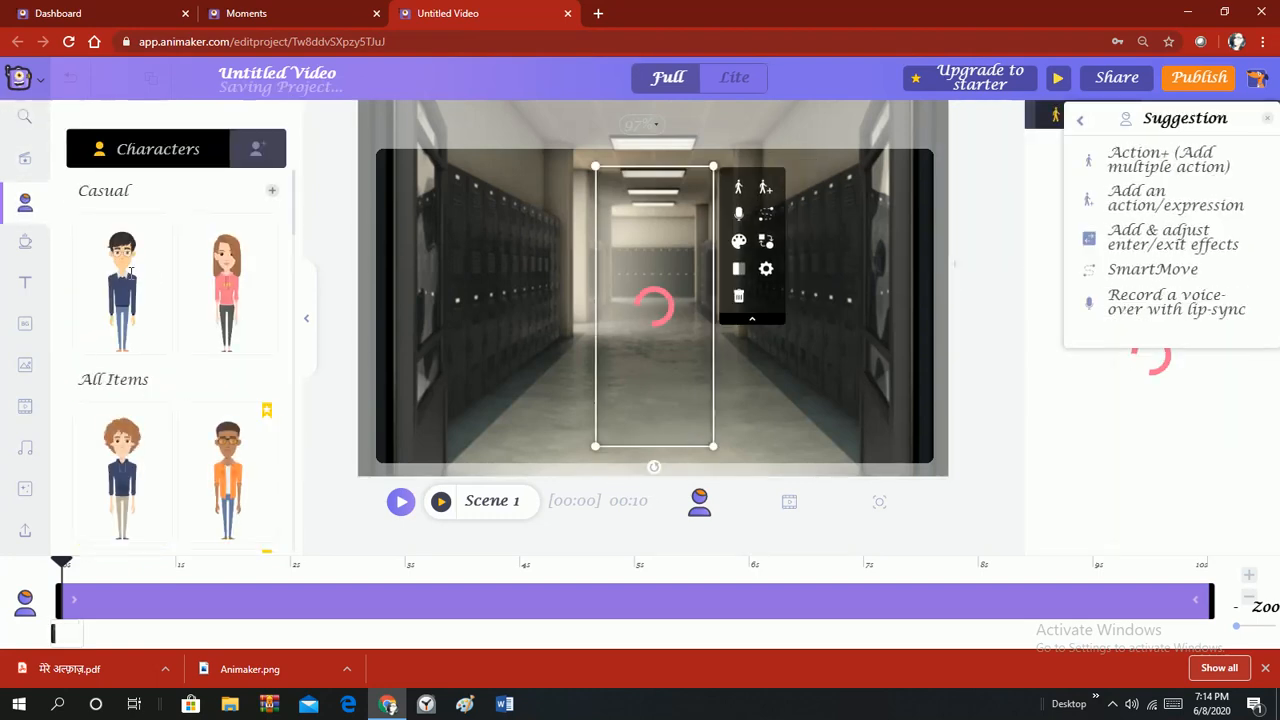
Close the Suggestion panel, then enlarge the boy and move him to the hallway's left side.
click(1266, 118)
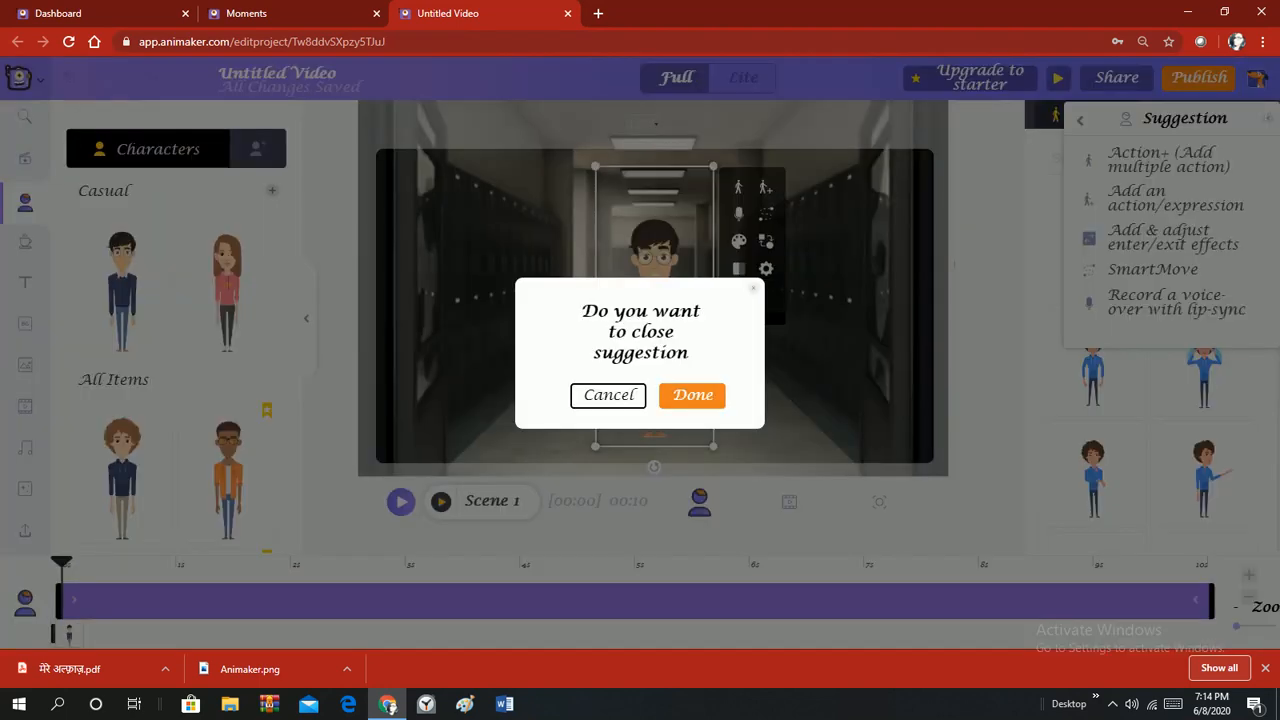
click(705, 396)
drag(677, 354, 536, 340)
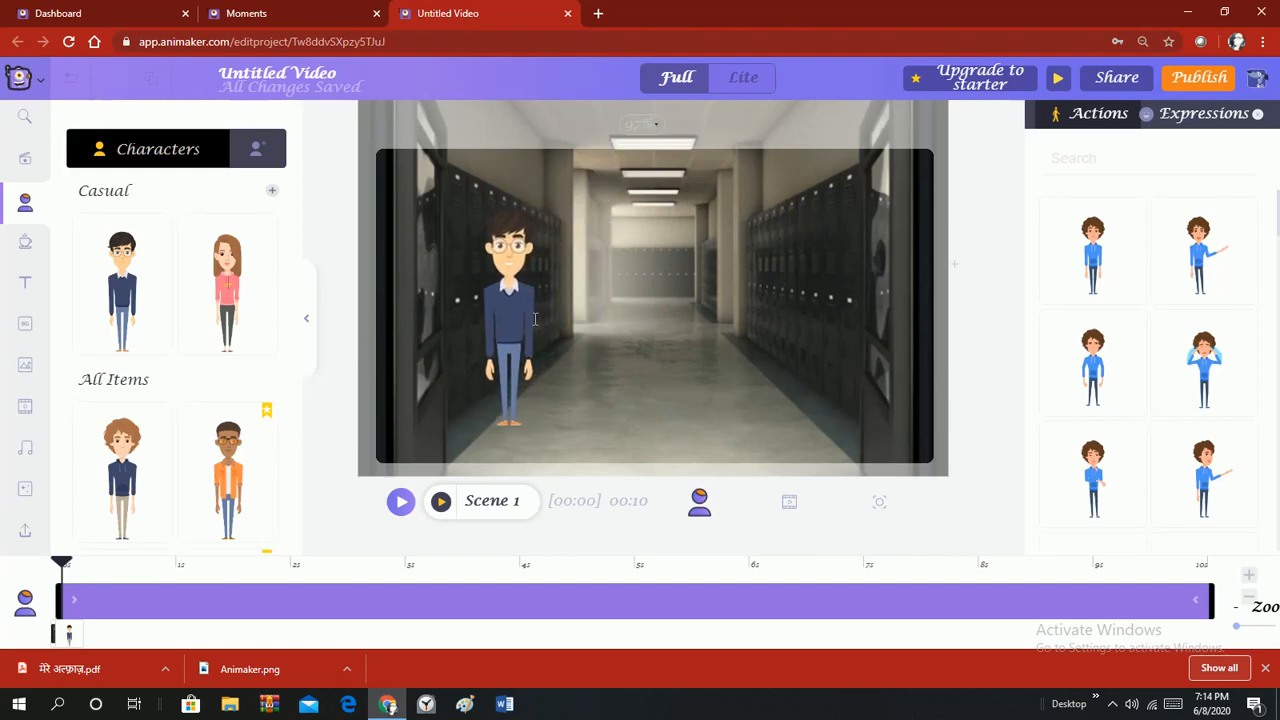
drag(568, 156, 578, 129)
drag(527, 258, 493, 271)
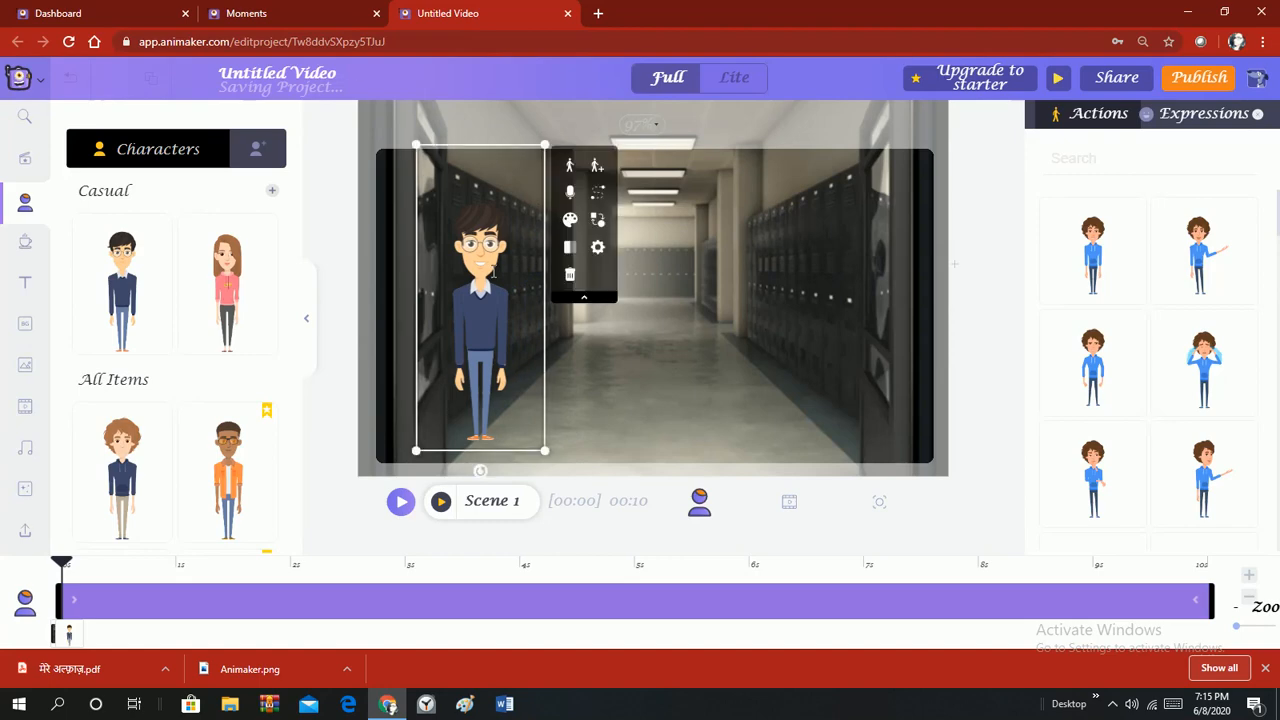
Give the boy the pointing, presenting action.
click(1204, 255)
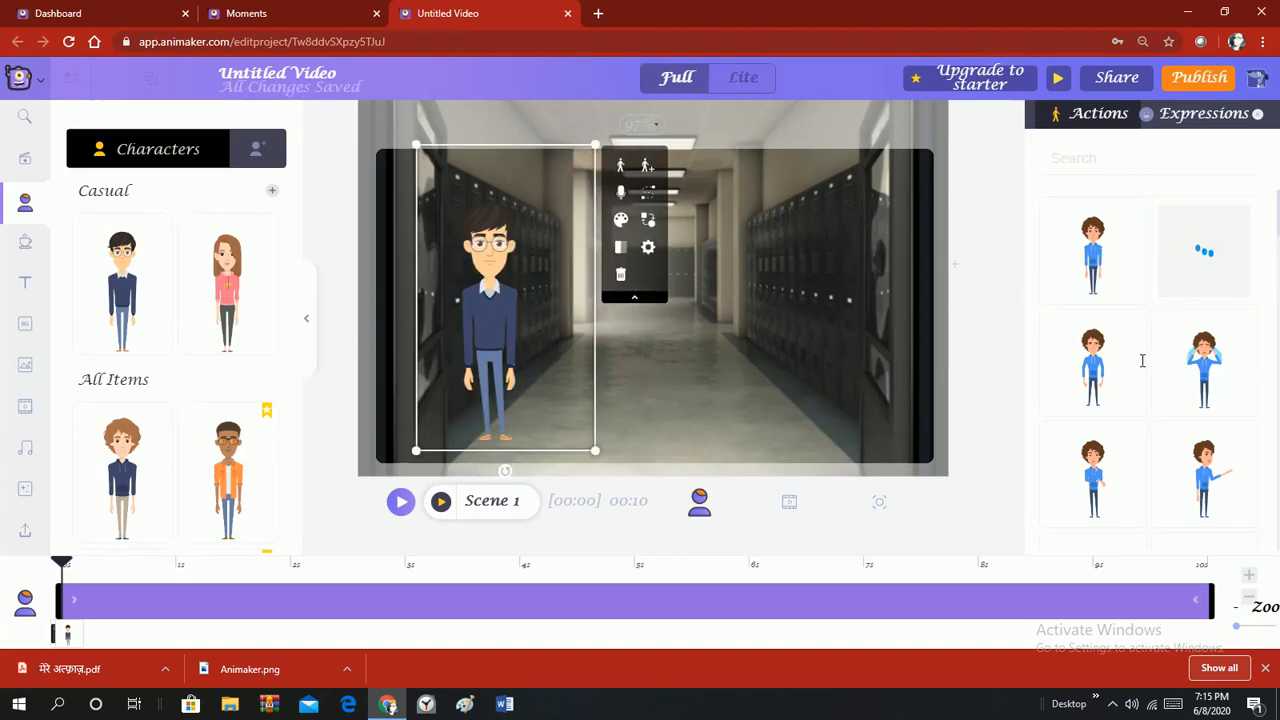
scroll(1130, 340, down, 1)
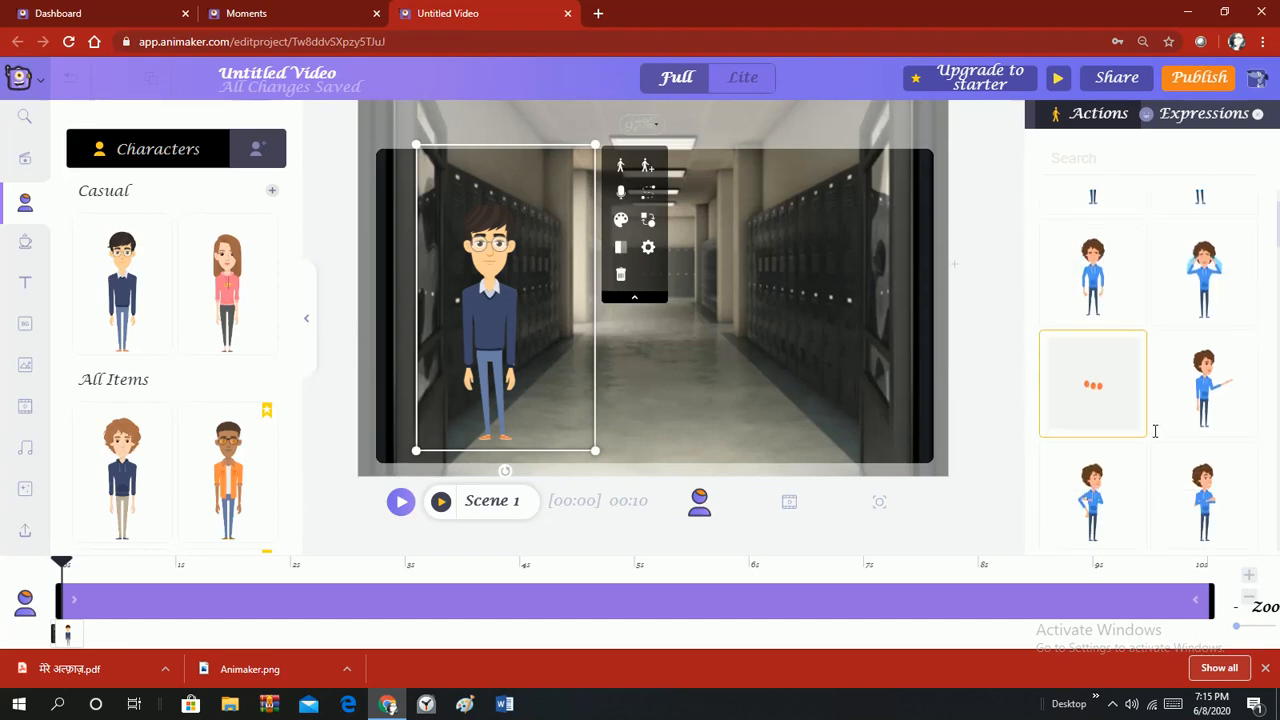
scroll(1142, 464, down, 1)
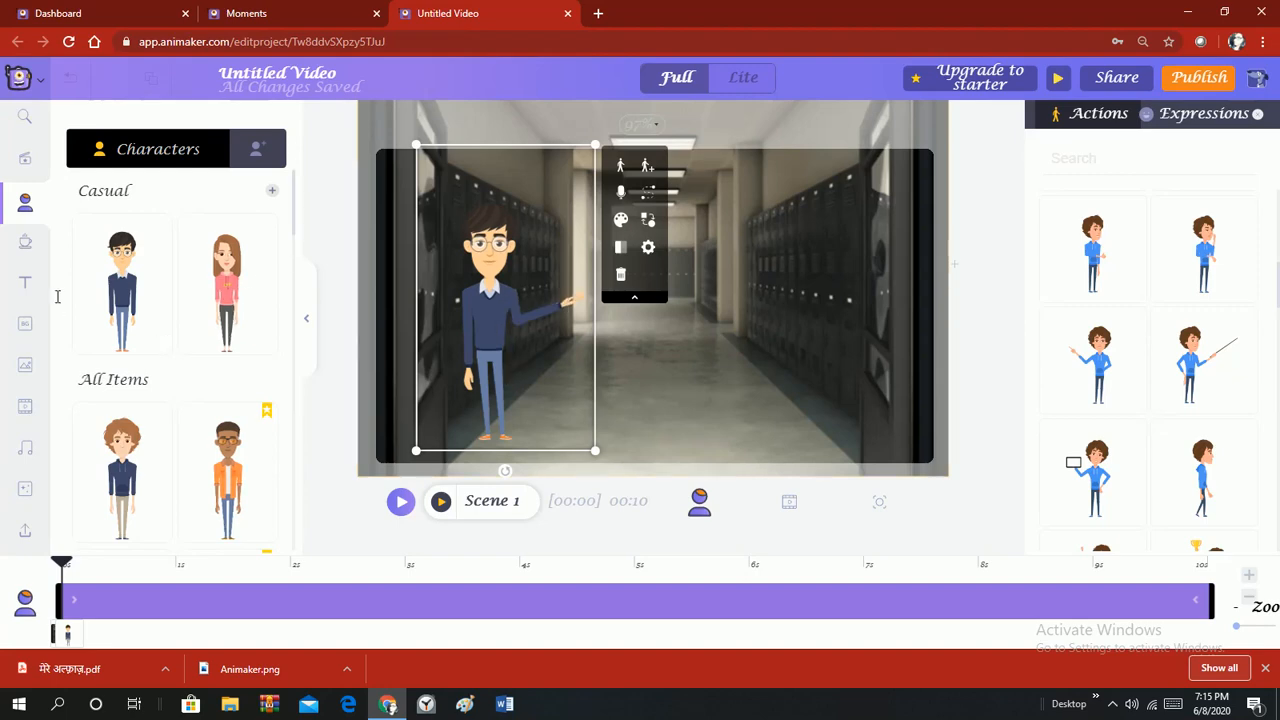
click(26, 283)
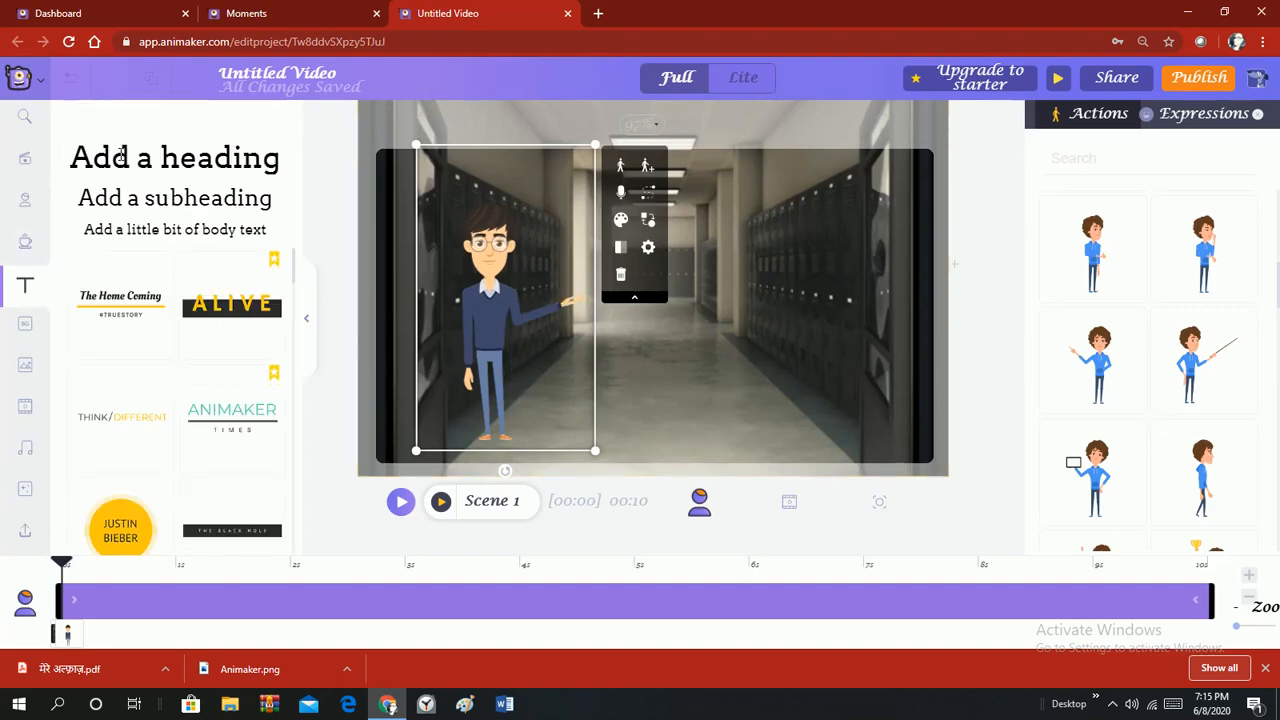
Add a heading reading 'Making of Animation' and move it to the top of the scene.
click(120, 155)
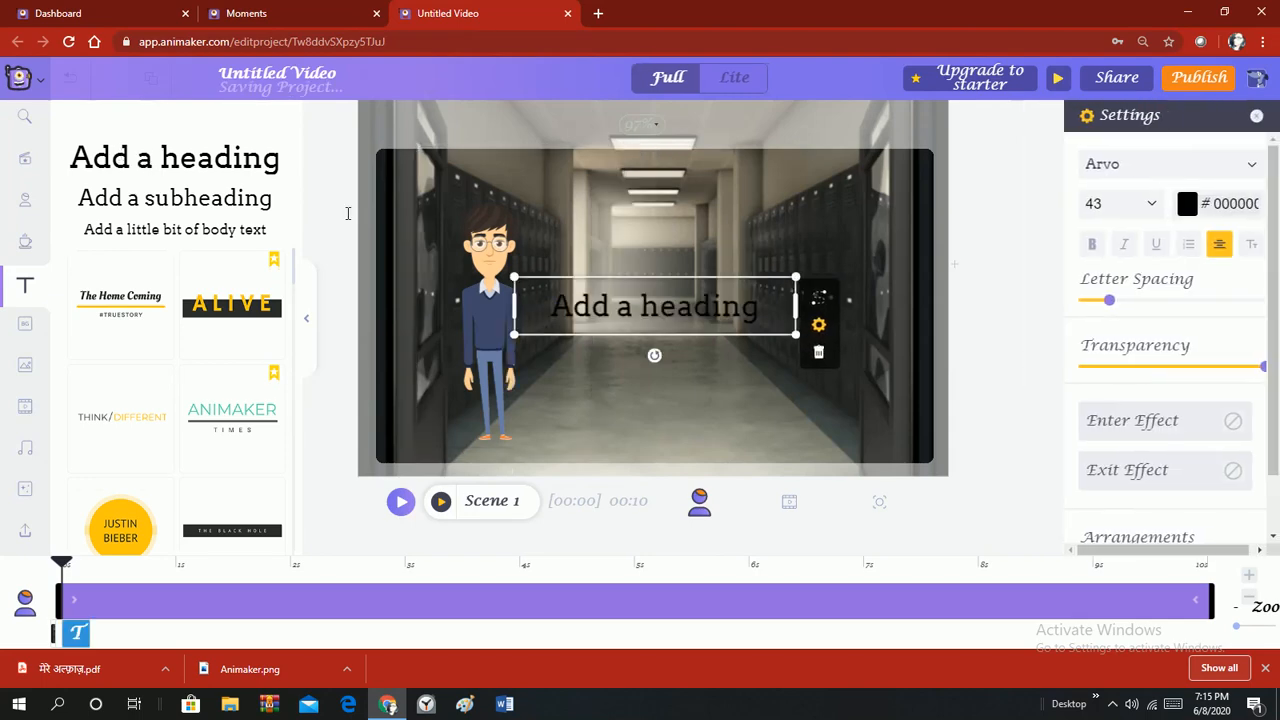
double_click(577, 306)
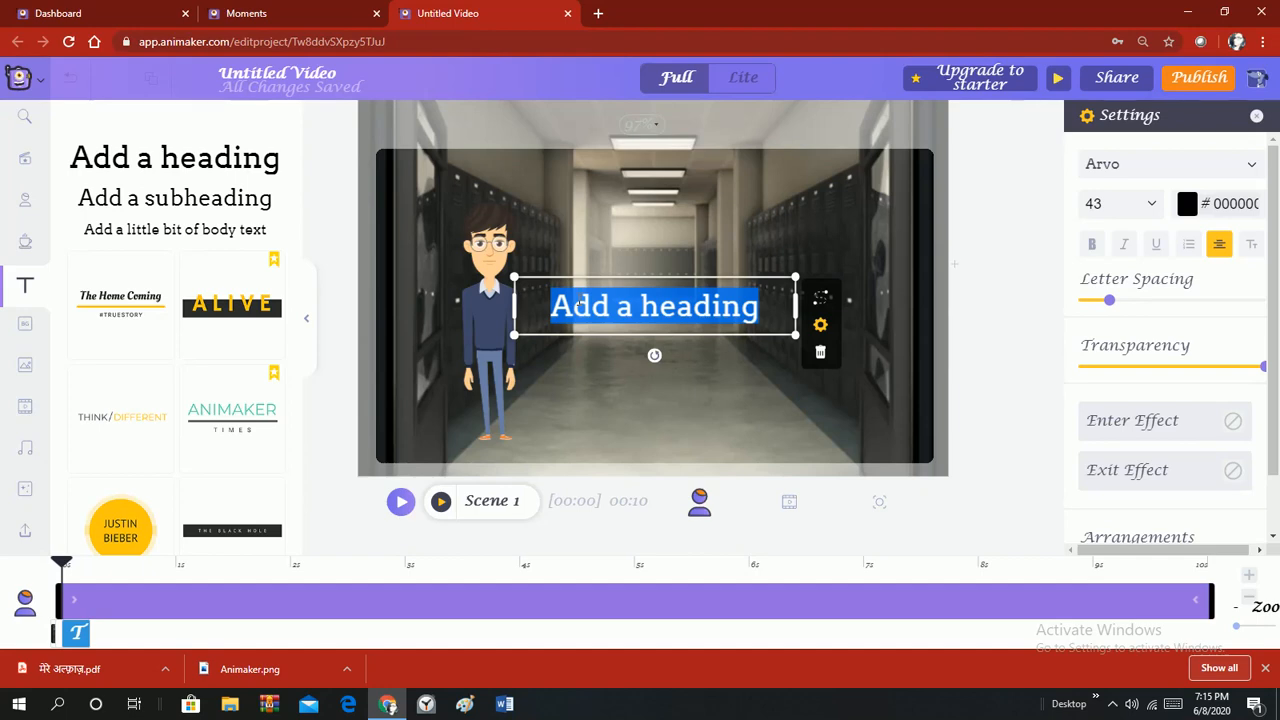
text(M)
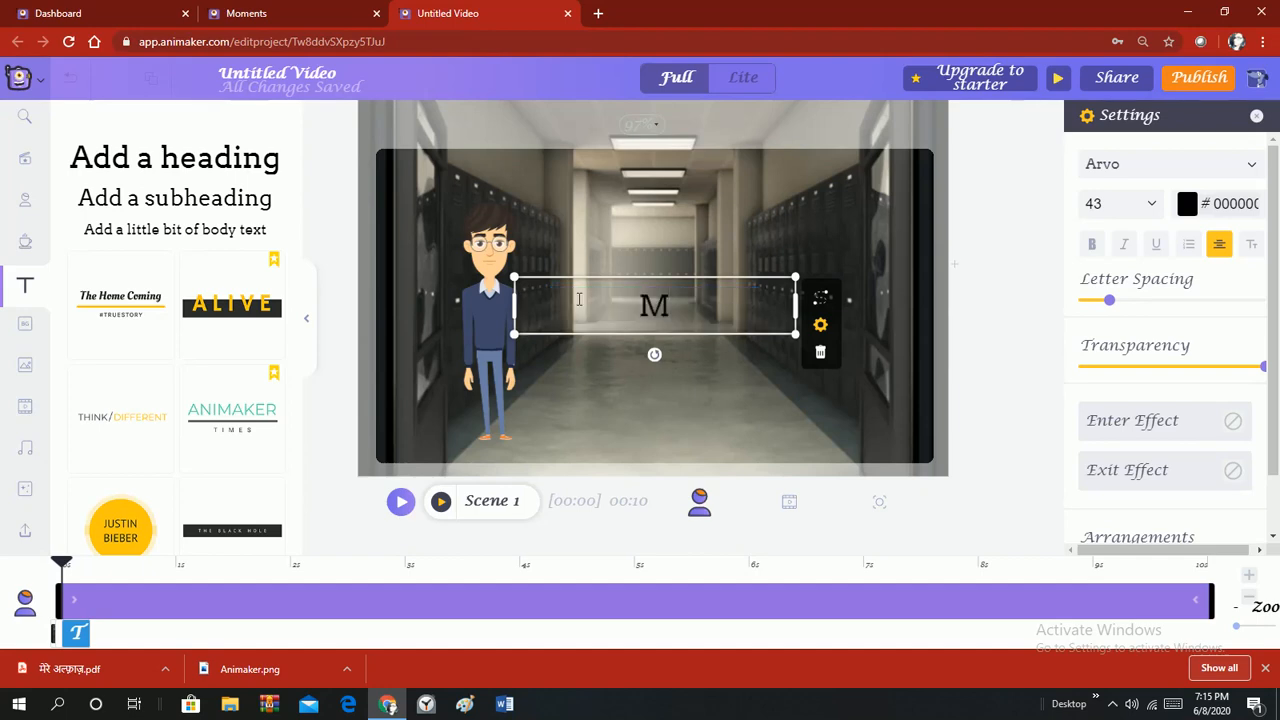
text(aking)
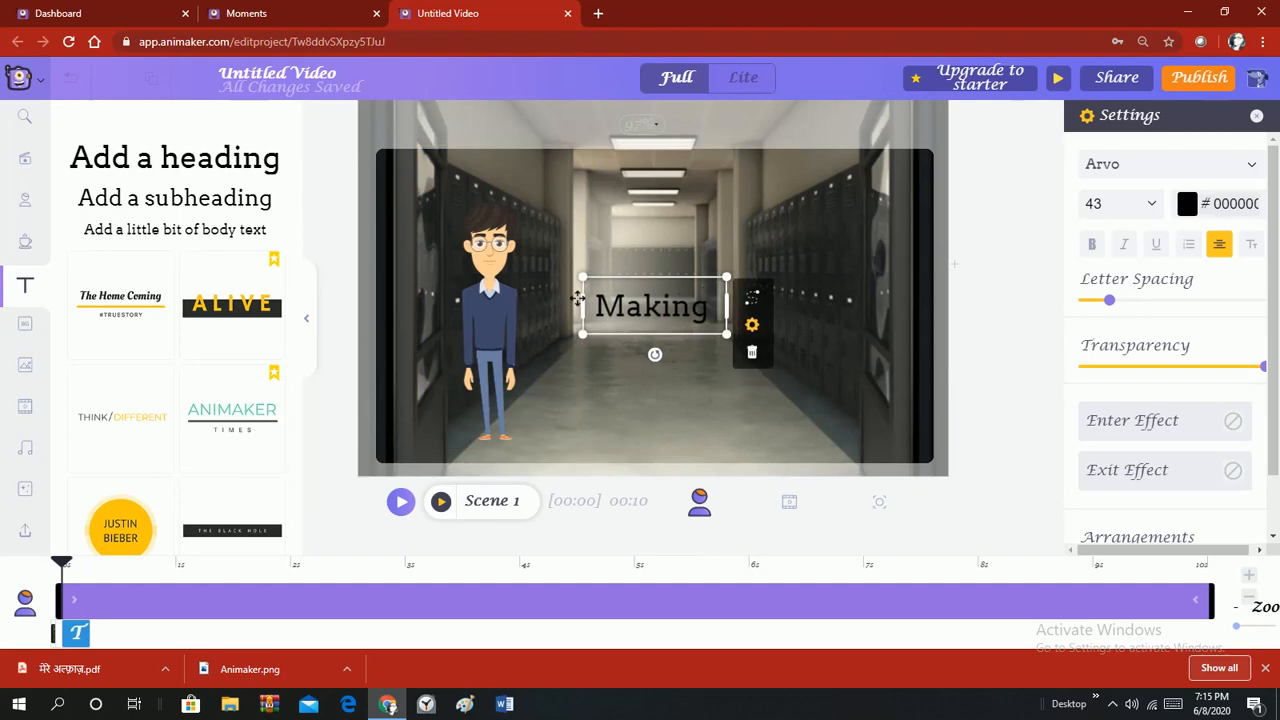
text( of An)
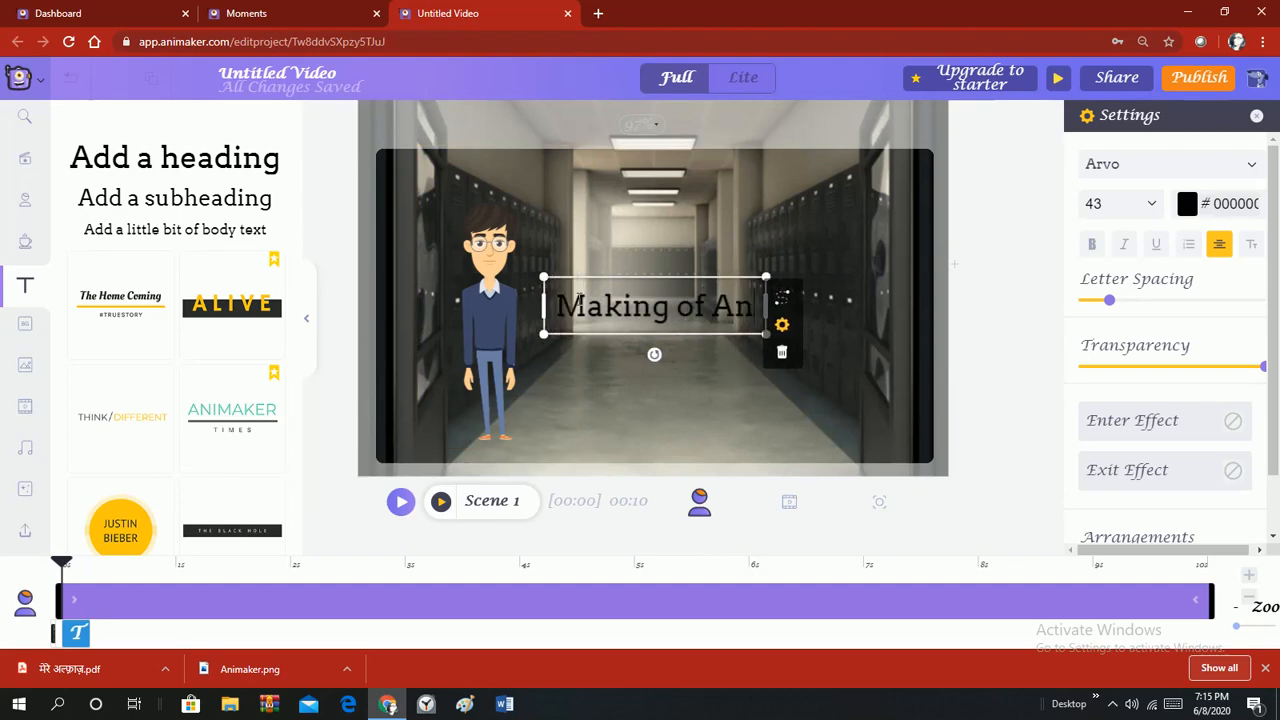
text(imation)
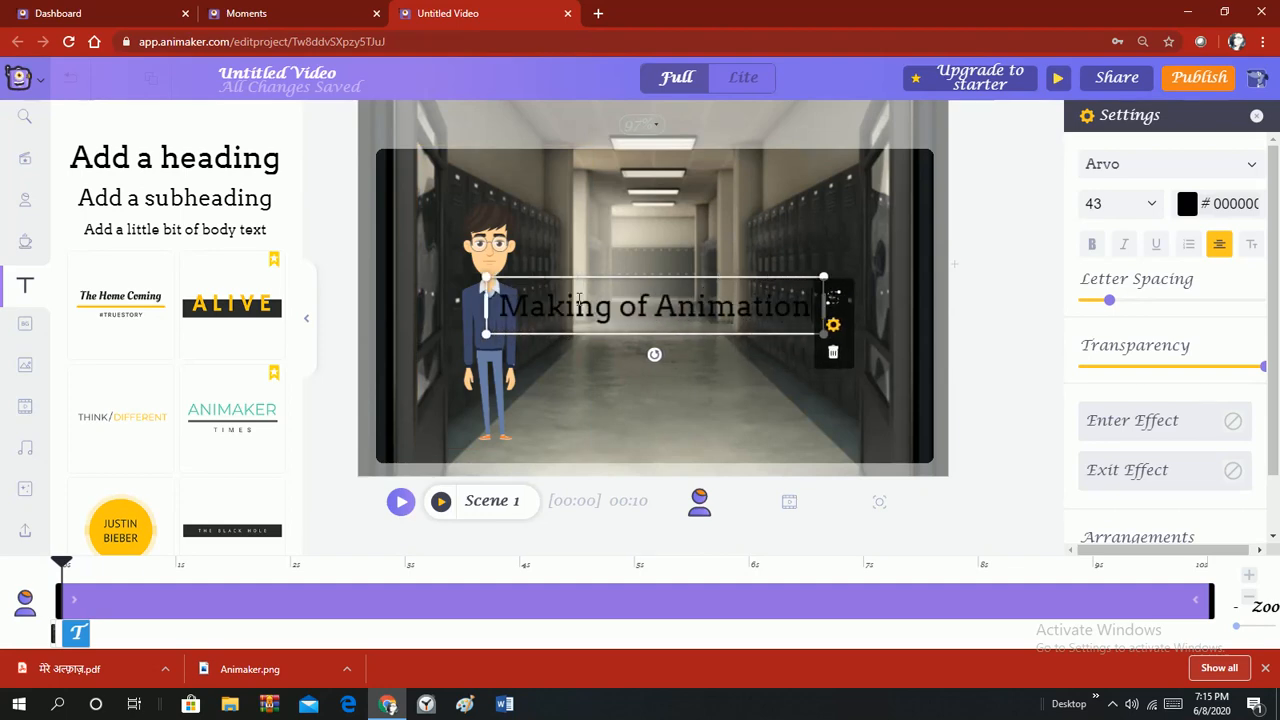
click(954, 264)
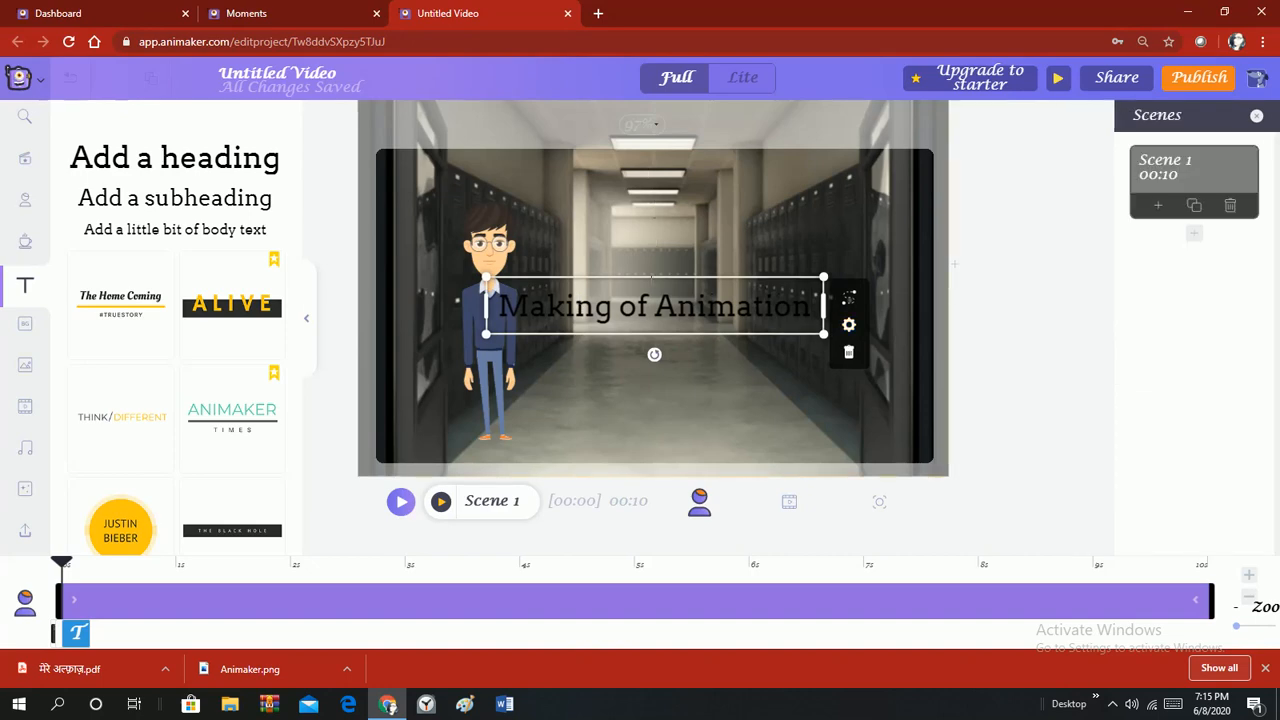
drag(648, 277, 650, 149)
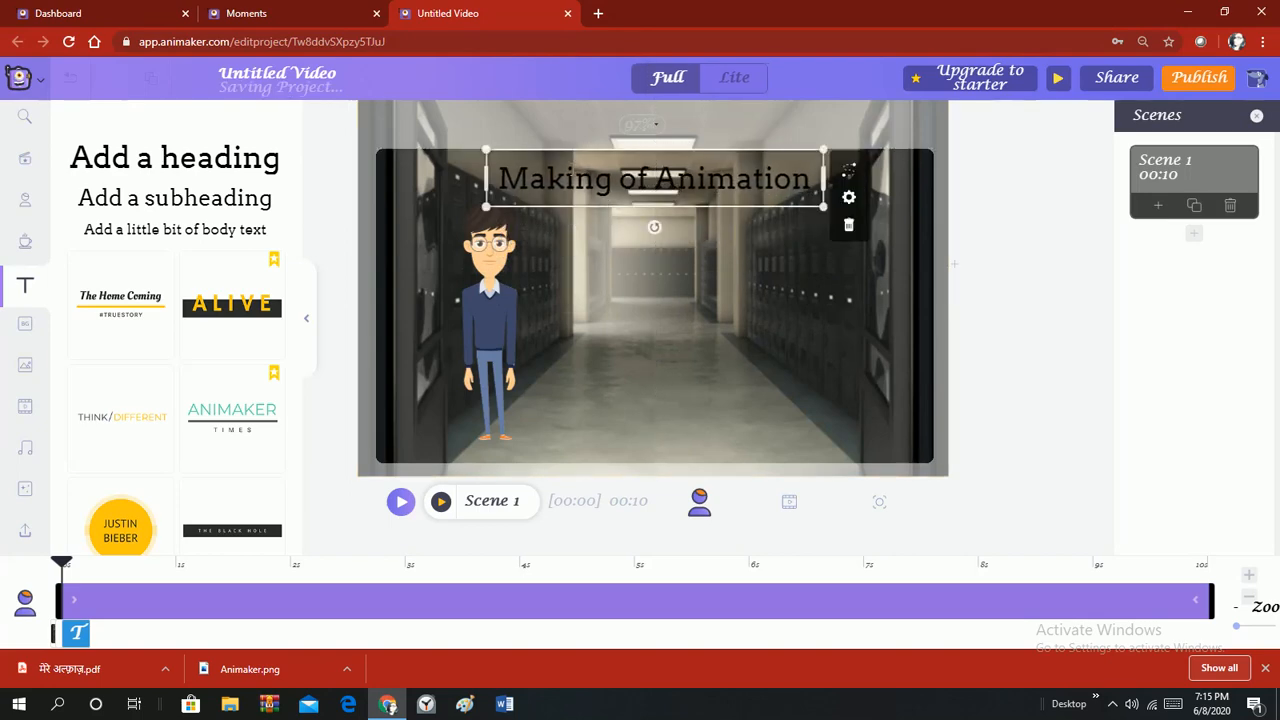
Change the title's text colour to light grey #EFEFEF.
double_click(506, 177)
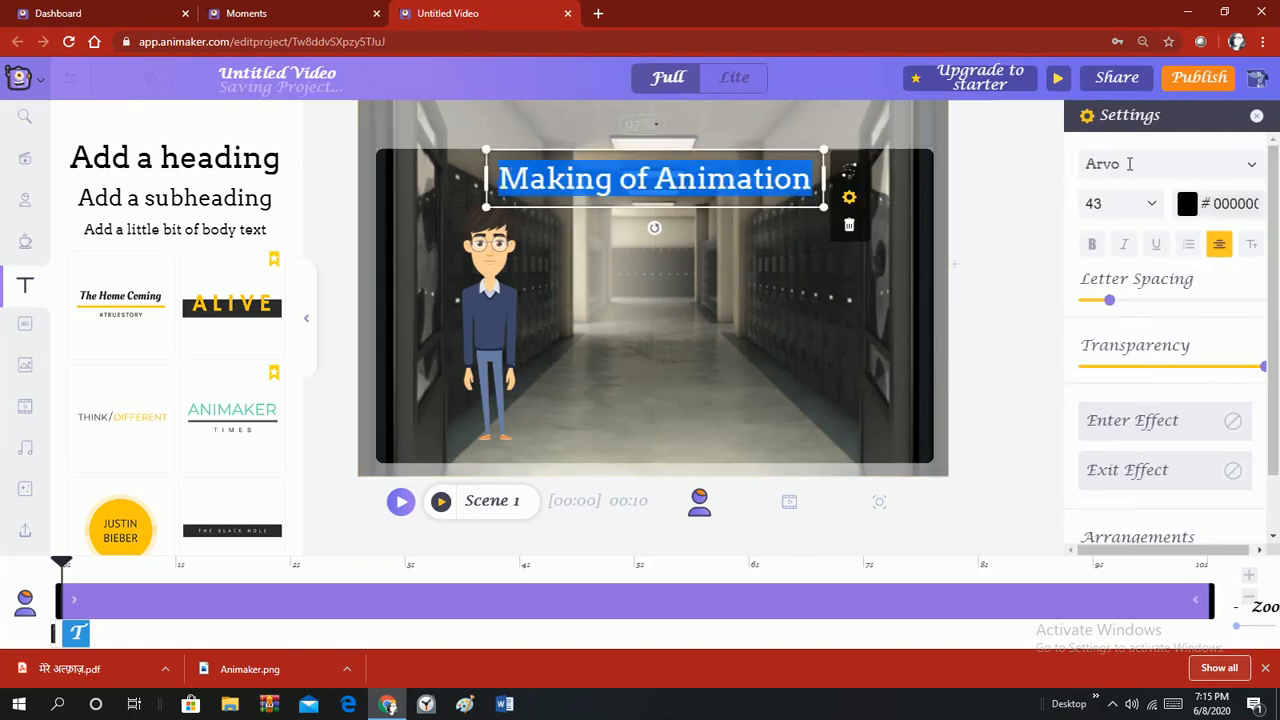
click(1188, 204)
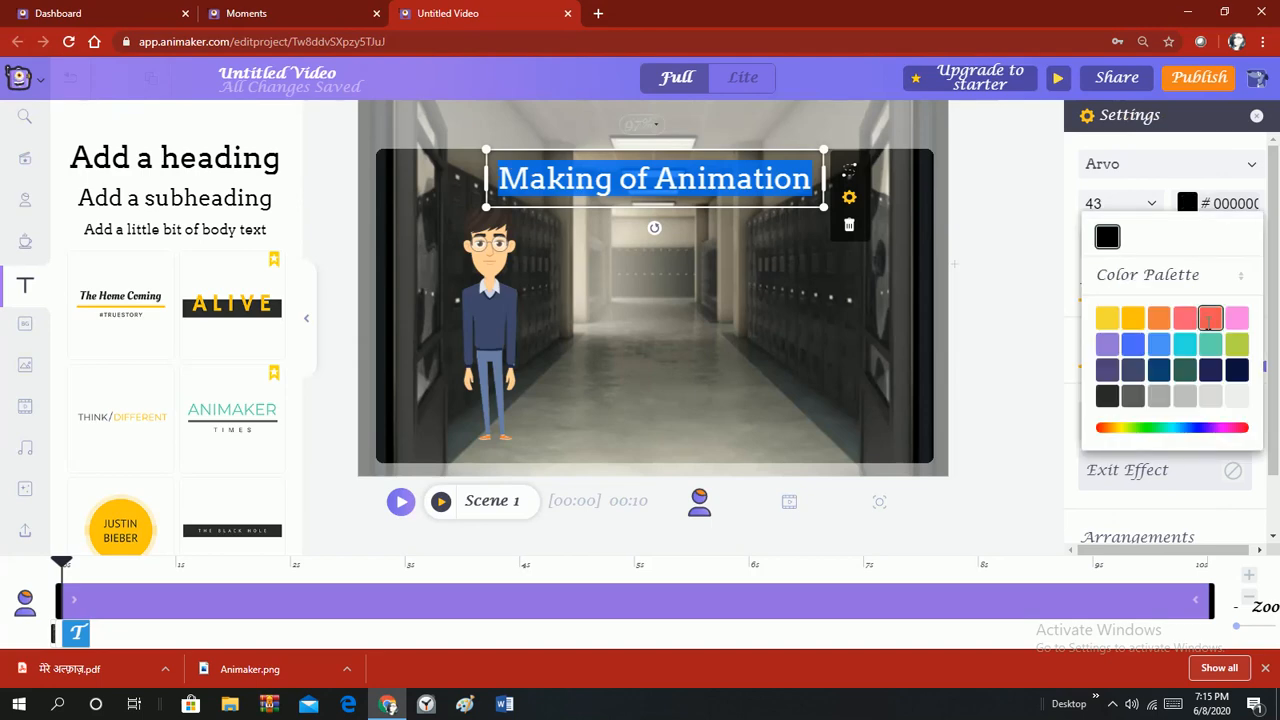
click(1210, 319)
click(1237, 396)
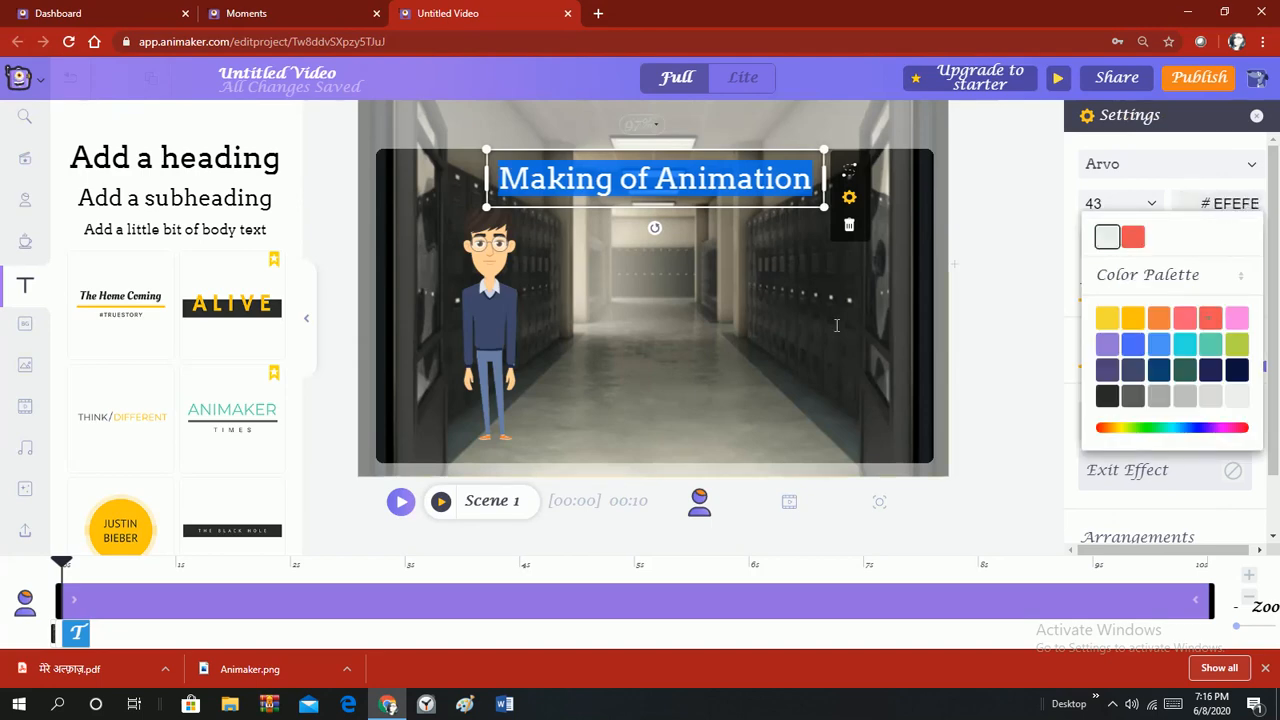
click(826, 329)
double_click(547, 190)
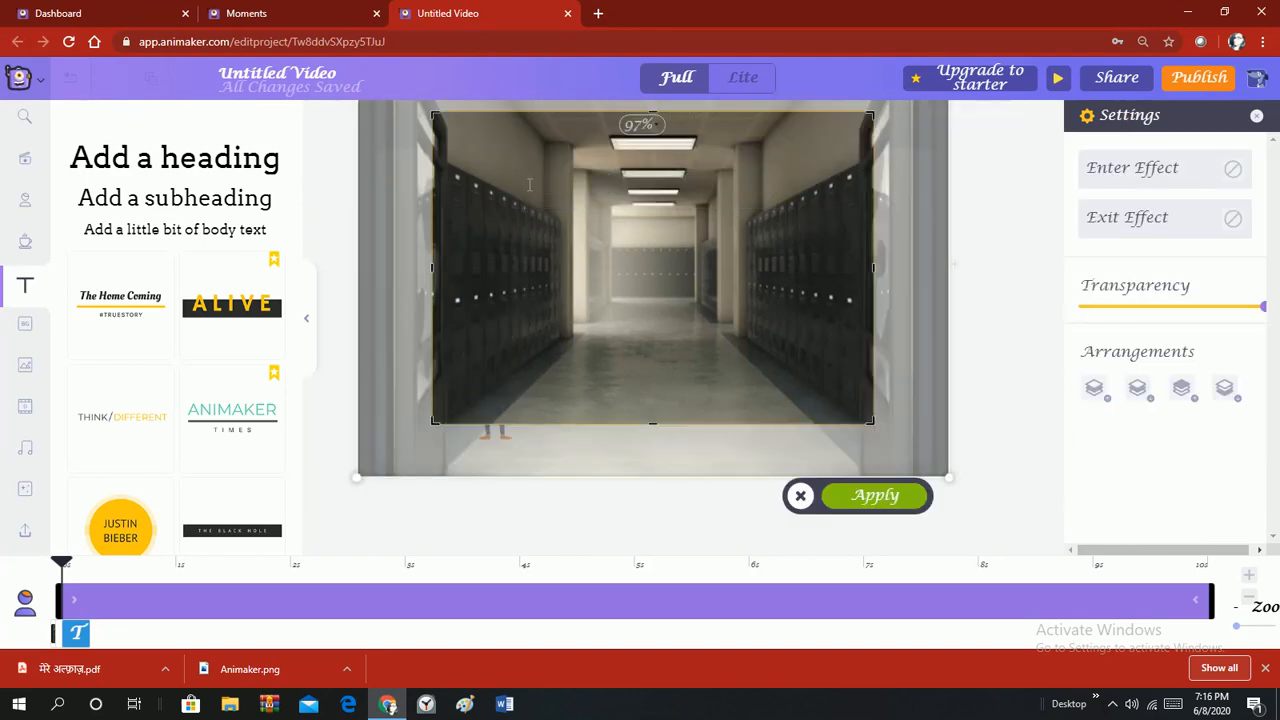
click(991, 304)
Add an 'Objectives' subheading just below the title, then add a body-text box.
click(170, 198)
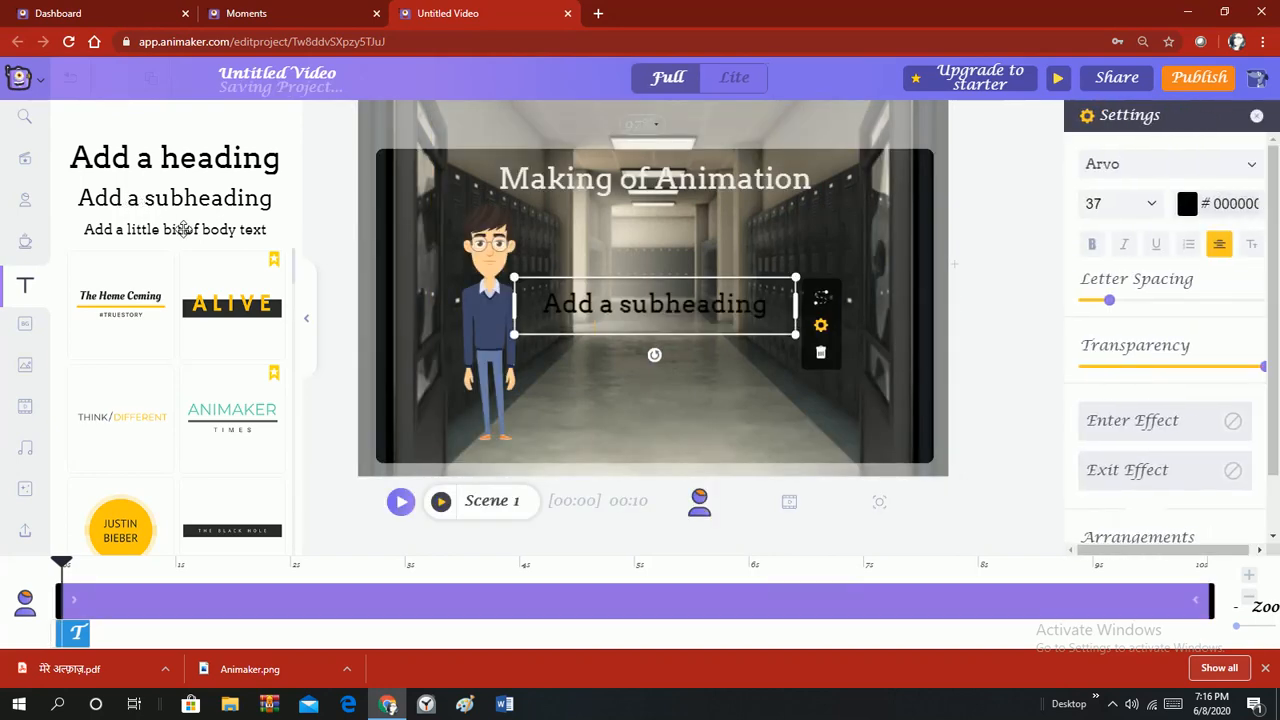
double_click(560, 308)
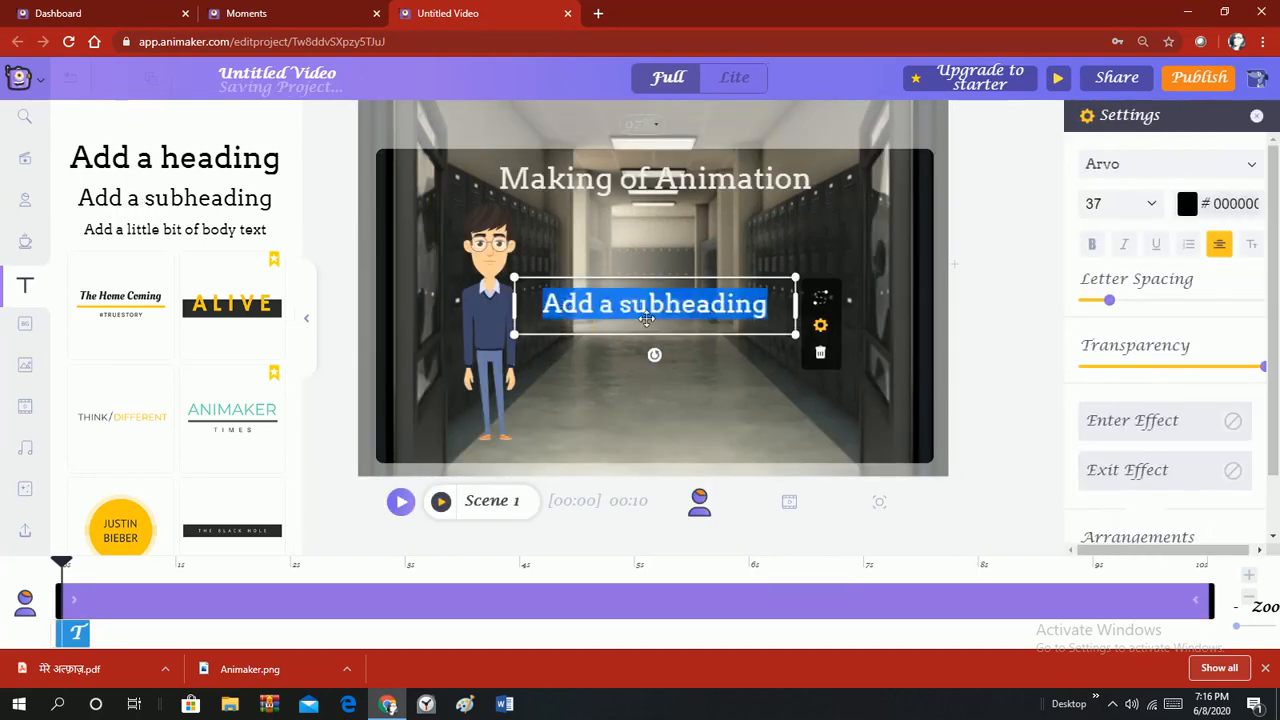
key(BackSpace)
text(Objec)
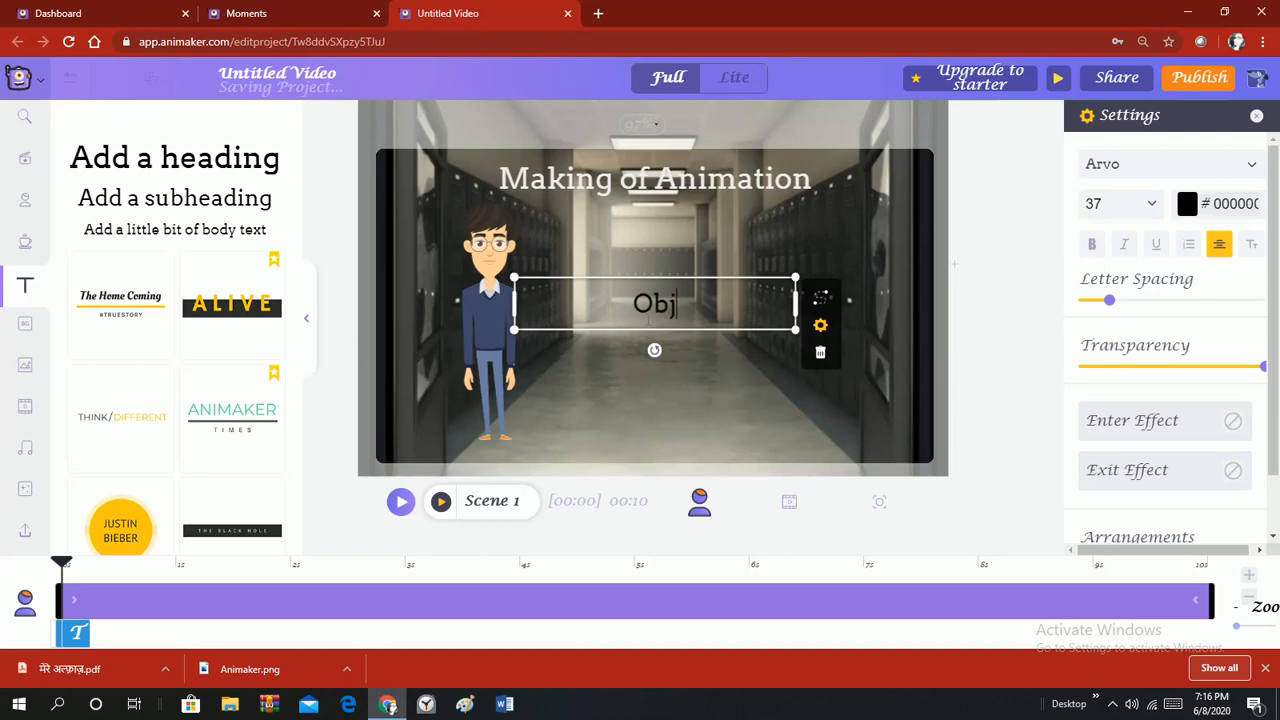
text(tives)
drag(700, 282, 700, 188)
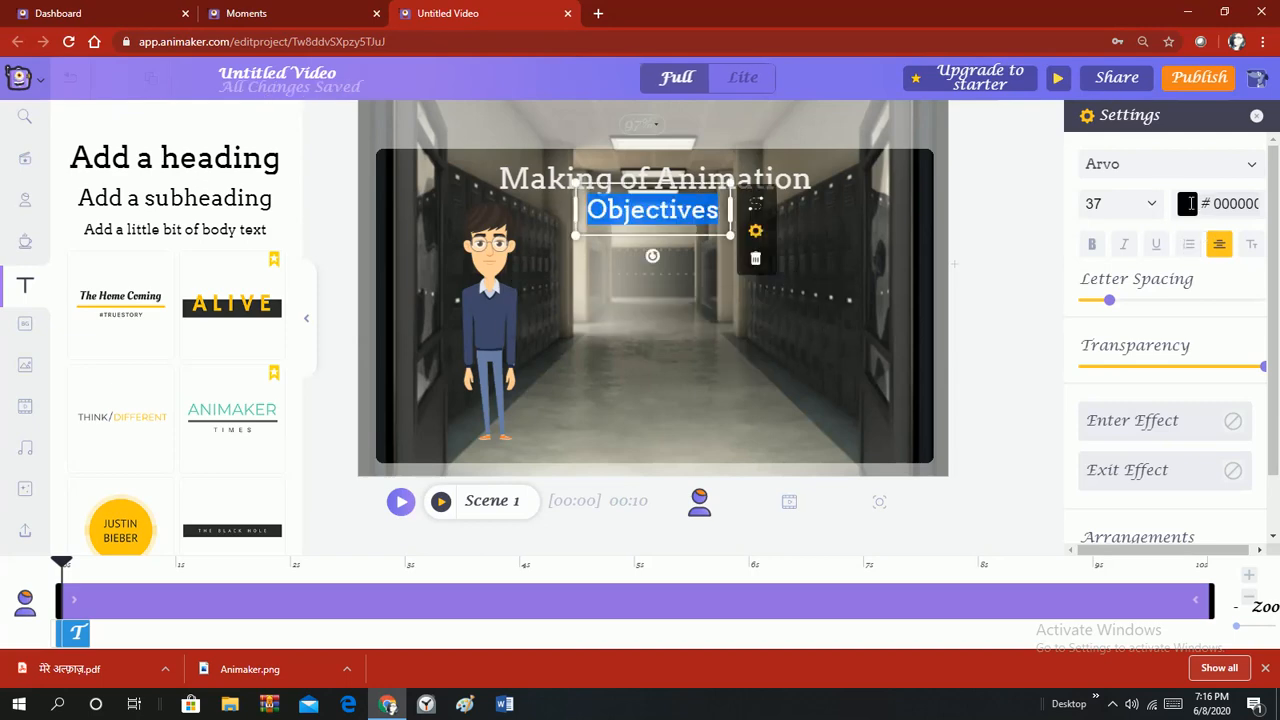
click(1188, 203)
click(155, 230)
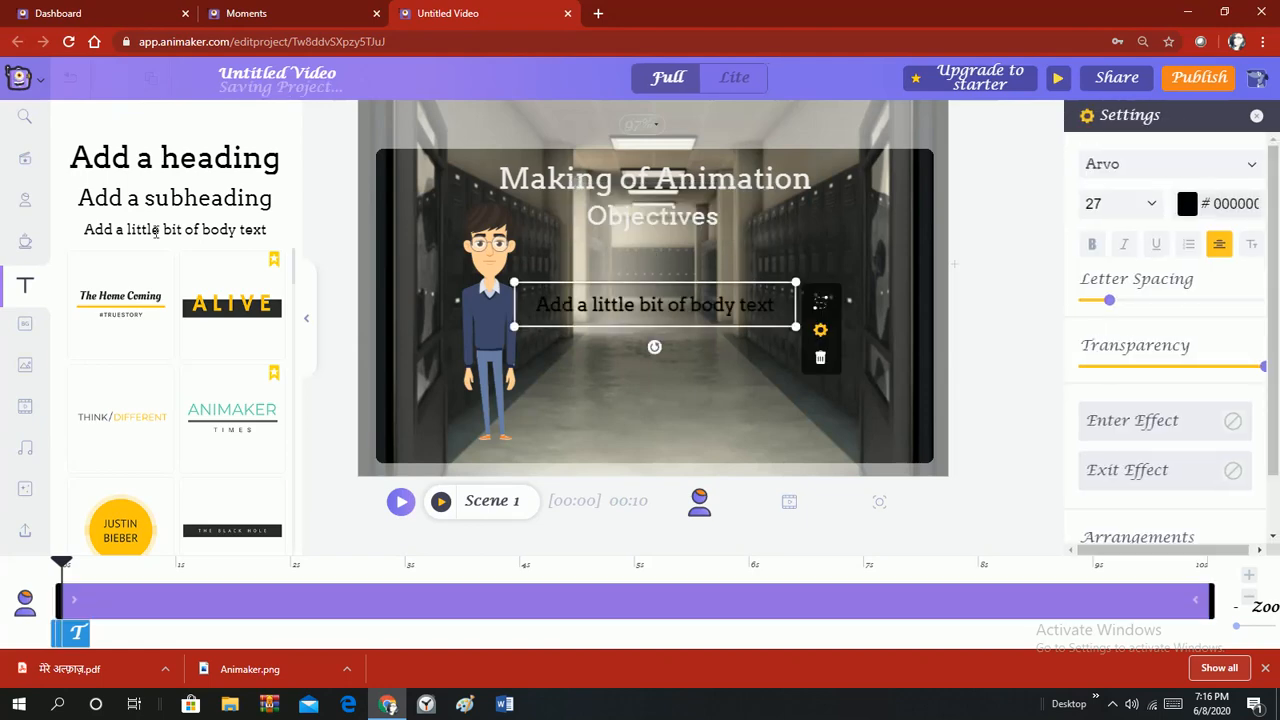
Paste the four objectives, 'Generate Account on Animaker' through 'Generate and Export Video', into the body text.
double_click(560, 306)
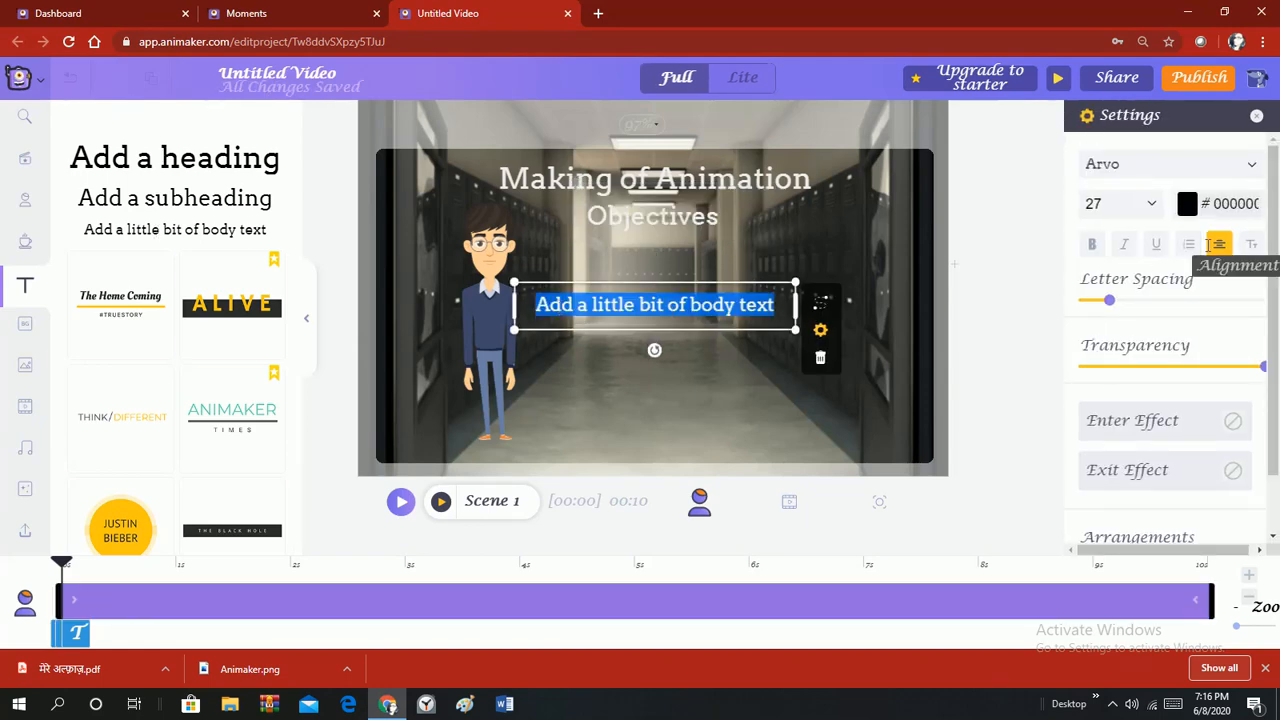
text(Making)
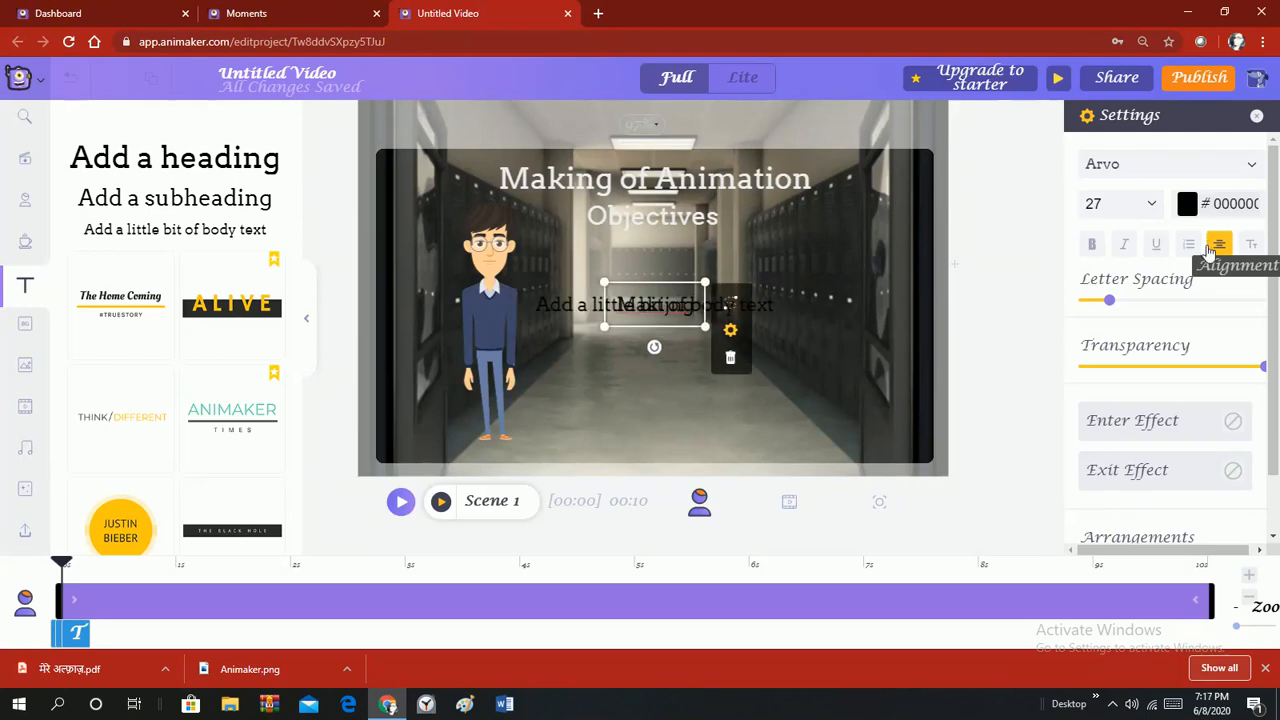
key(BackSpace)
key(BackSpace)
key(BackSpace)
key(BackSpace)
key(BackSpace)
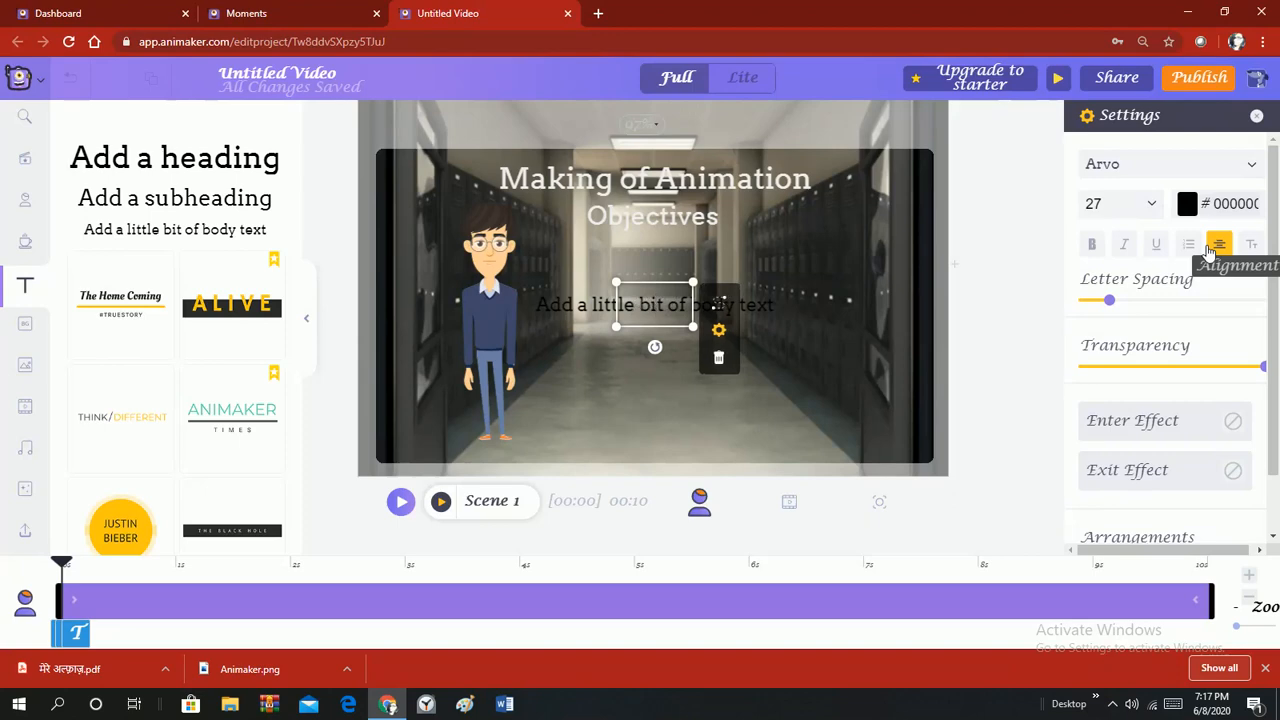
click(576, 408)
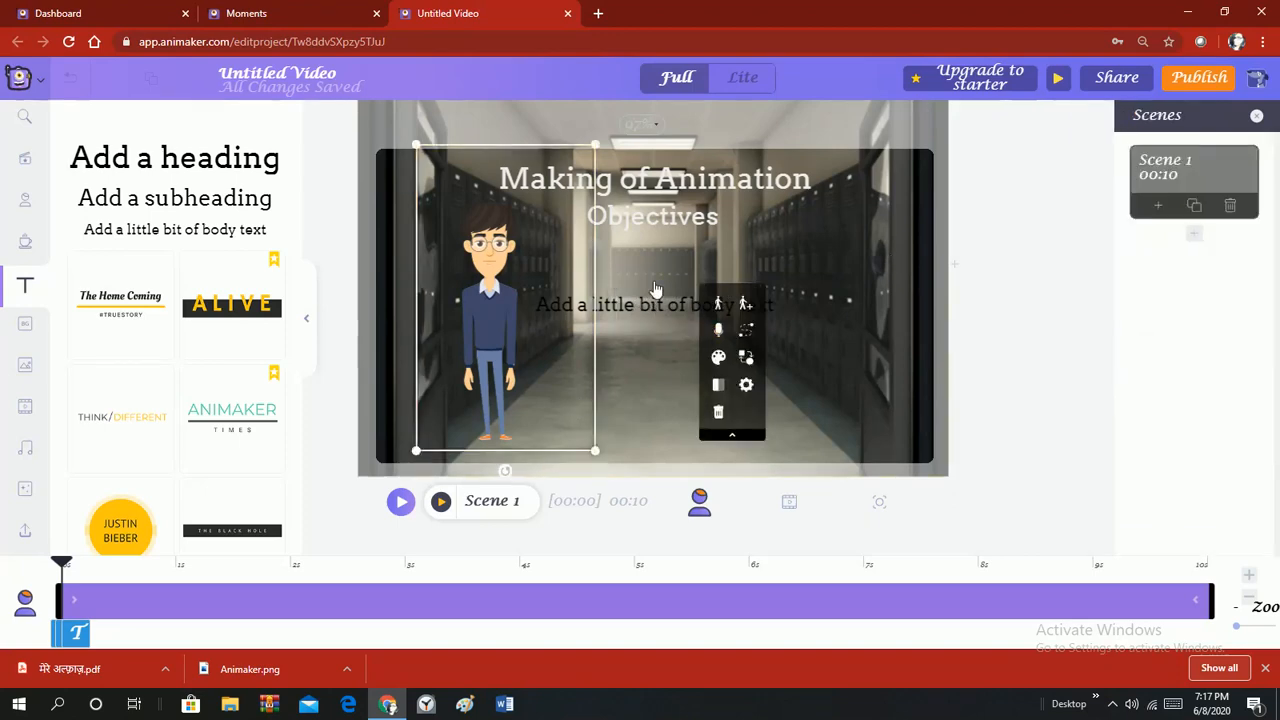
click(717, 303)
click(621, 312)
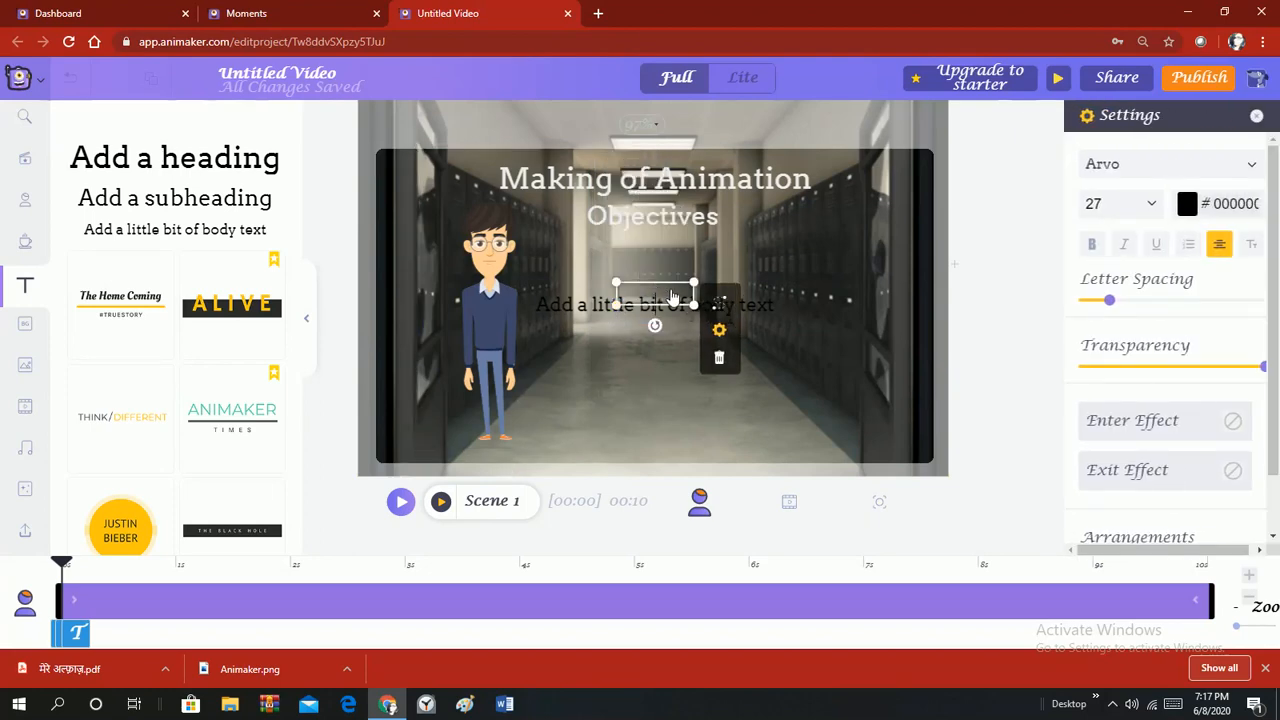
double_click(570, 298)
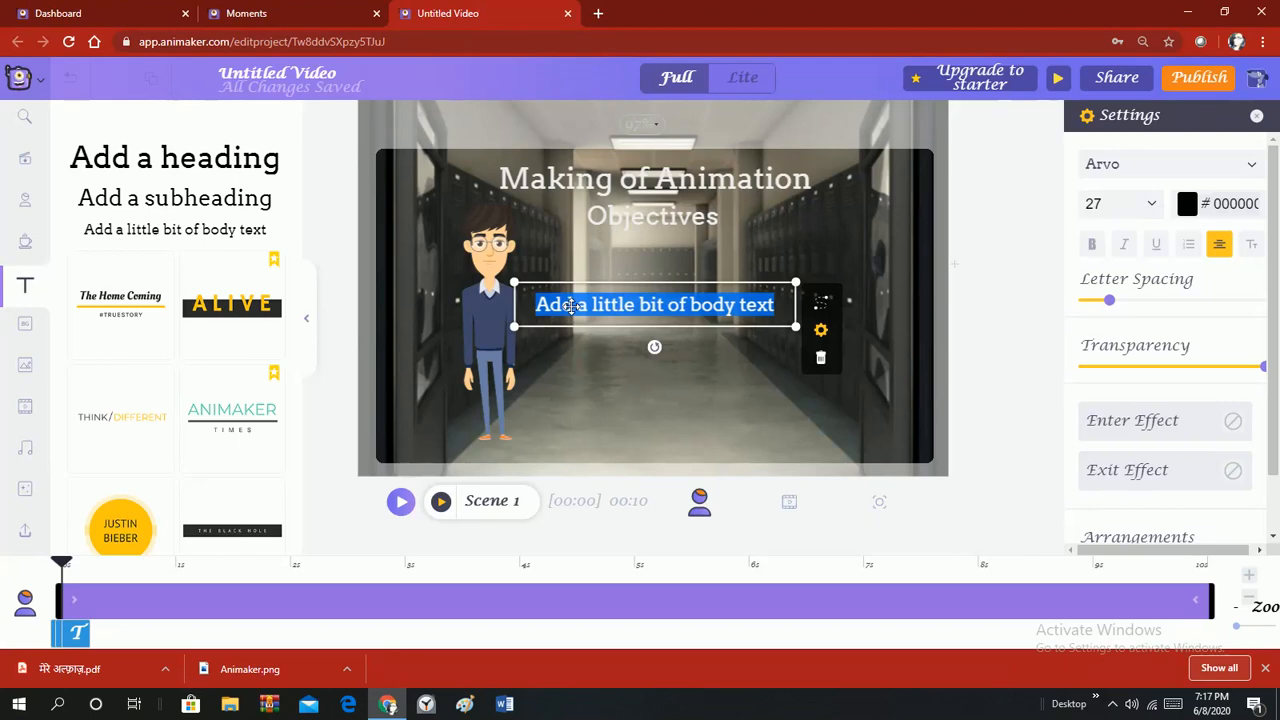
text(Generate Account on Animaker Choose Character and Image Add Voice over Generate and Export Video)
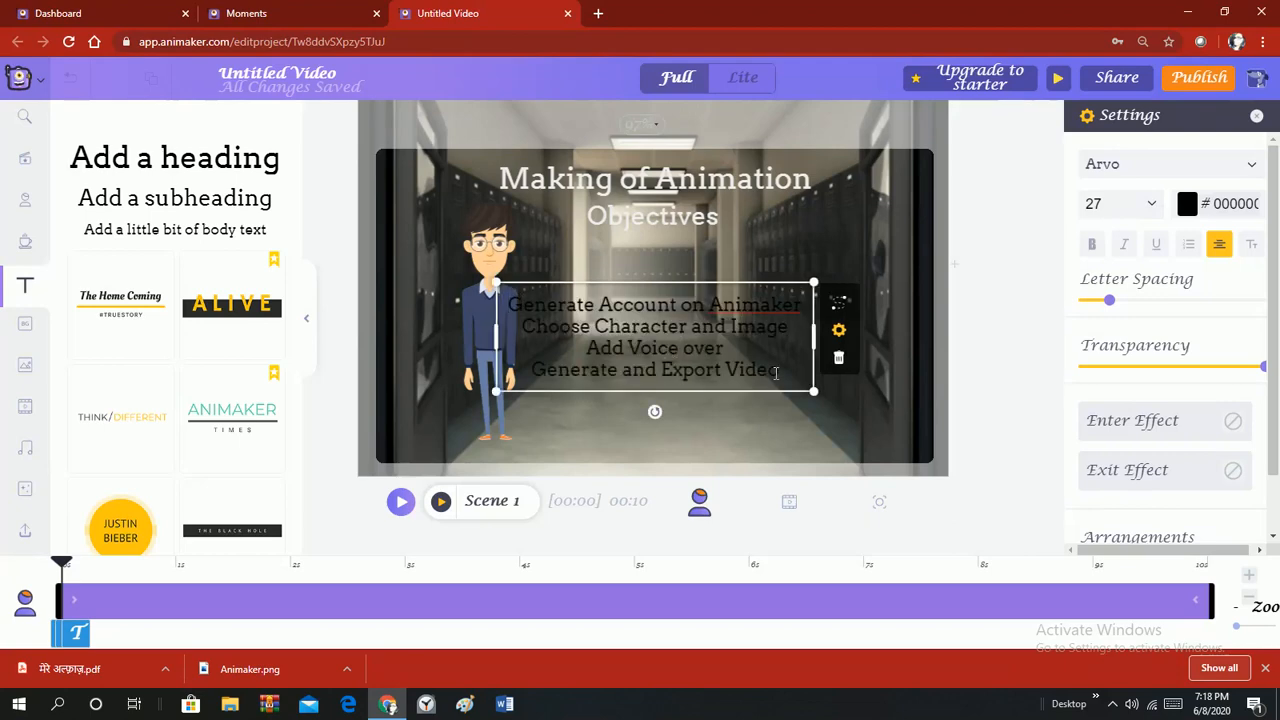
key(ctrl+a)
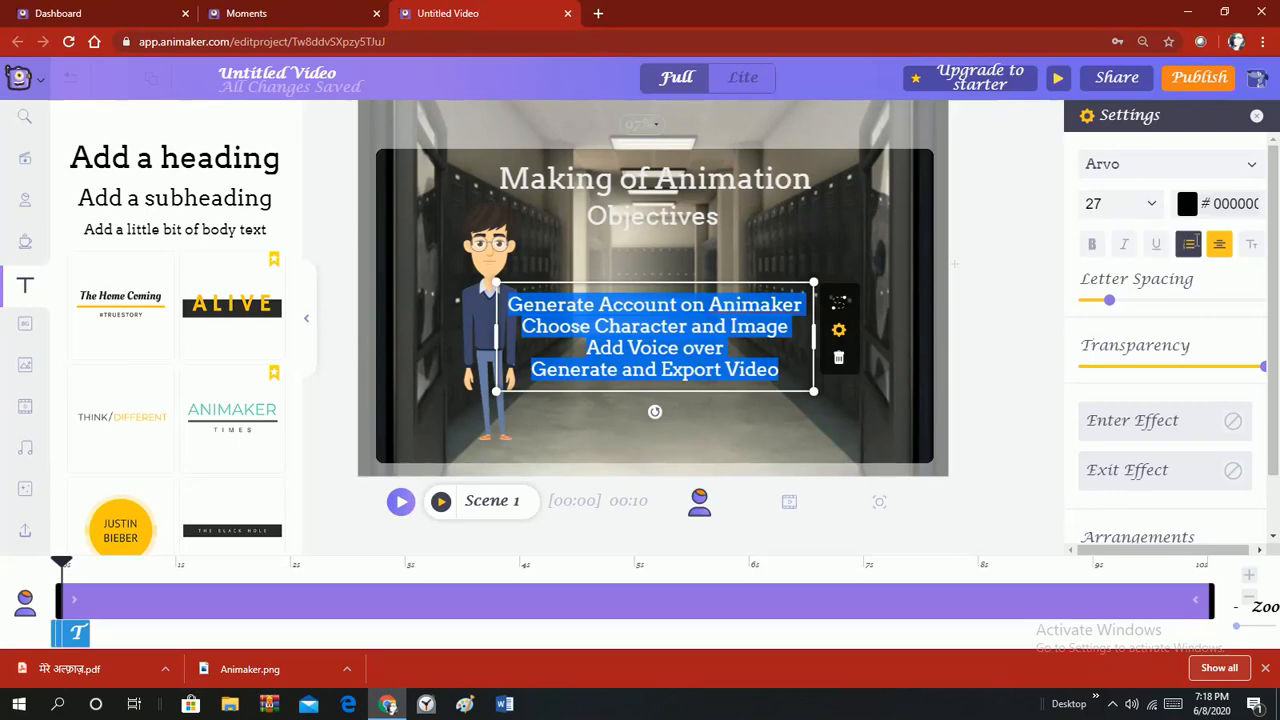
Number the four objectives lines, move the list under the Objectives subheading, and colour it #DBDBDB.
click(1188, 245)
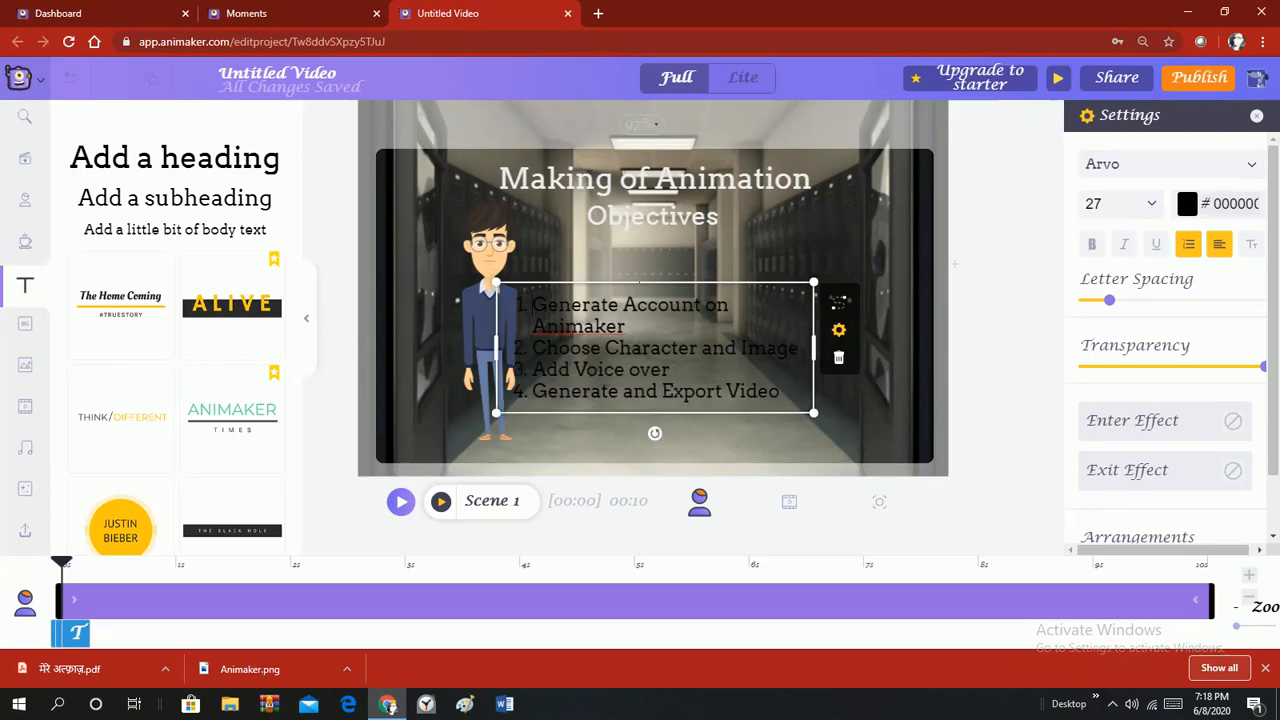
drag(640, 284, 683, 233)
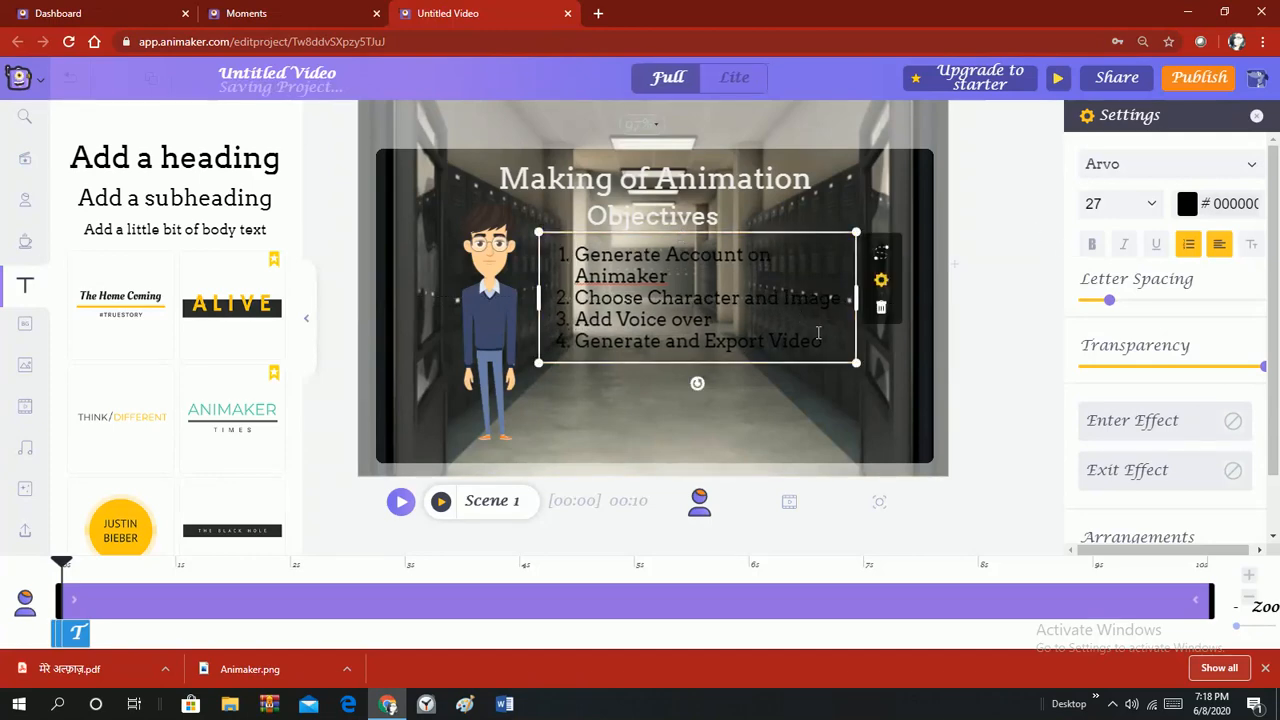
double_click(836, 347)
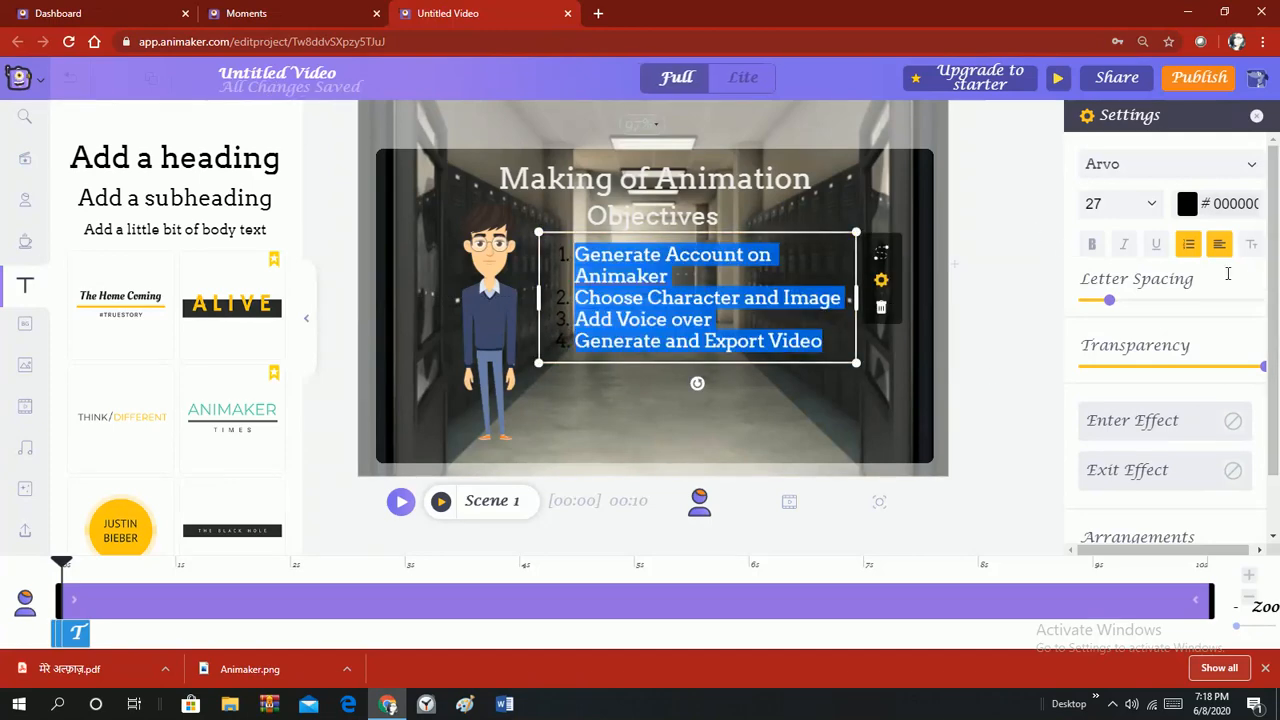
click(1208, 208)
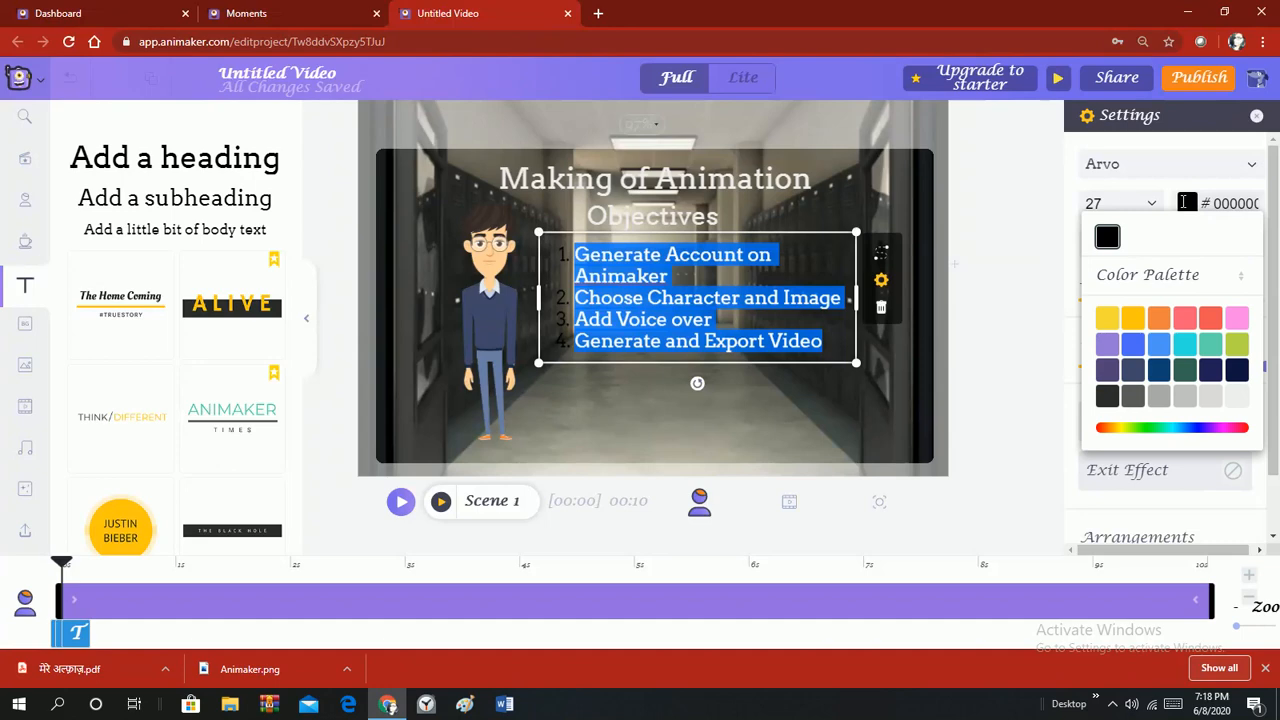
click(1211, 396)
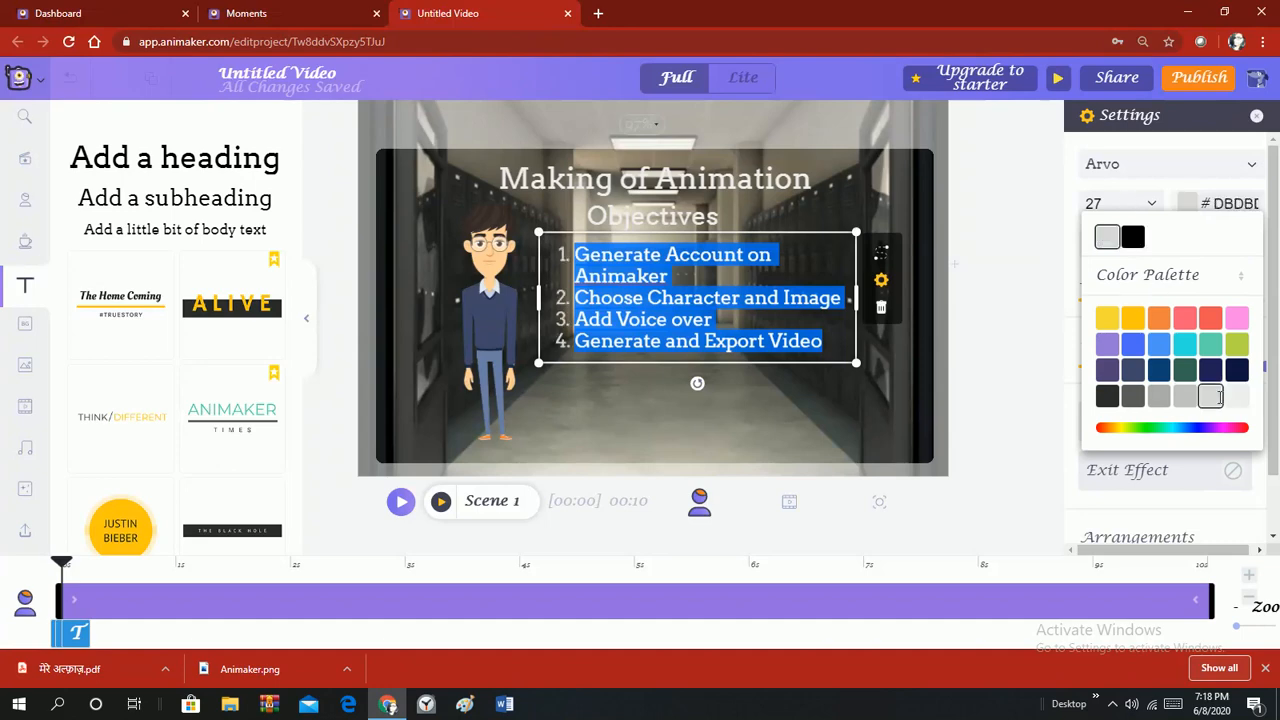
click(752, 441)
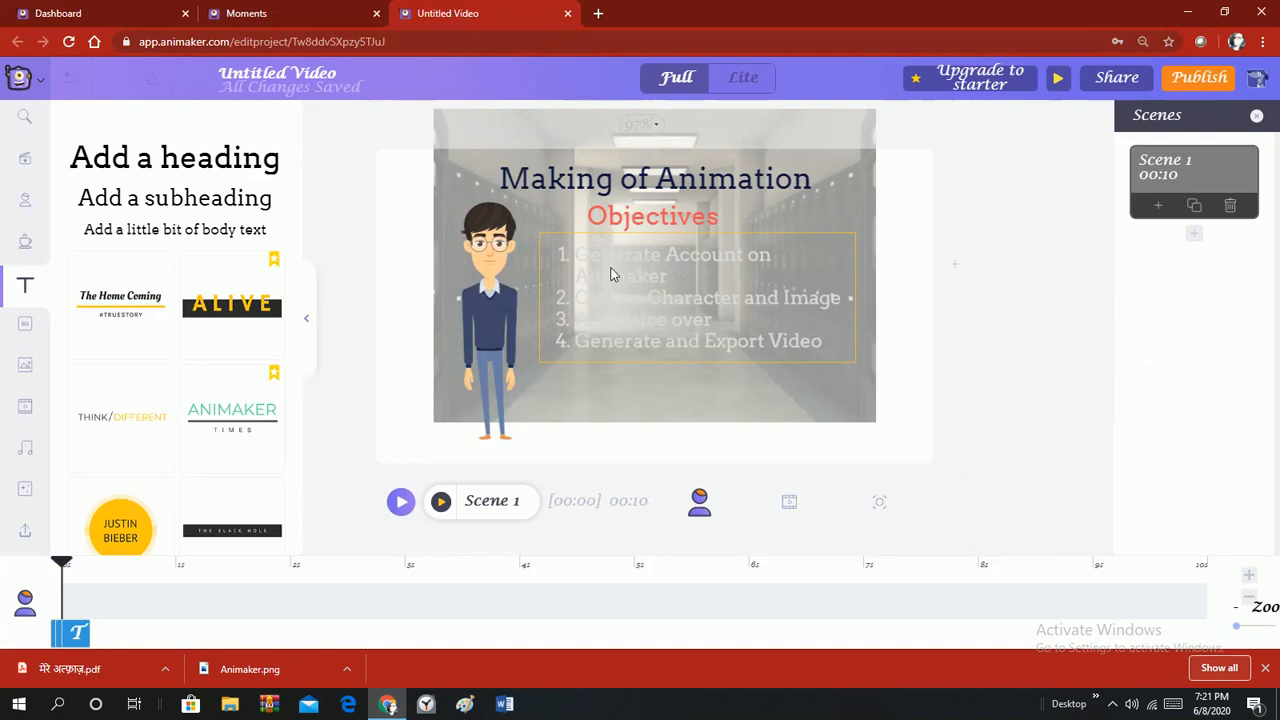
double_click(608, 274)
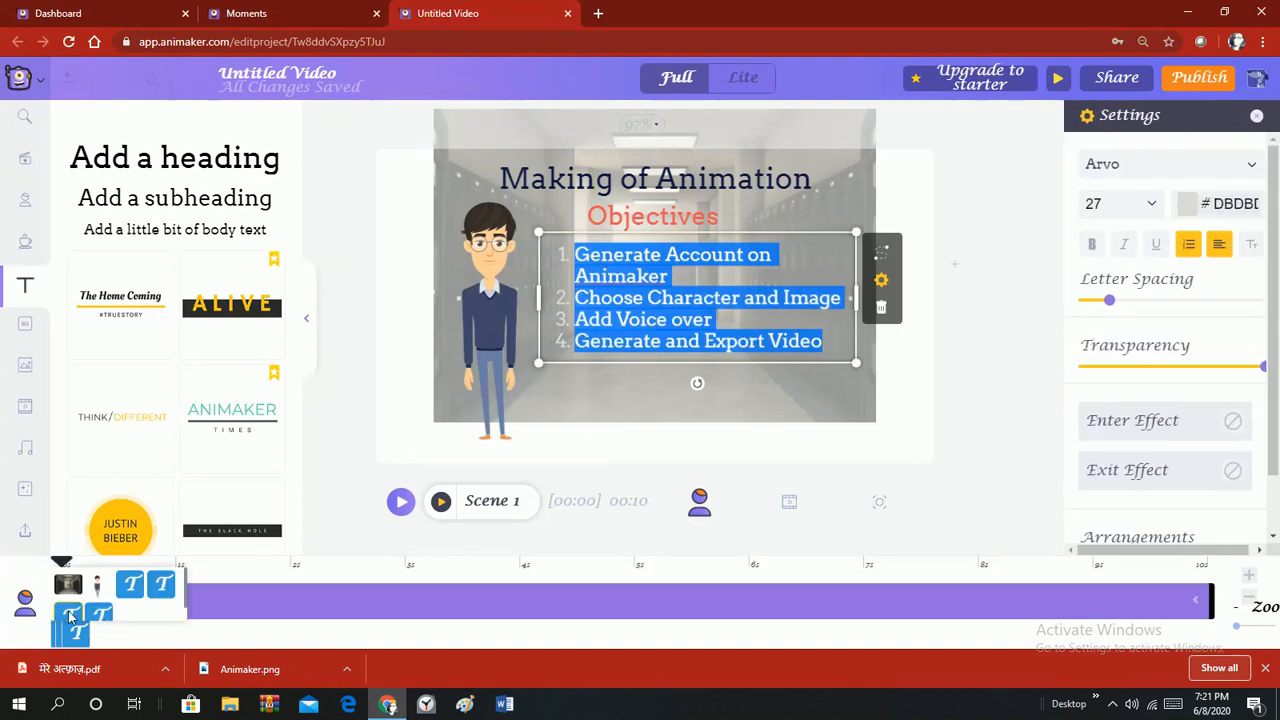
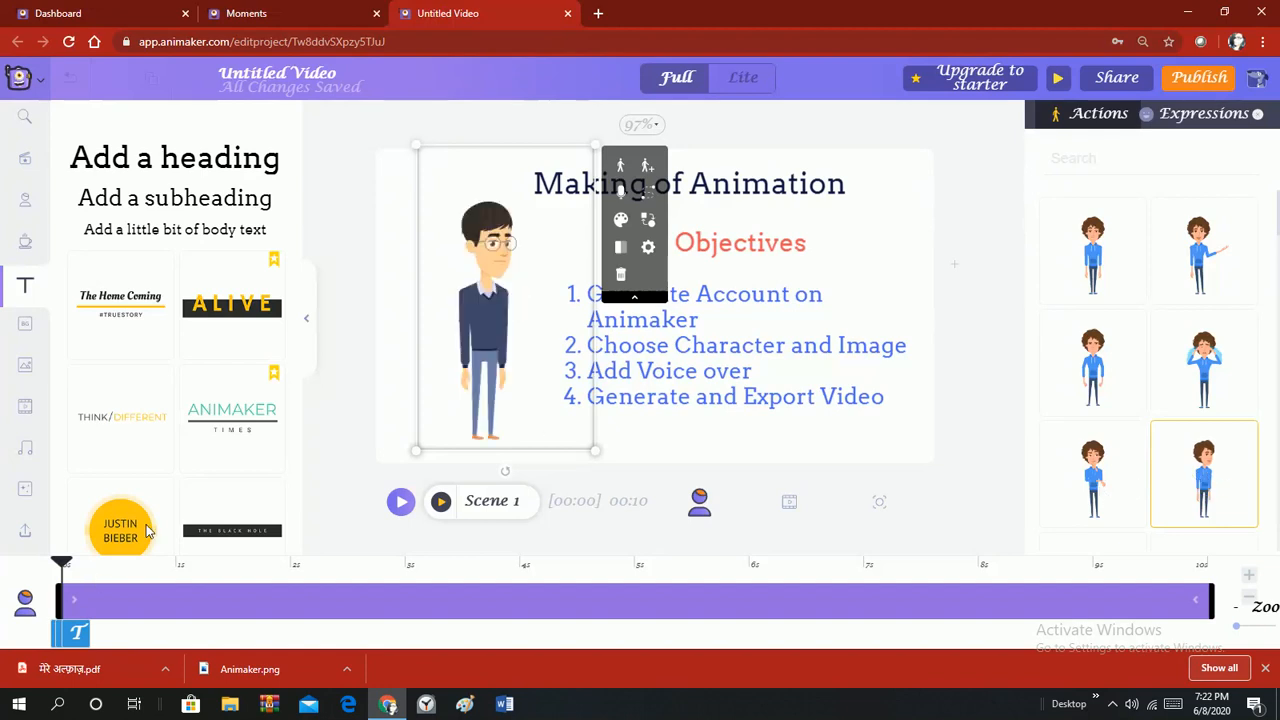
Browse the Trending images, then go to the empty Uploads library and start a file upload.
click(38, 364)
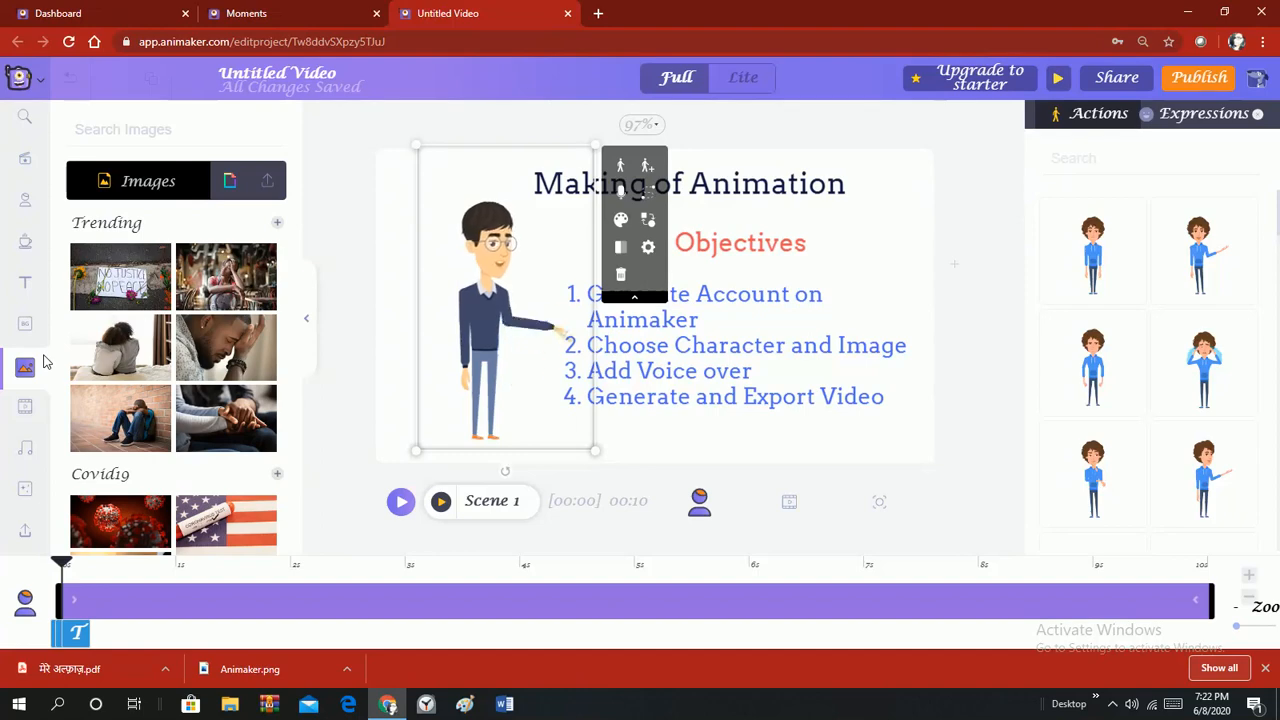
click(279, 223)
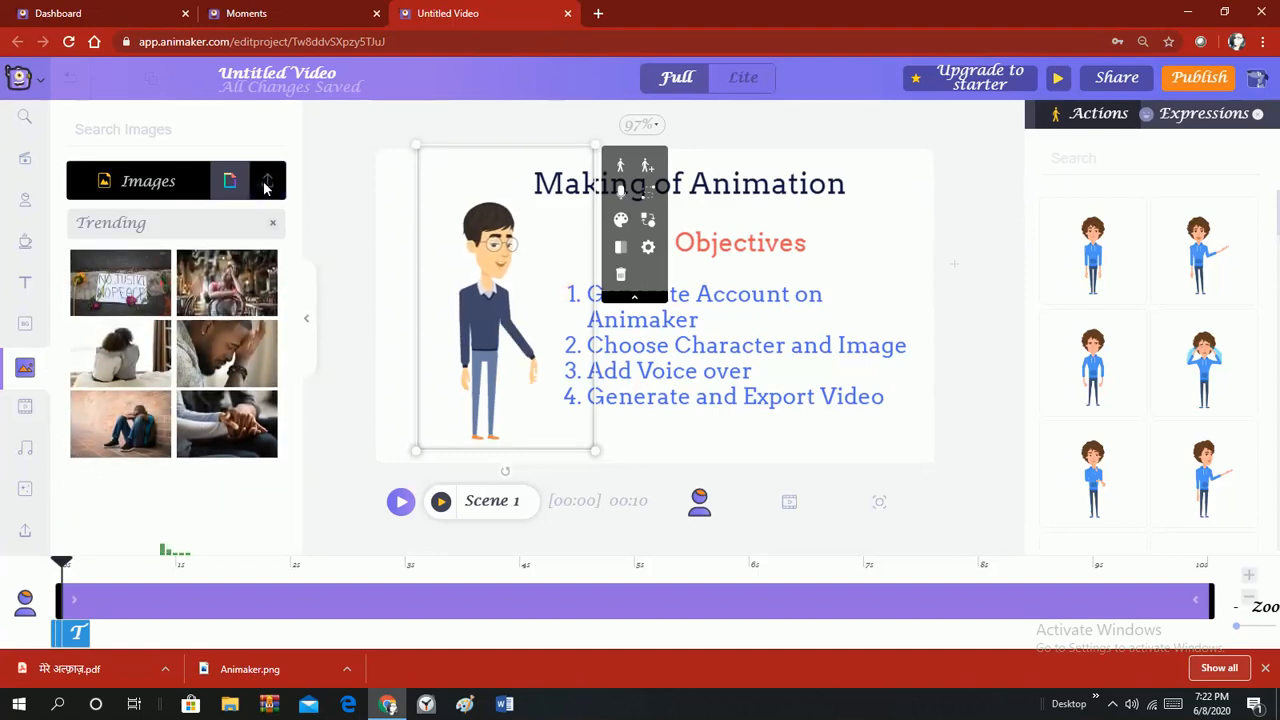
click(274, 183)
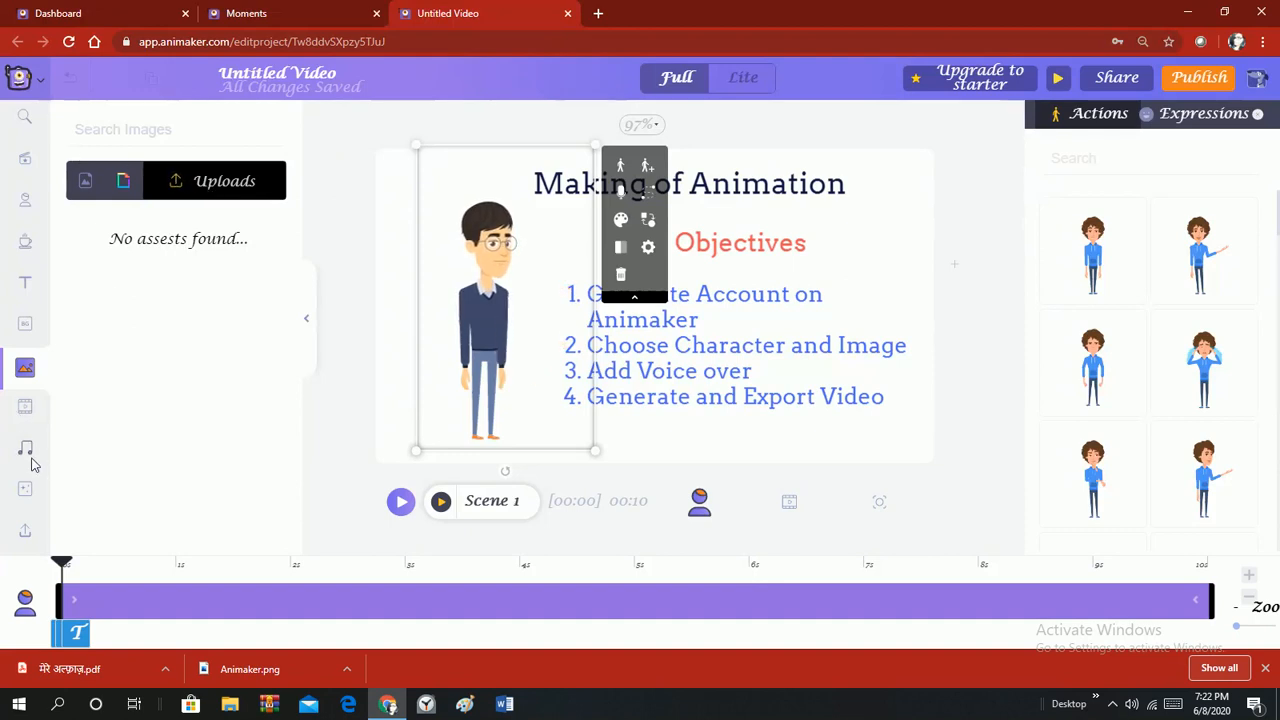
click(26, 490)
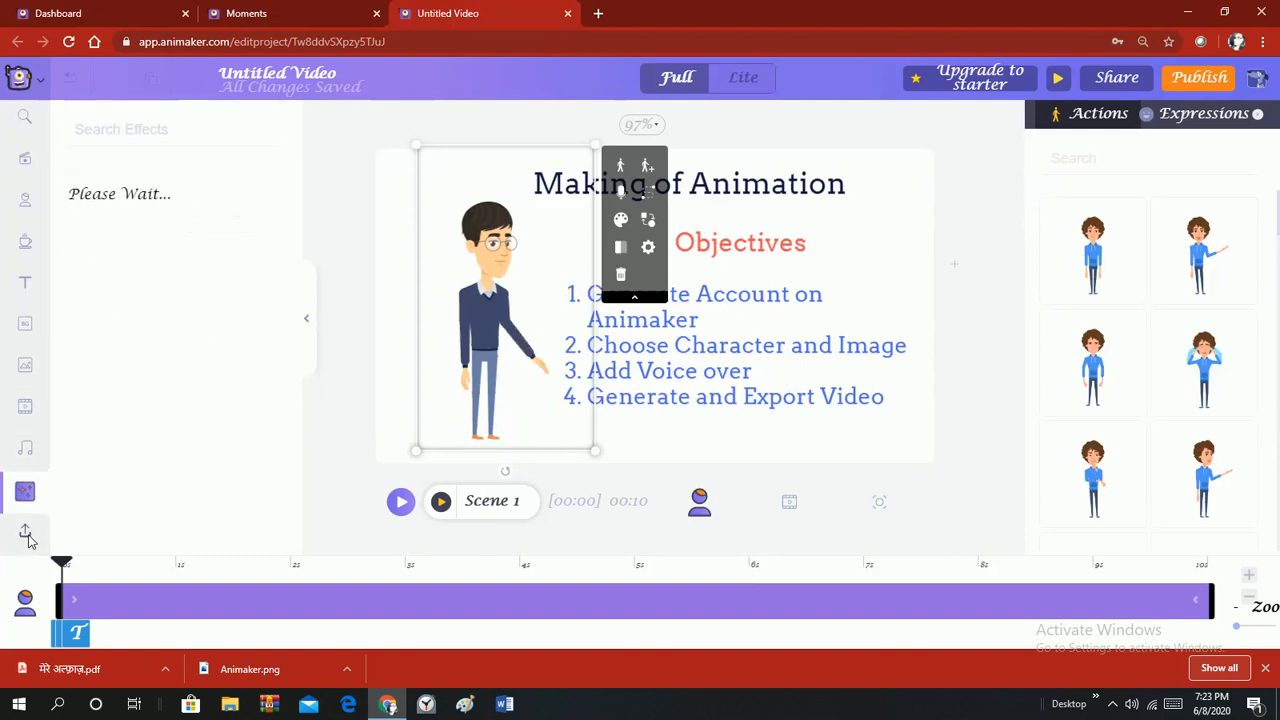
click(27, 535)
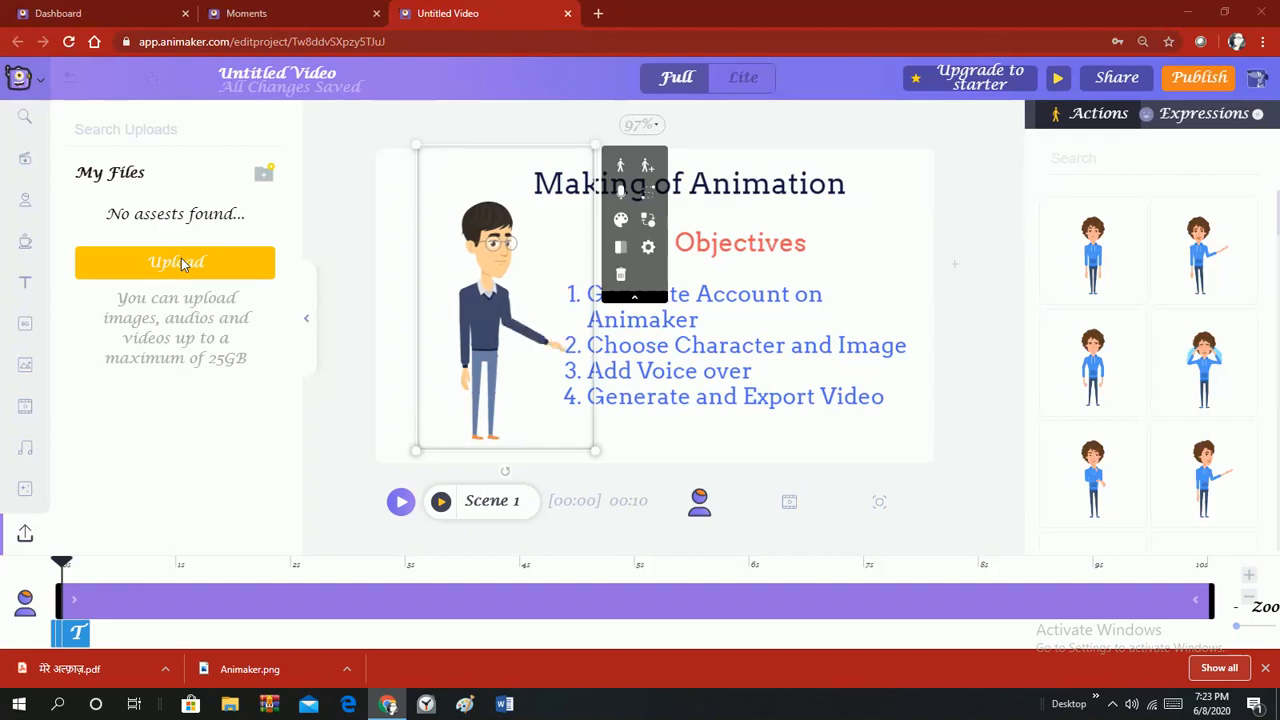
click(181, 263)
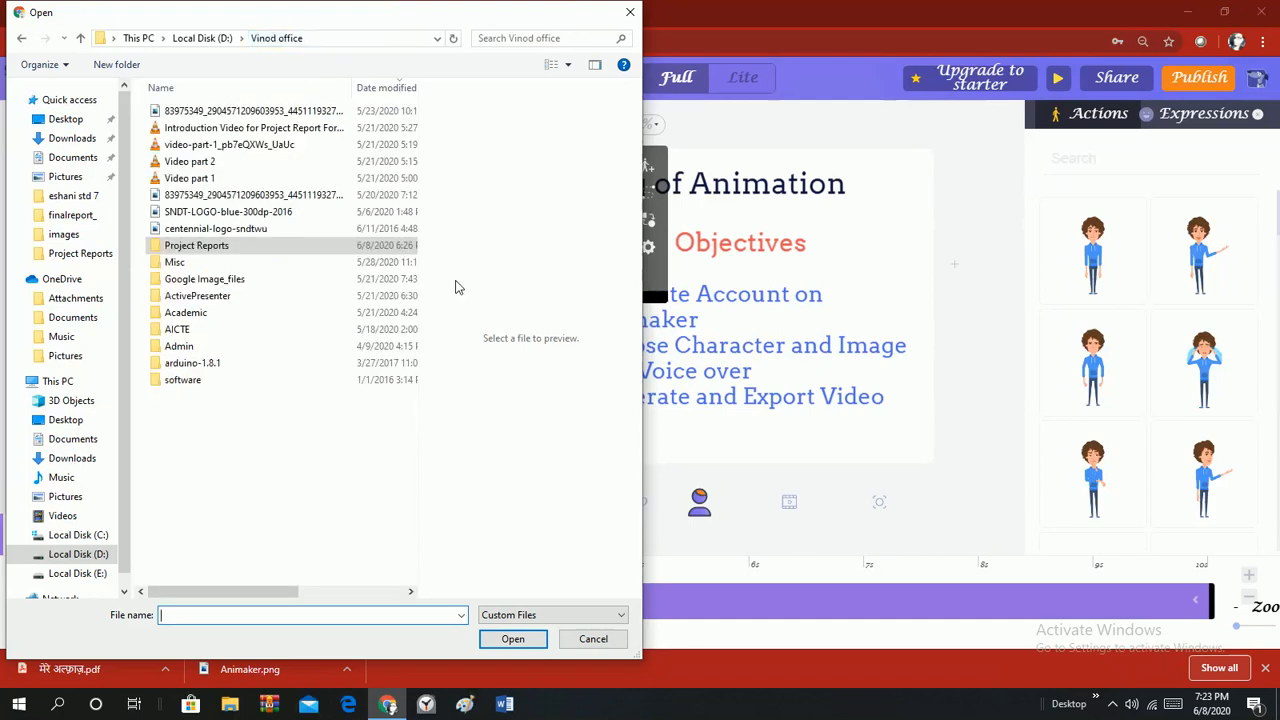
Upload the SNDT-LOGO-blue-300dp-2016 image from Local Disk (D:).
click(249, 213)
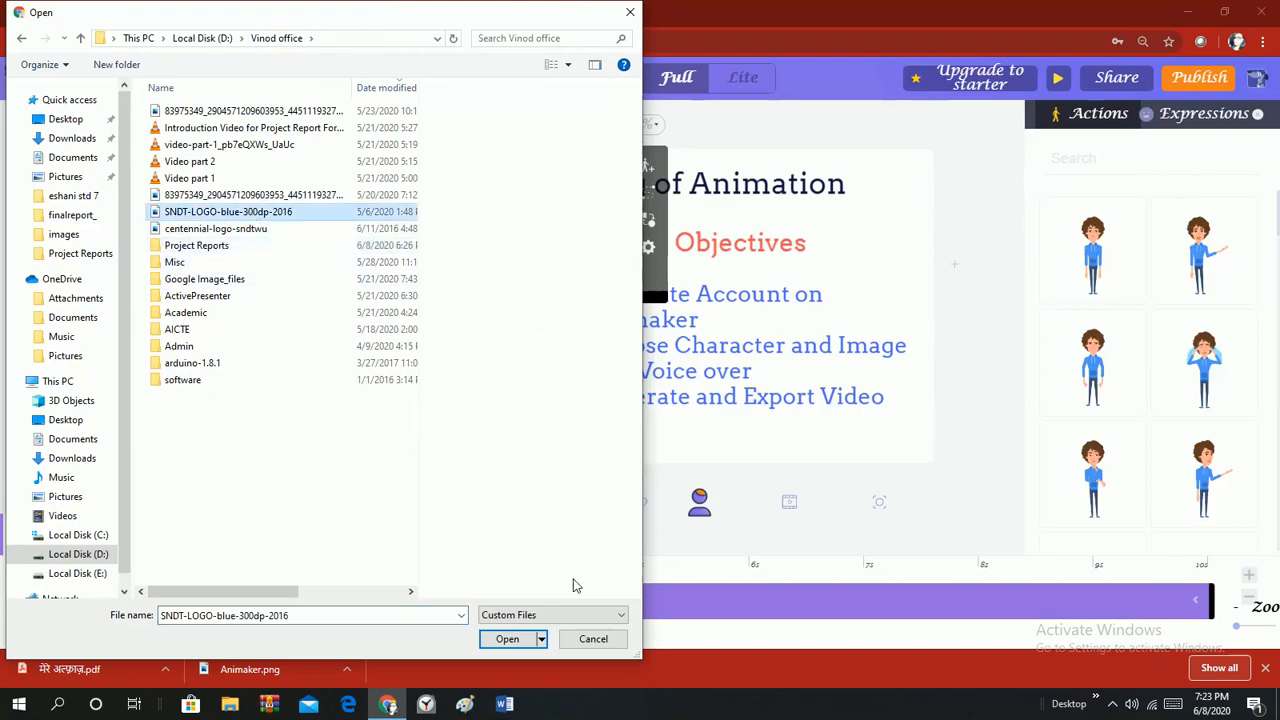
click(510, 639)
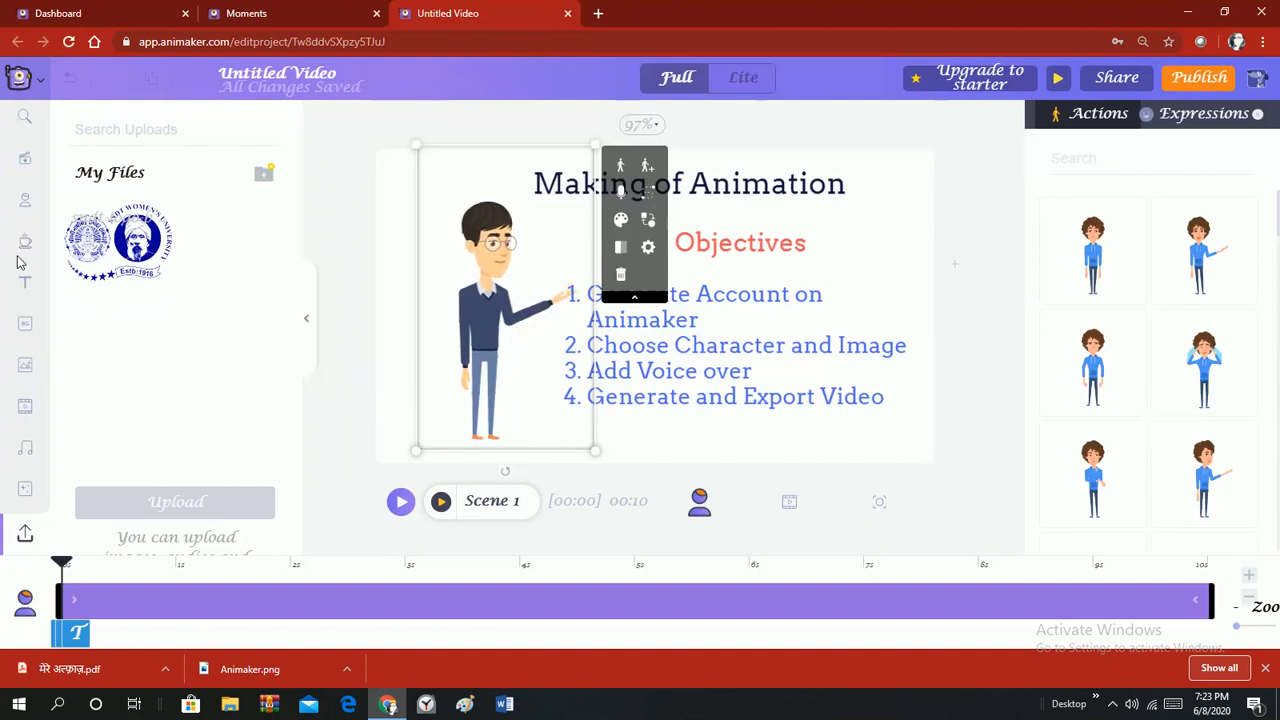
Add the uploaded university logo to the slide, shrink it, and place it top-right.
click(27, 368)
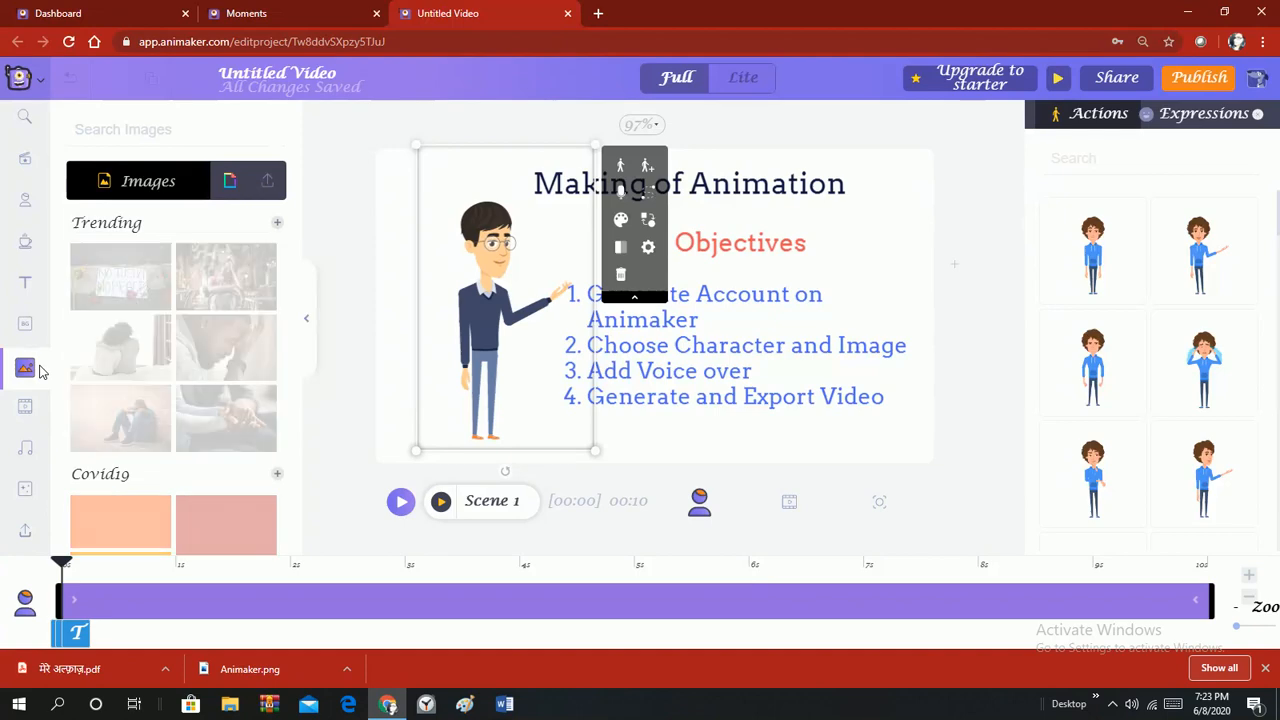
click(272, 181)
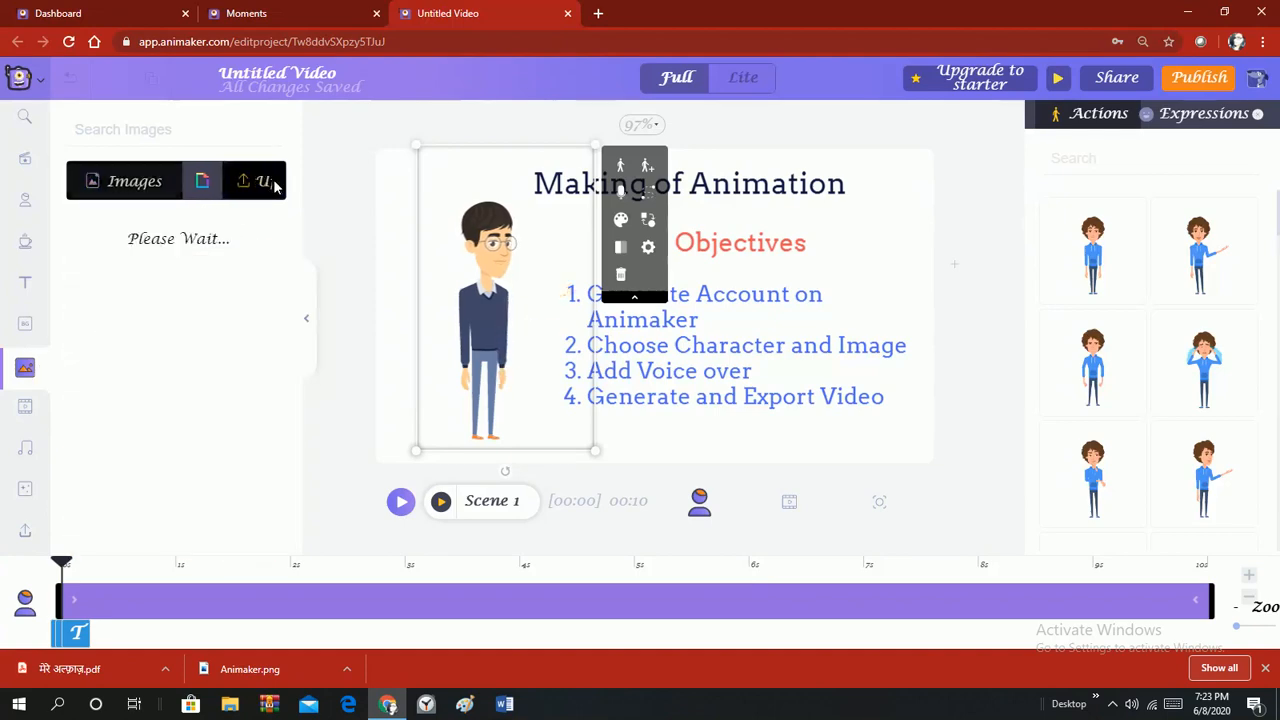
click(120, 255)
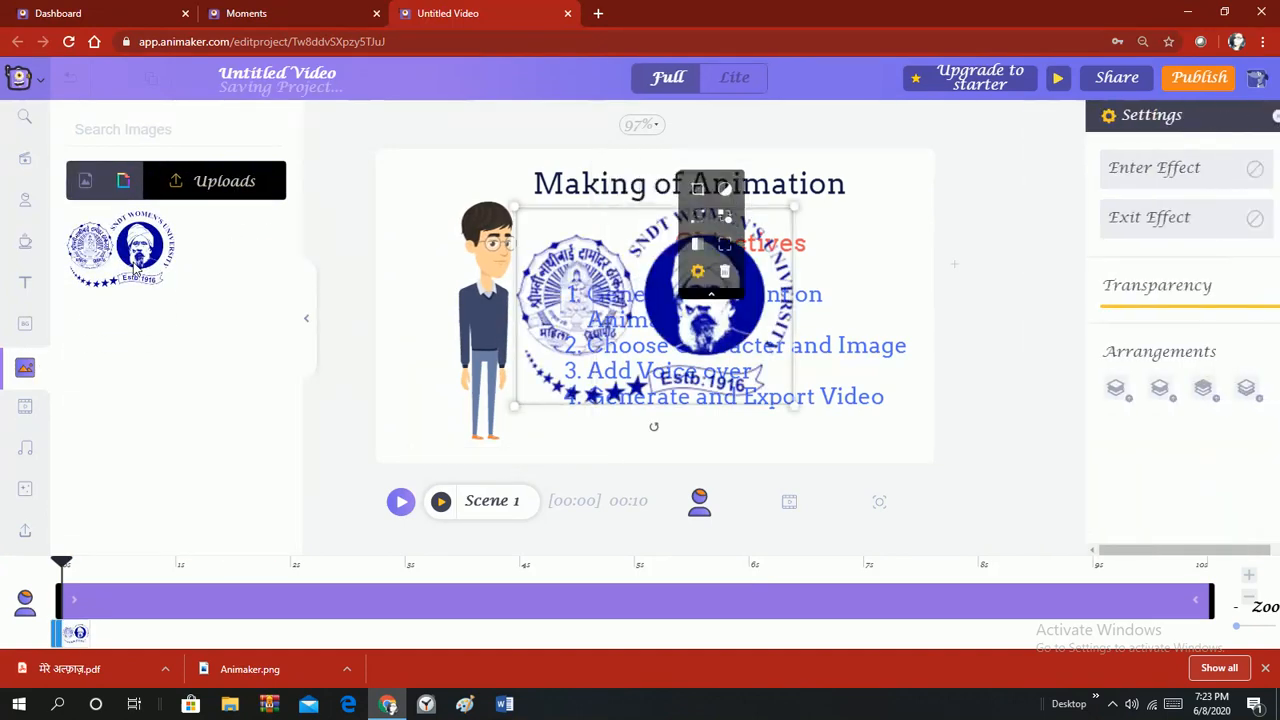
drag(519, 413, 716, 287)
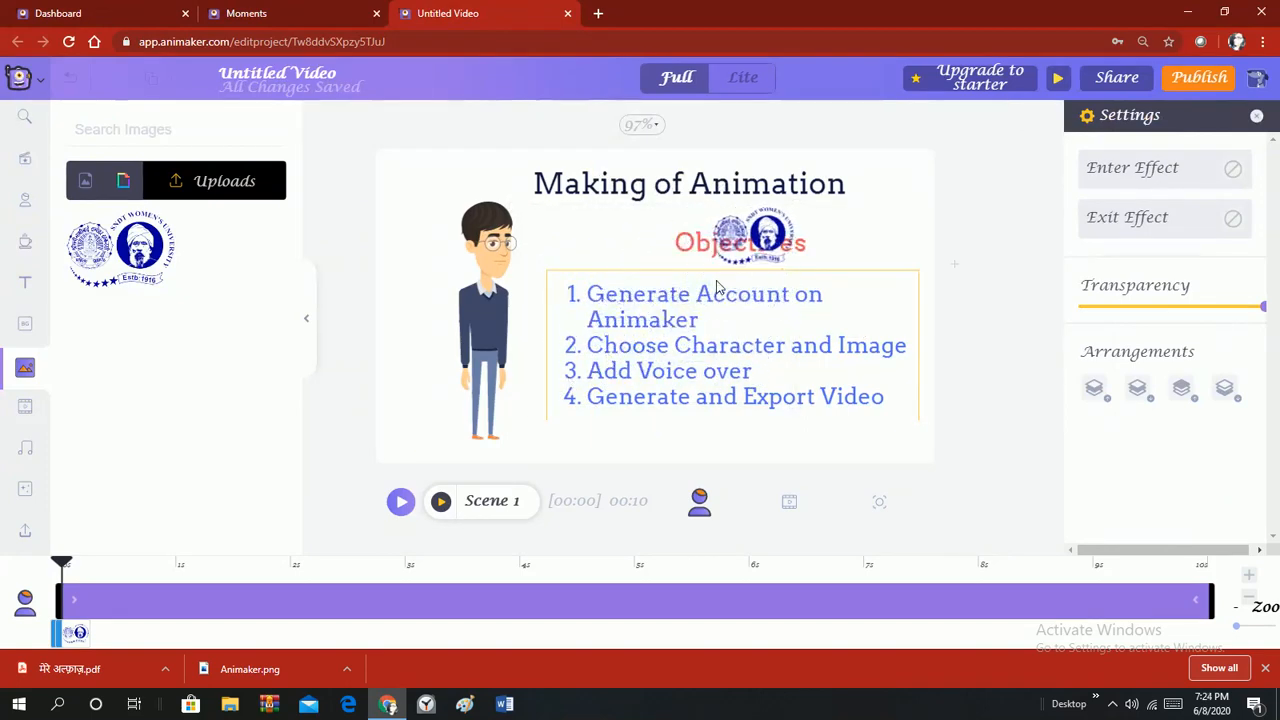
drag(745, 243, 878, 197)
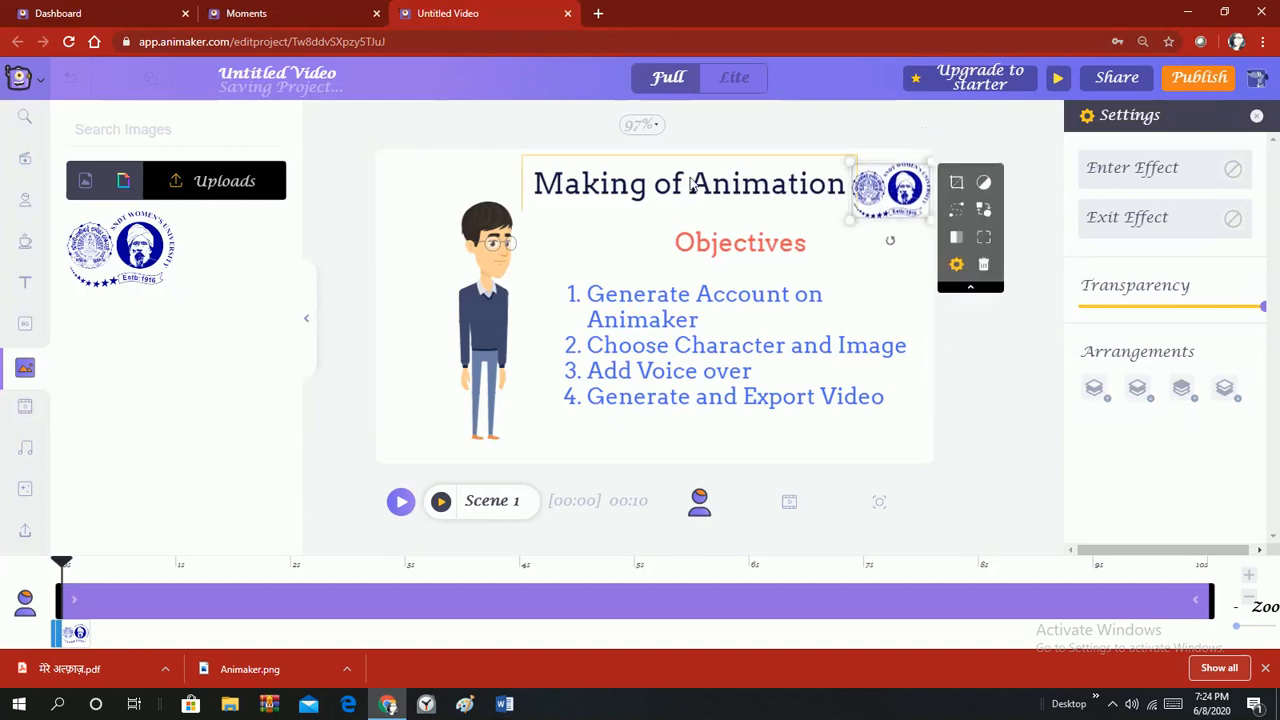
Shift the Making of Animation title slightly left, nudge the logo up-left, and select the character.
click(690, 182)
drag(696, 164, 665, 167)
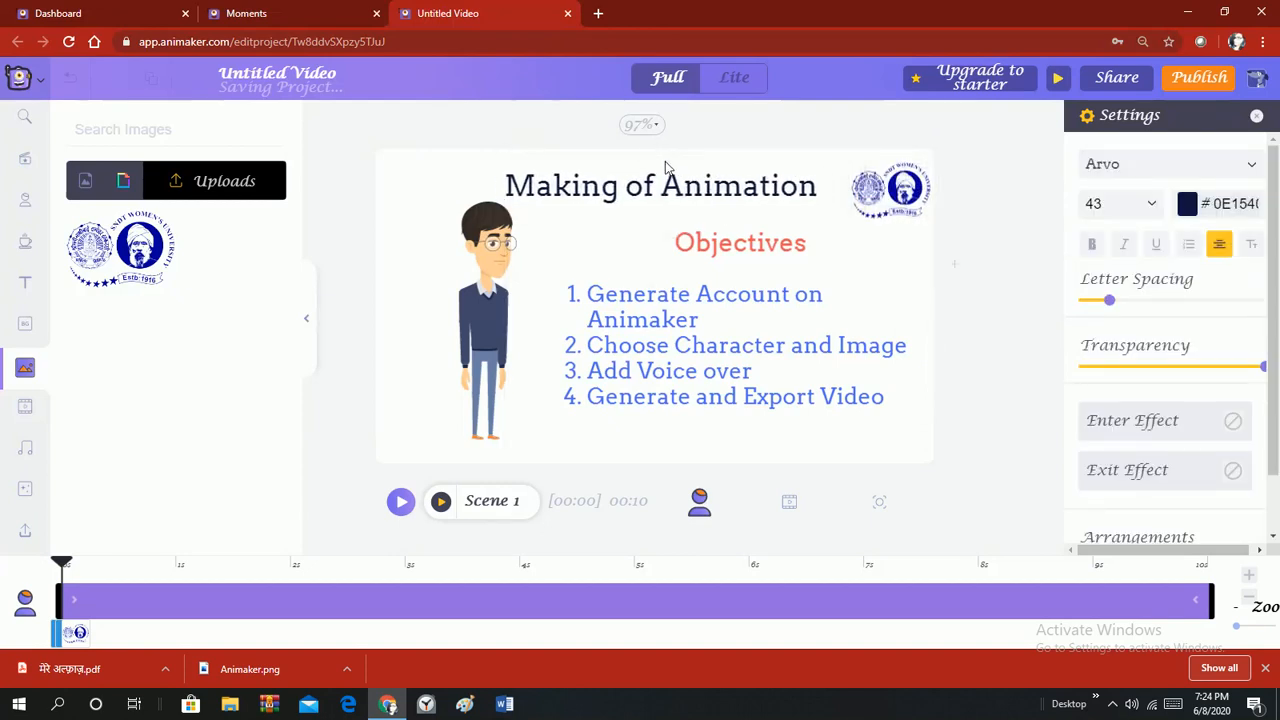
click(902, 268)
drag(896, 205, 884, 200)
mouse_move(87, 584)
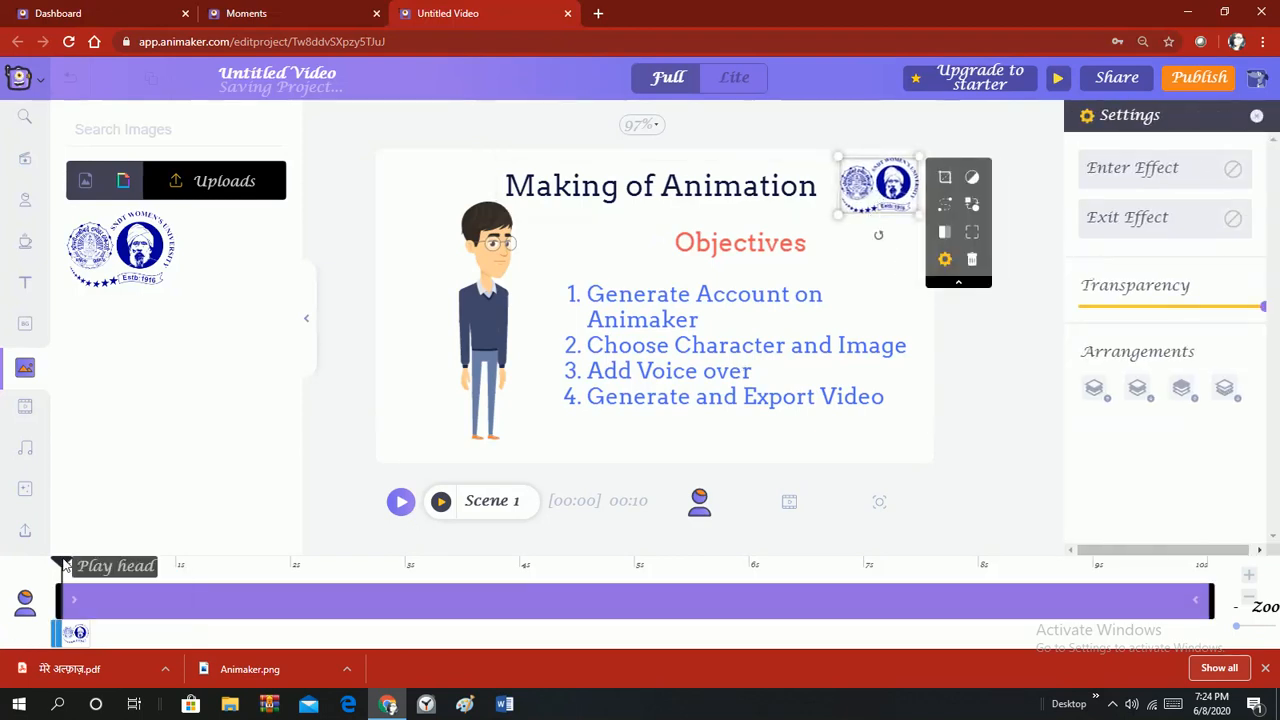
click(503, 312)
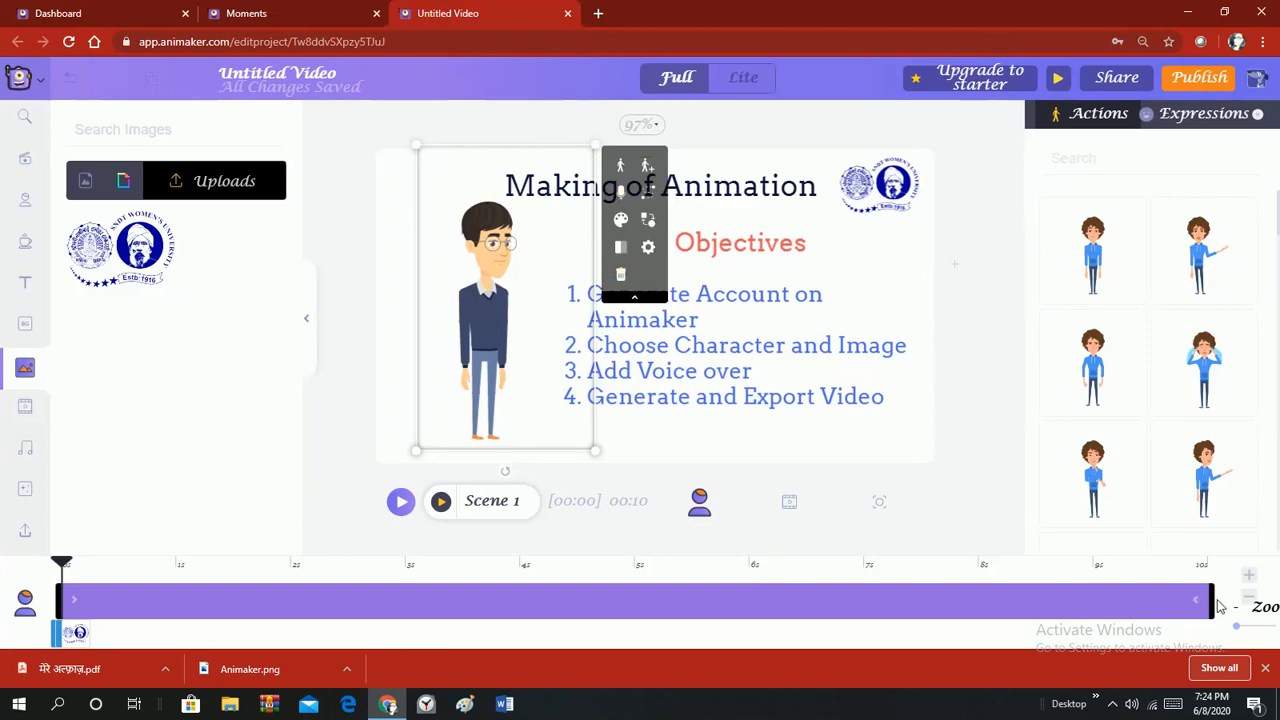
Record a 10-second voice-over take and play back its preview.
drag(1211, 609, 1224, 601)
click(618, 192)
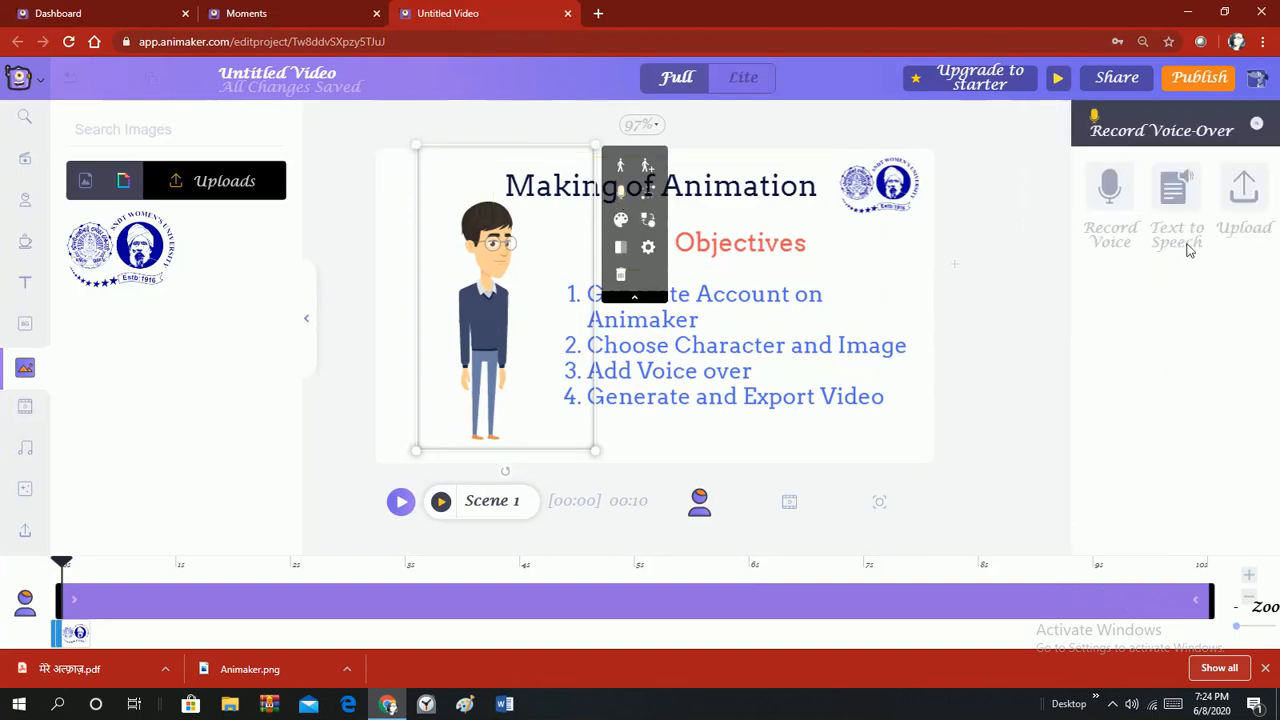
click(1106, 205)
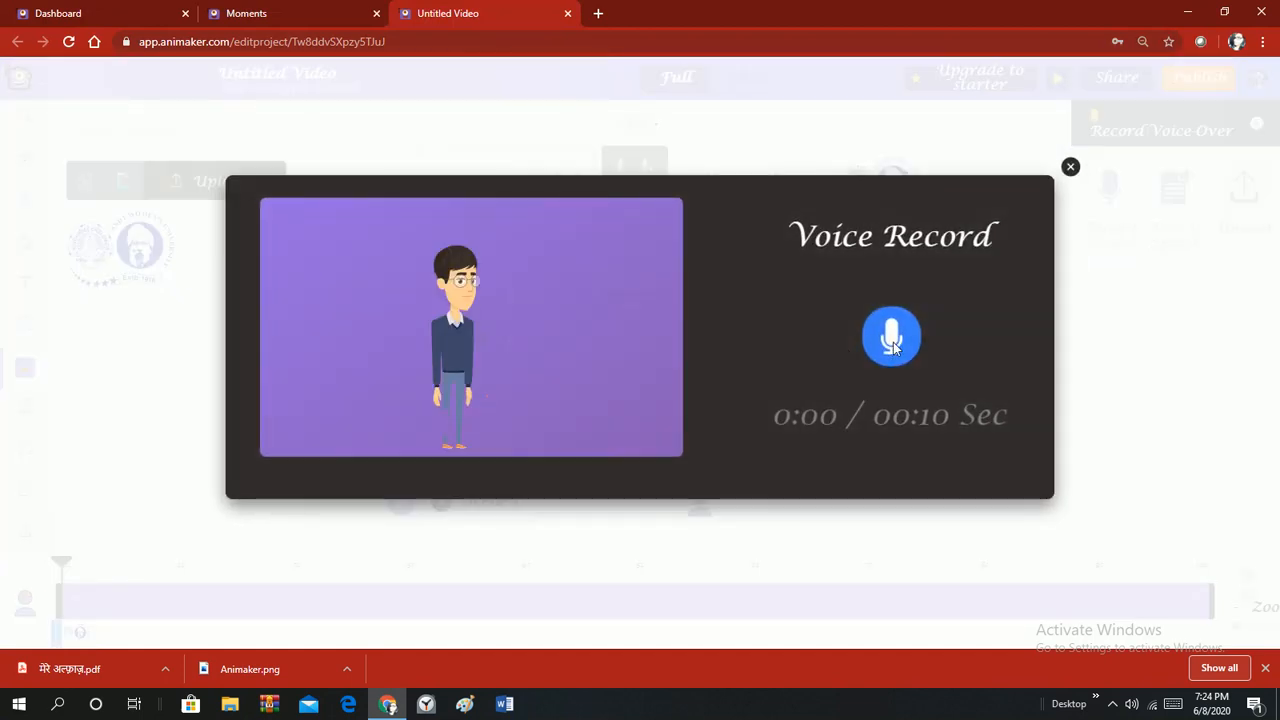
click(910, 343)
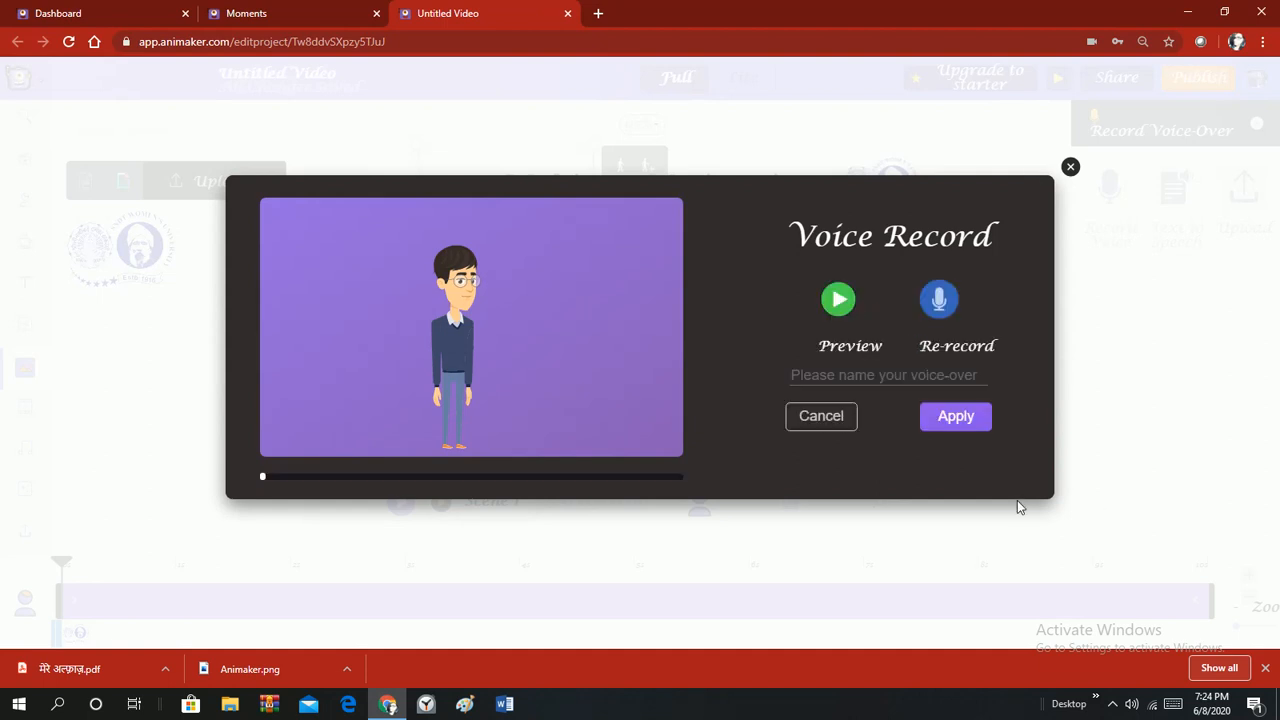
click(838, 310)
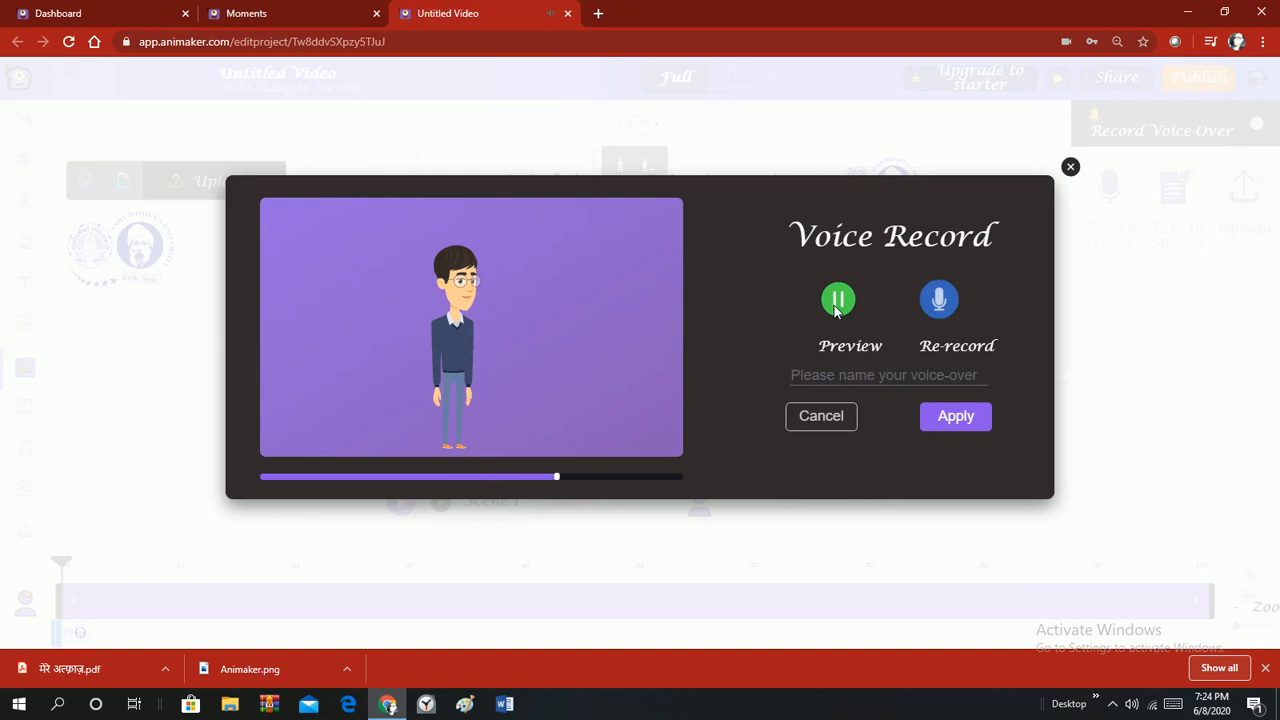
Re-record the voice-over, preview the new take, and apply it to Scene 1 with lip sync.
click(939, 302)
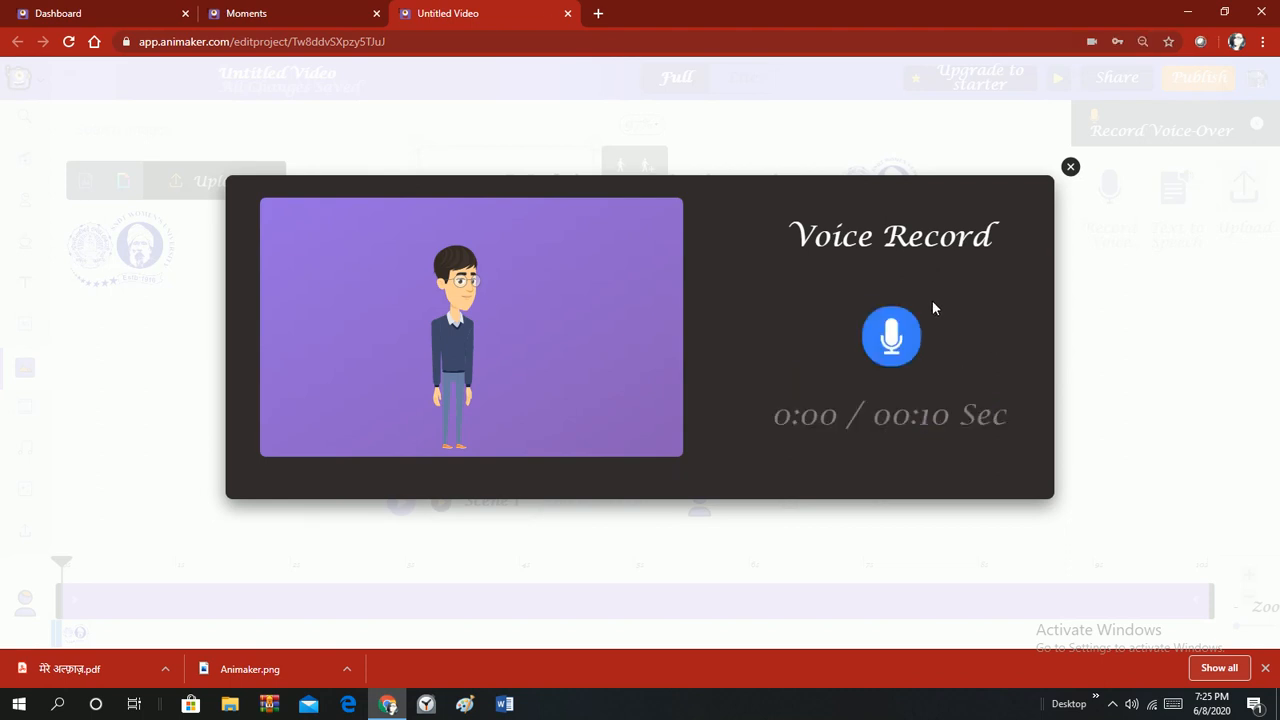
click(890, 338)
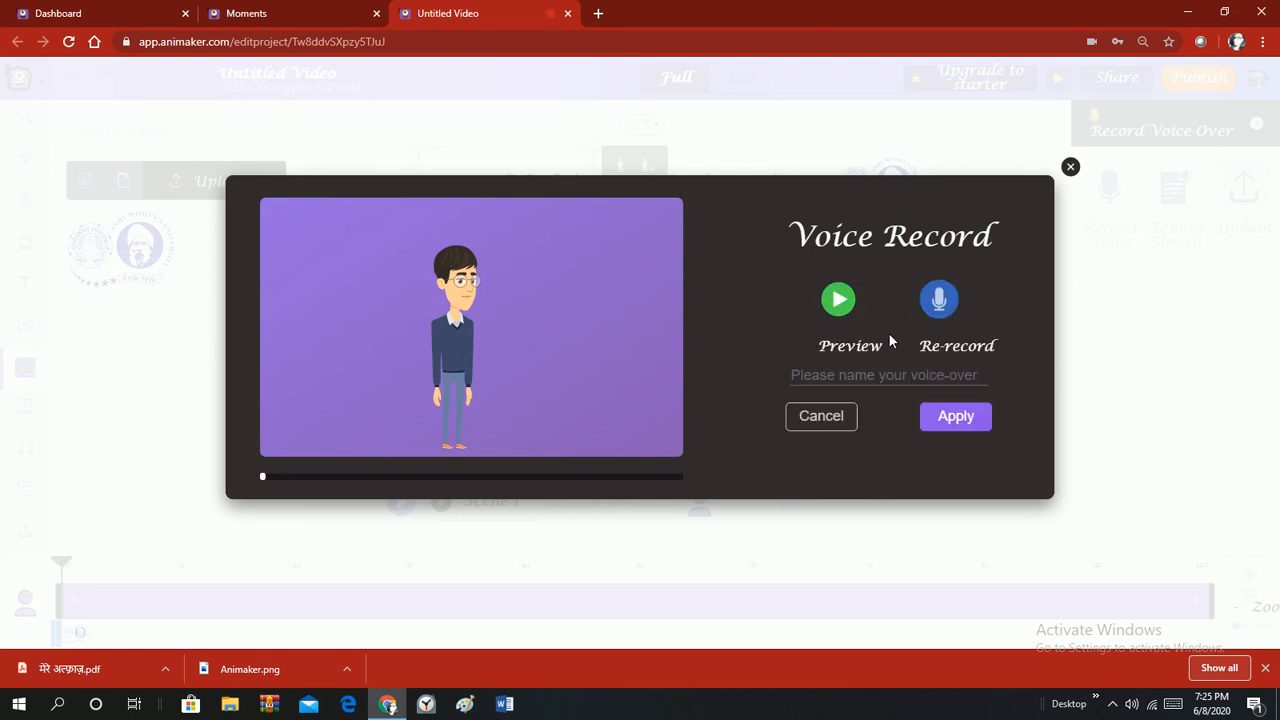
click(835, 316)
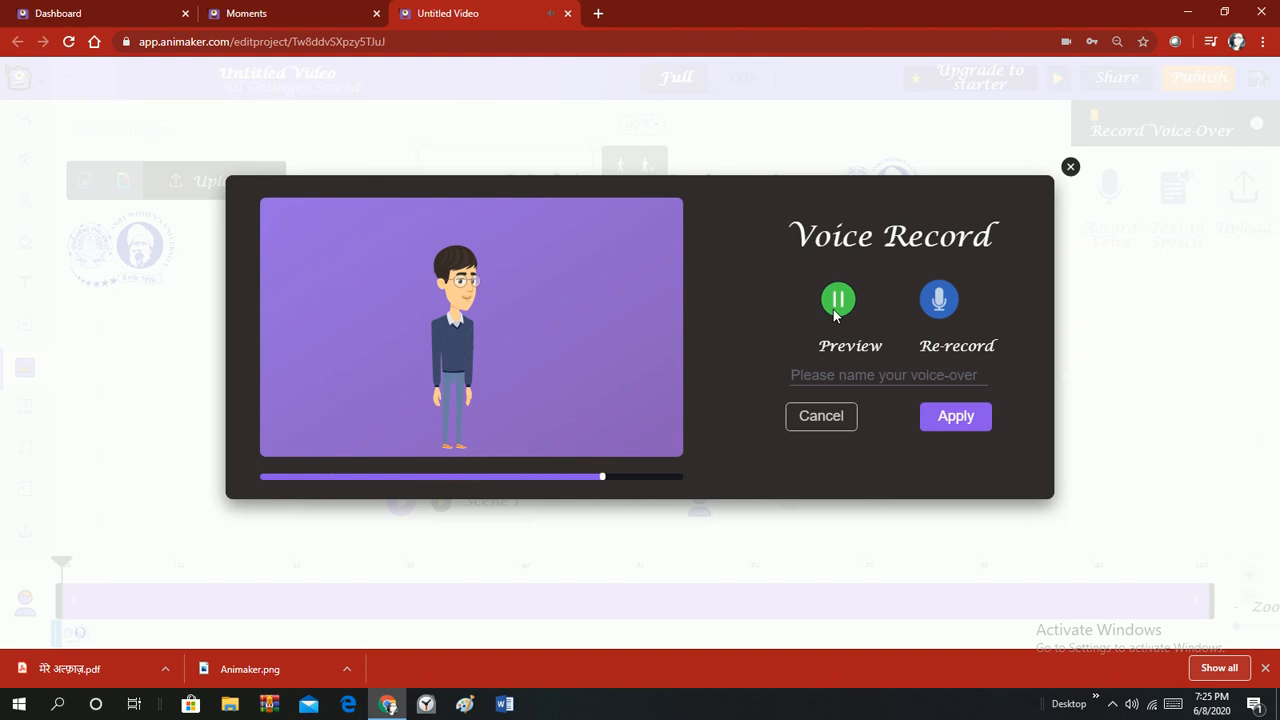
click(958, 422)
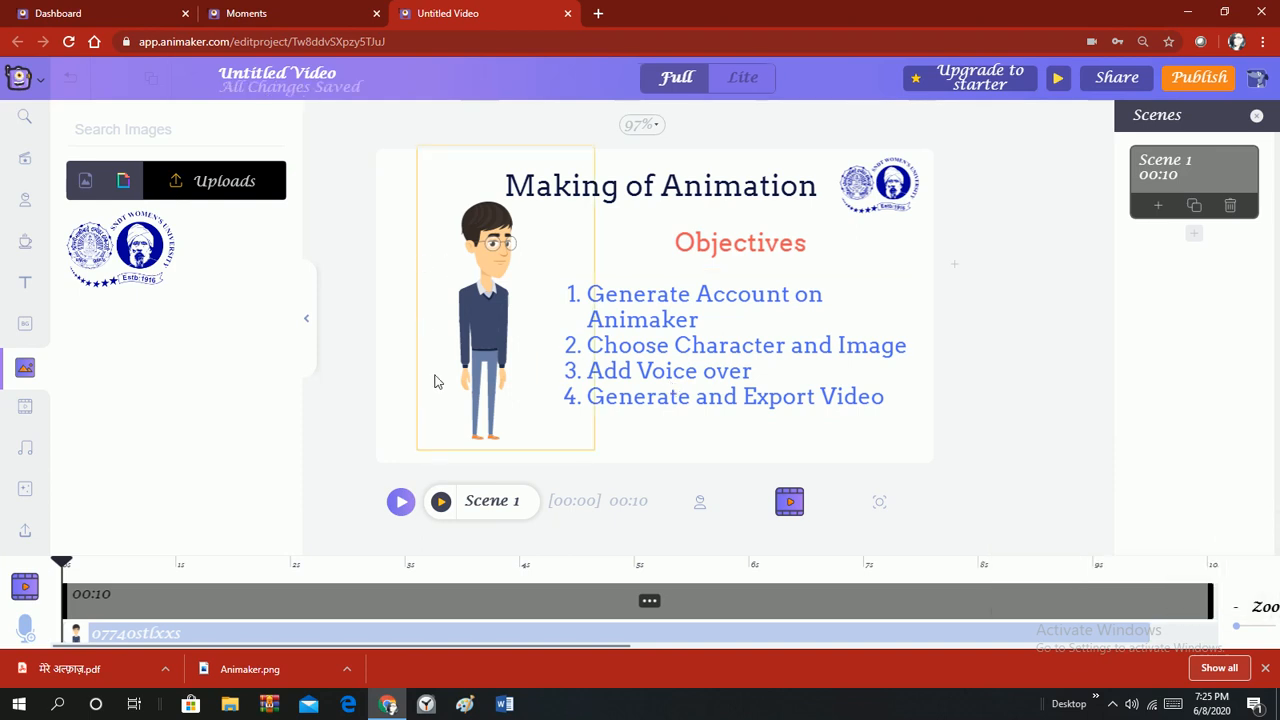
Preview Scene 1, then trim its end from 10 seconds to 00:09.4 to match the voice-over.
click(398, 508)
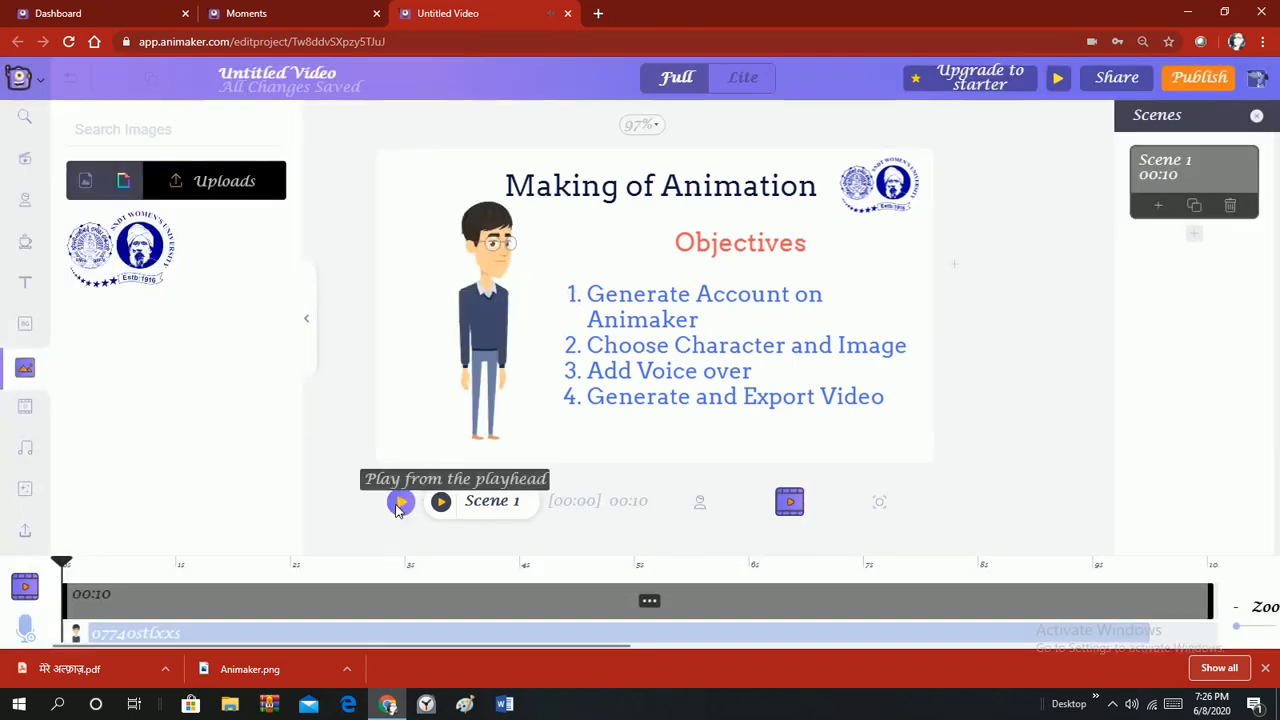
click(1148, 638)
drag(1214, 598, 1198, 598)
drag(1172, 597, 1207, 598)
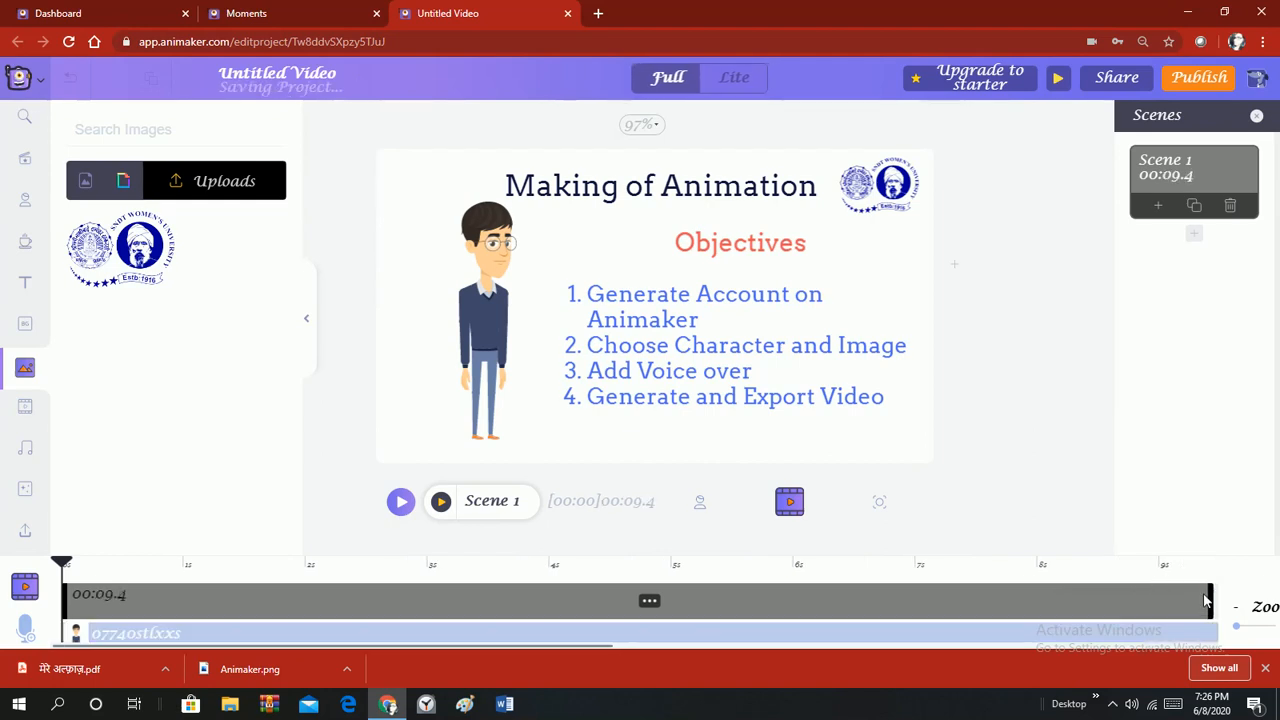